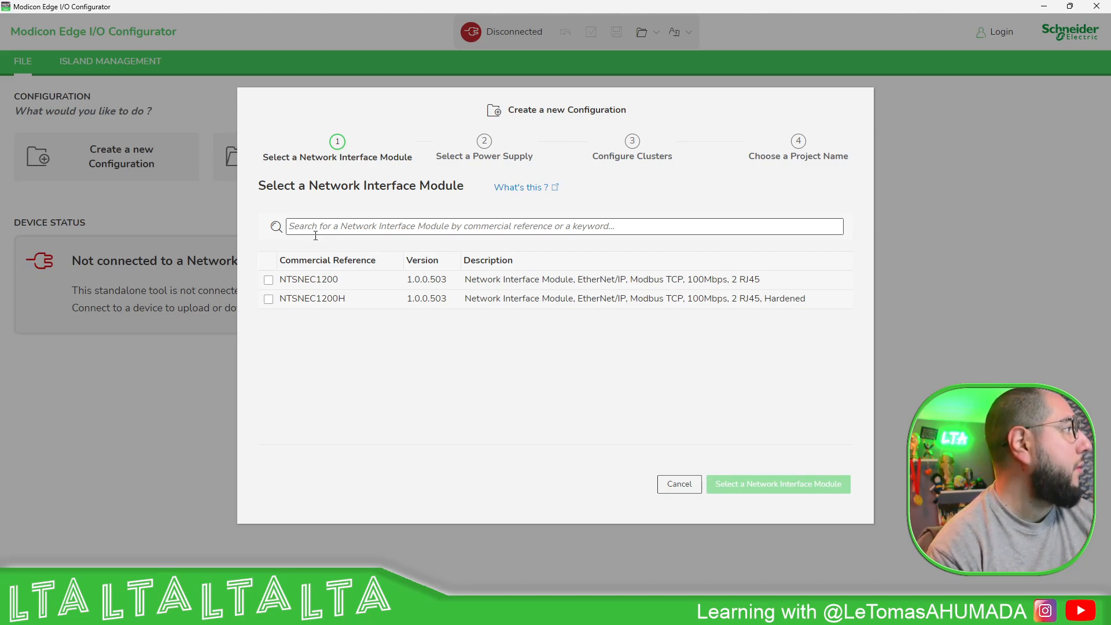
Step: Create a new configuration with the NTSNEC1200 network interface module and the project name MyEdgeIO
left_click(269, 280)
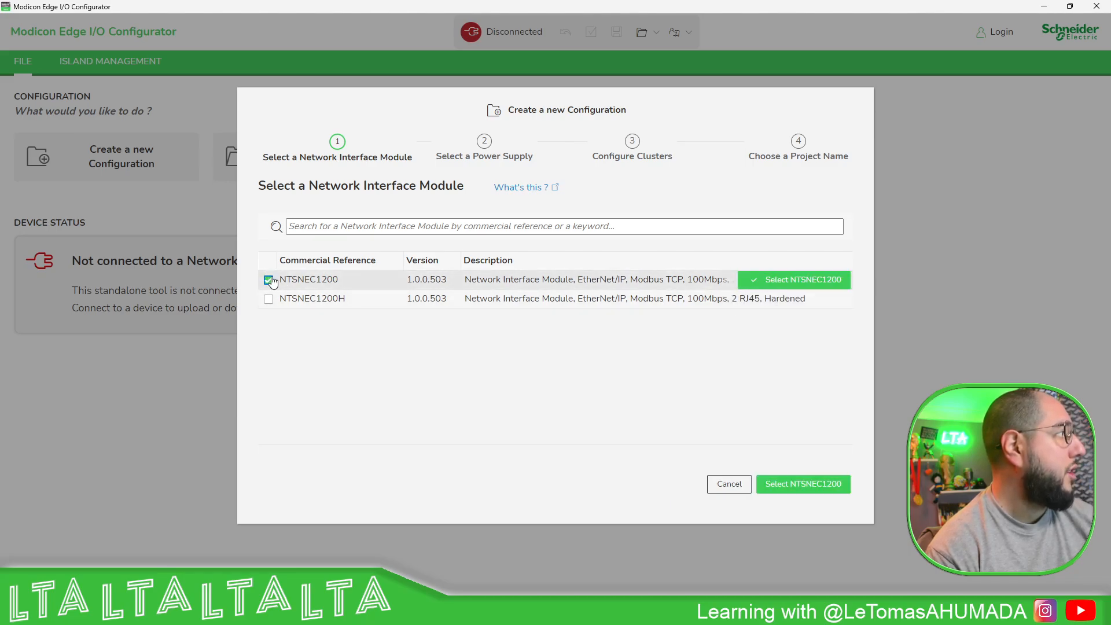
left_click(814, 490)
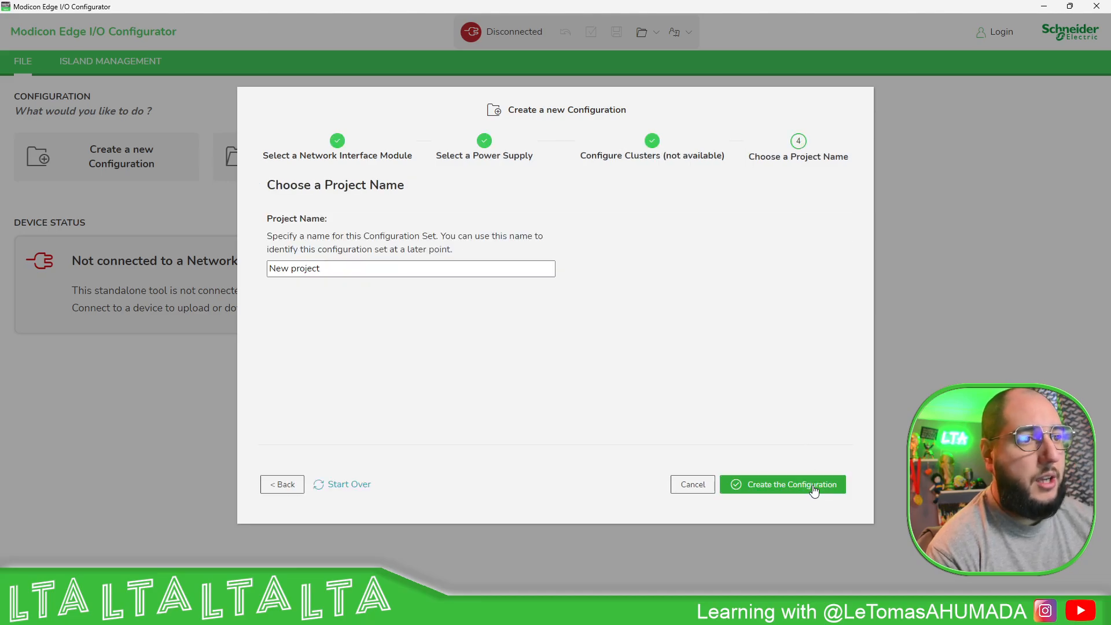
left_click_drag(354, 268, 243, 272)
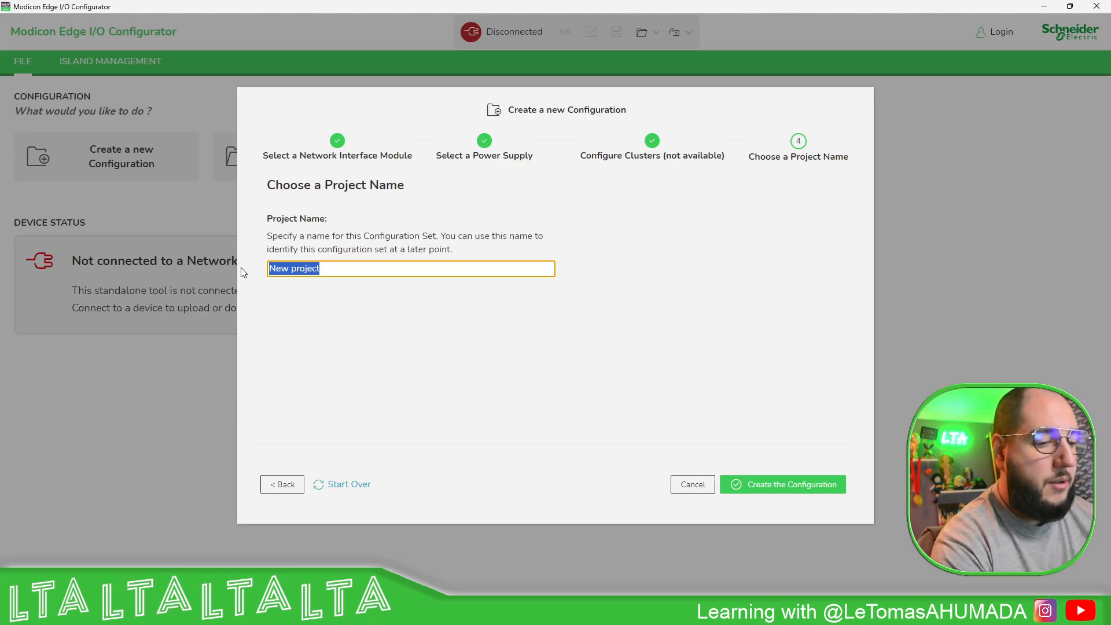
type("MyEdgeIO")
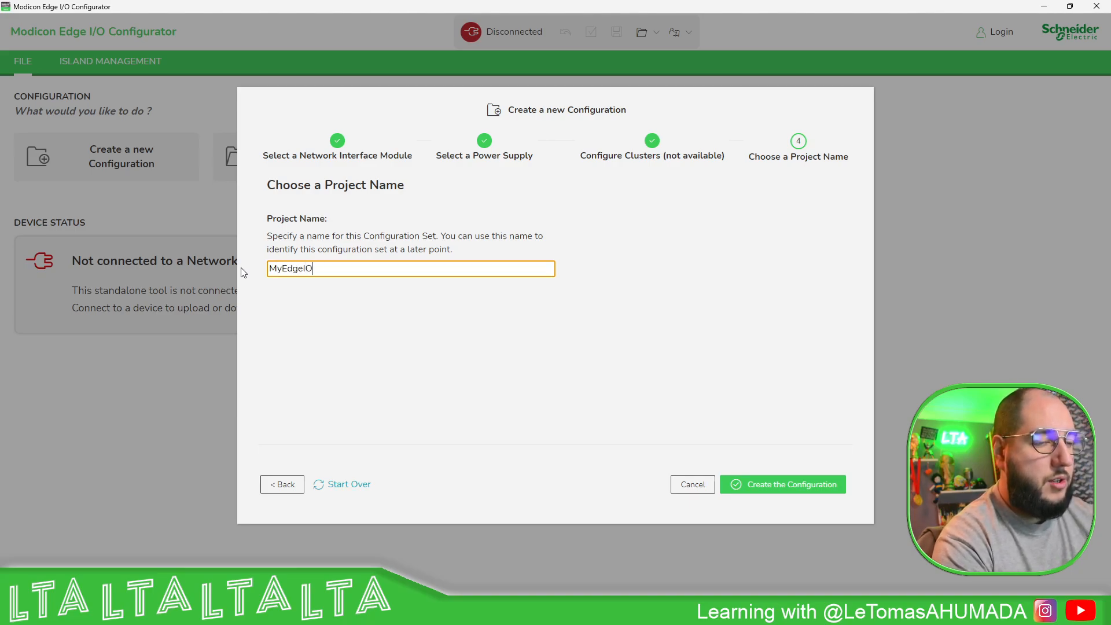
left_click(762, 485)
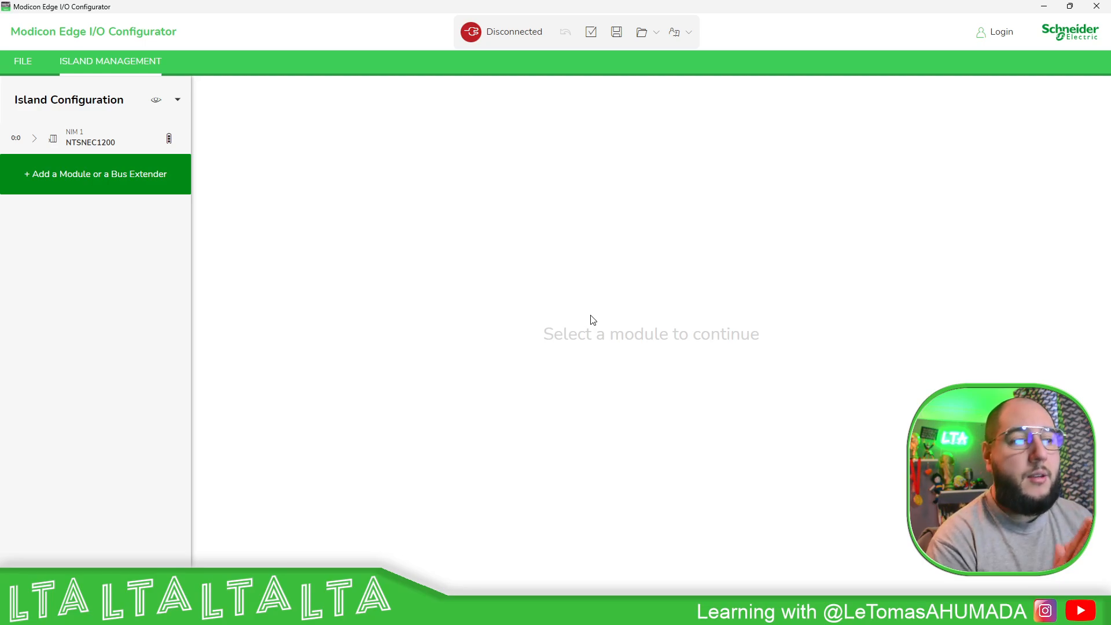
Step: Expand NIM 1 in the island, start adding a module to it, and list the available discrete input and discrete output modules
left_click(35, 138)
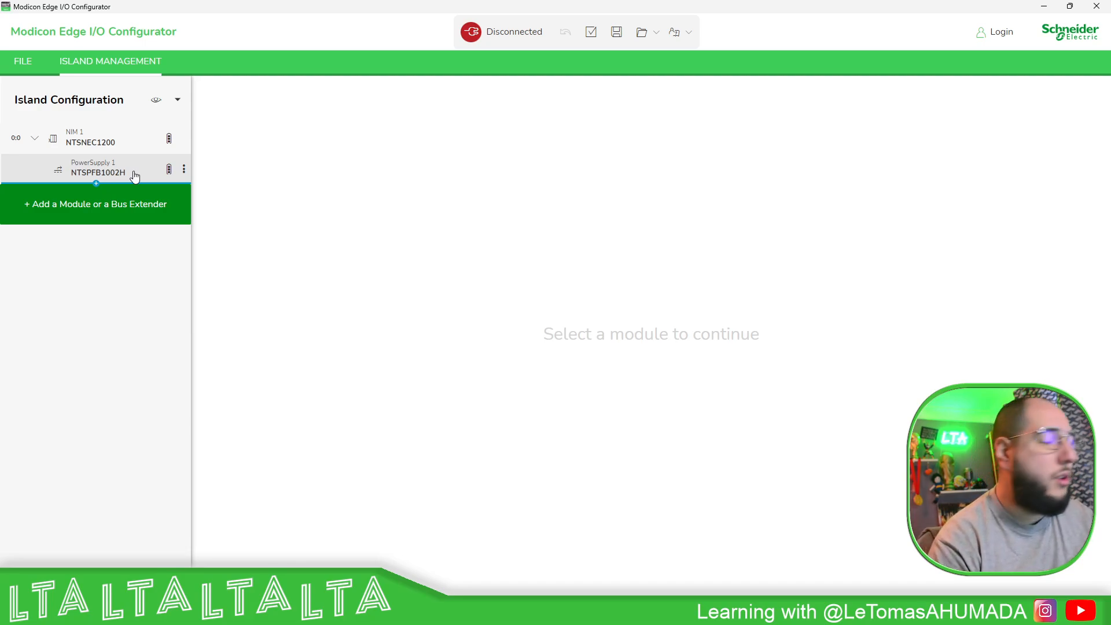
left_click(93, 212)
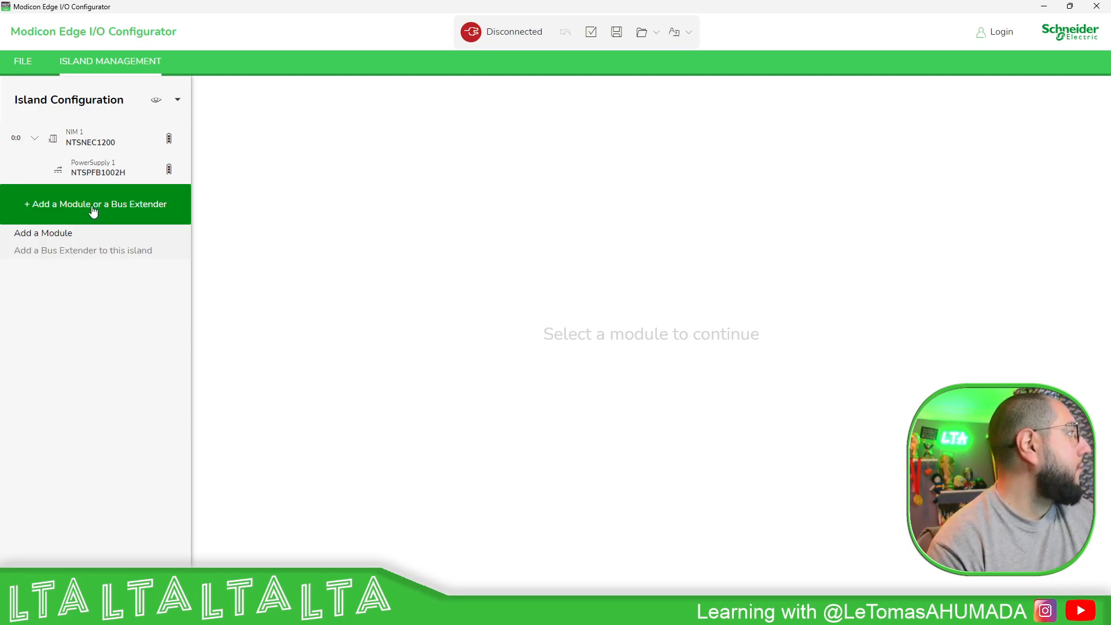
left_click(65, 234)
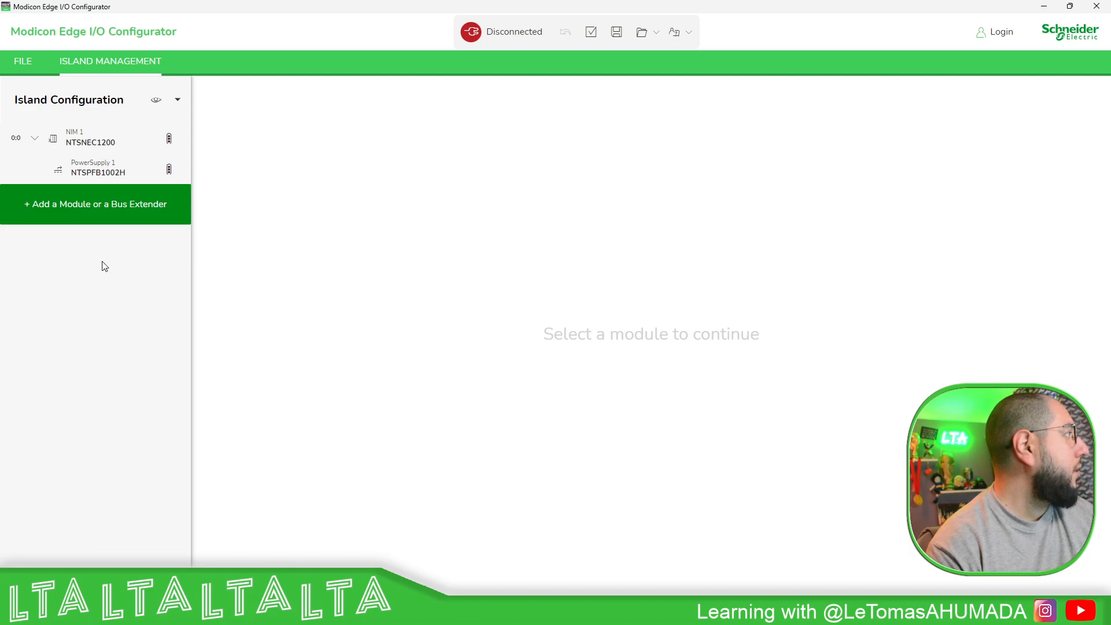
left_click(91, 220)
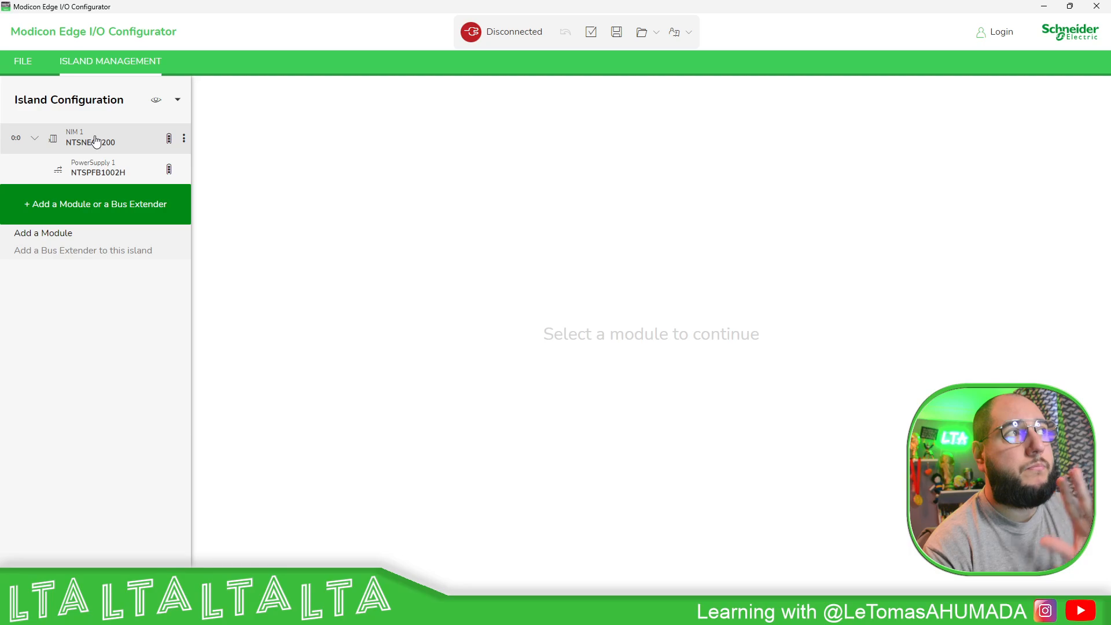
left_click(72, 234)
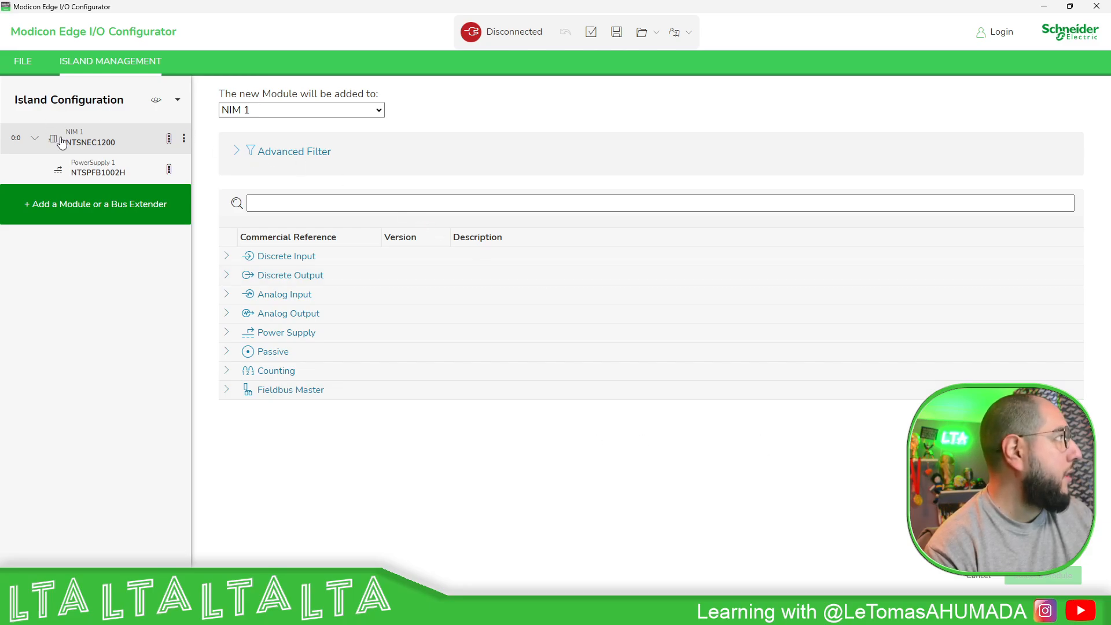
left_click(375, 111)
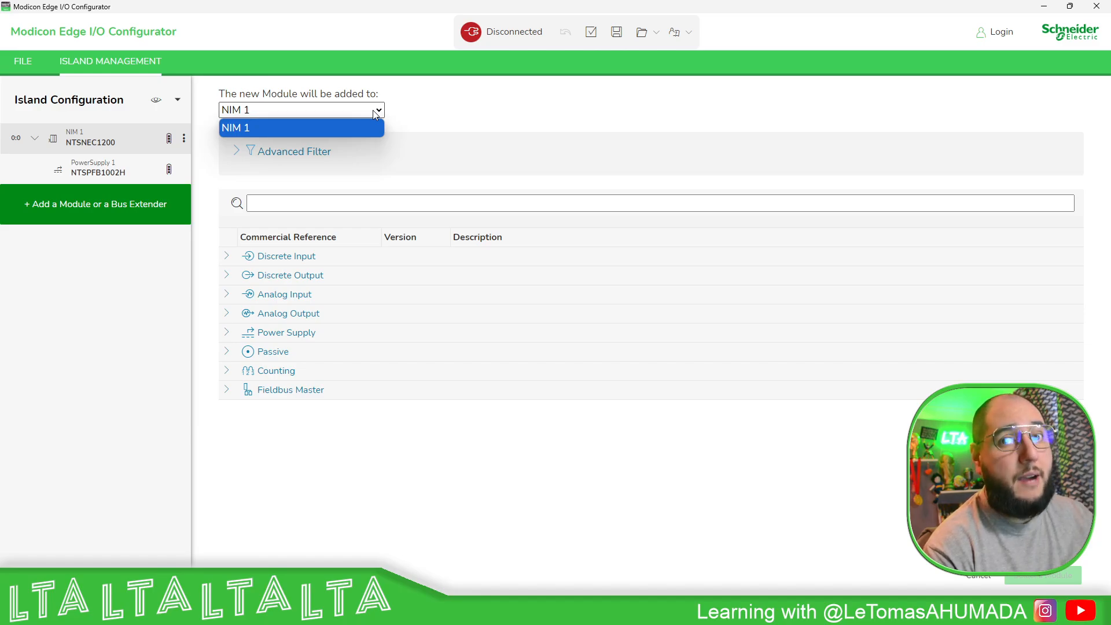
left_click(400, 446)
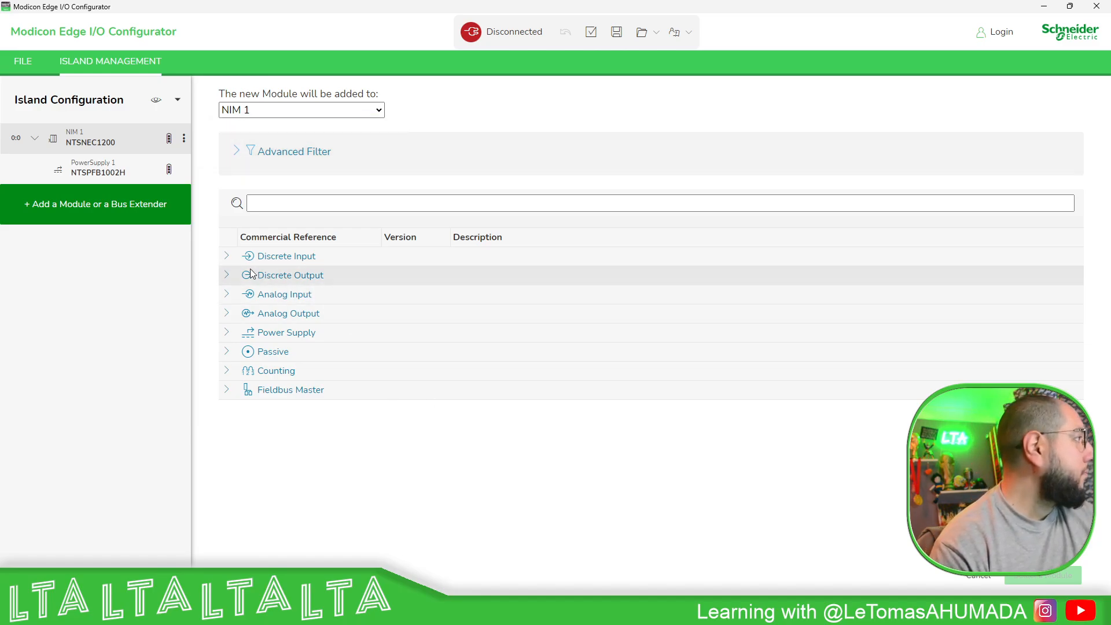
left_click(227, 256)
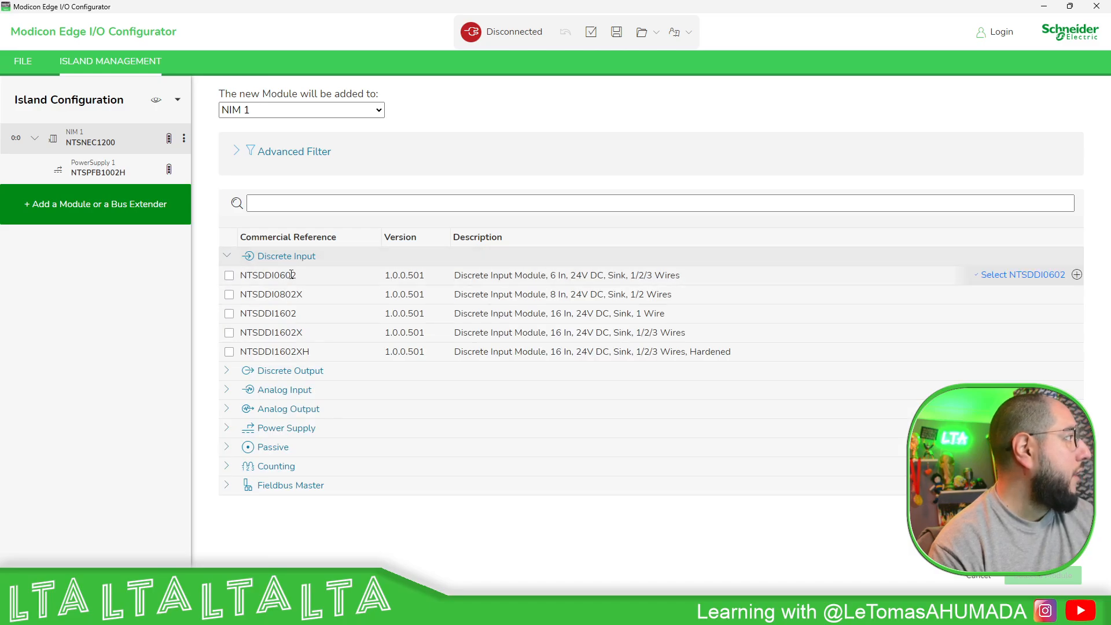
left_click(229, 373)
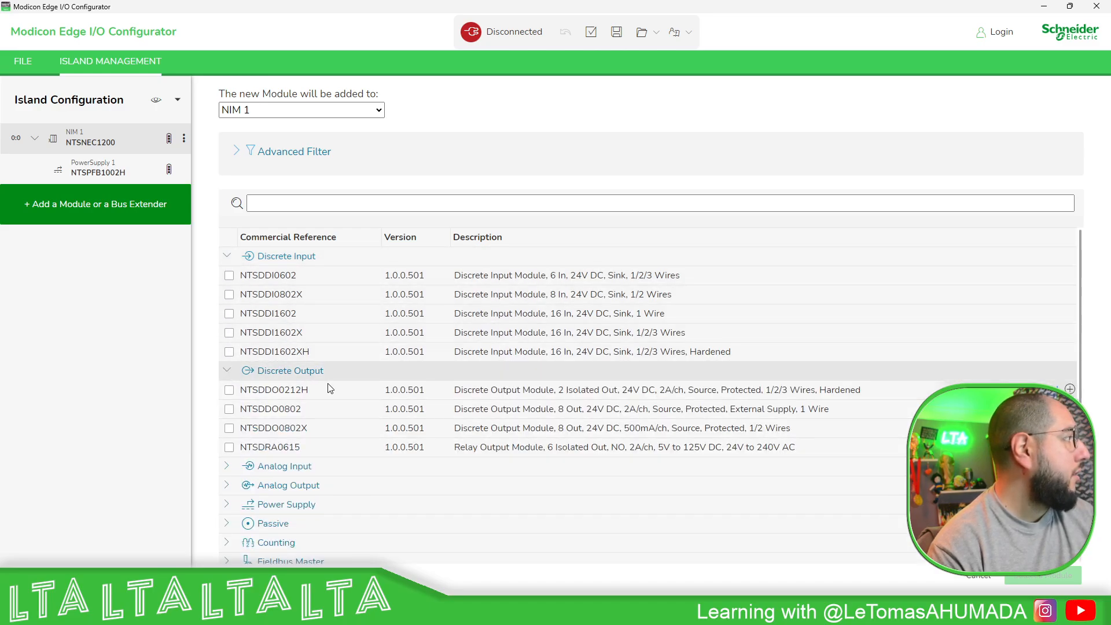
Step: Add four NTSDDI0602 discrete input modules to NIM 1 in one operation
left_click(229, 279)
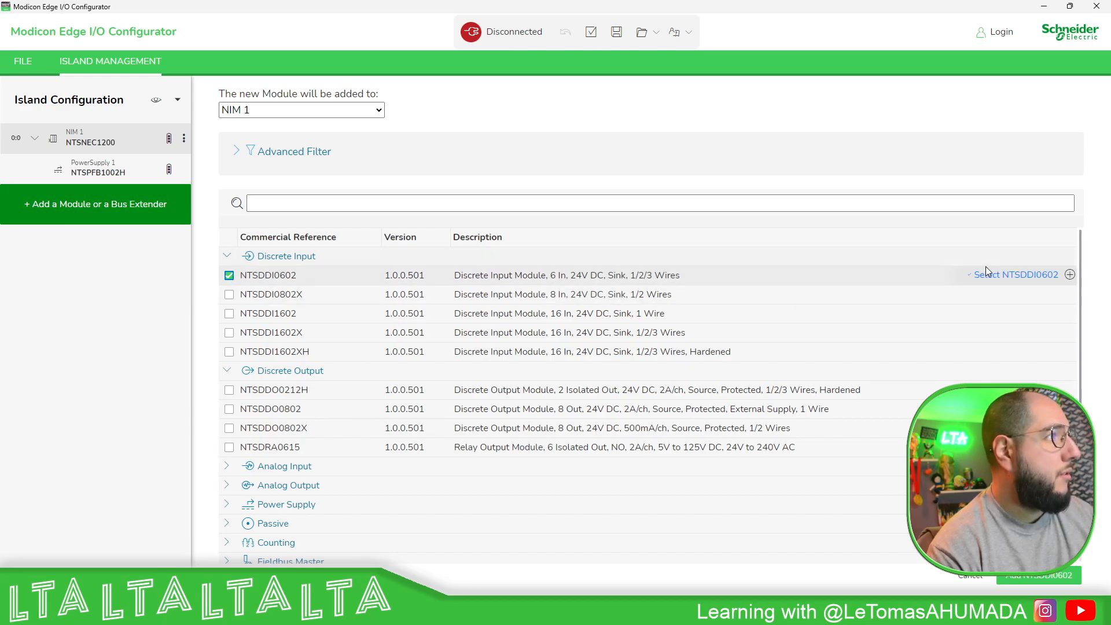
left_click(1070, 275)
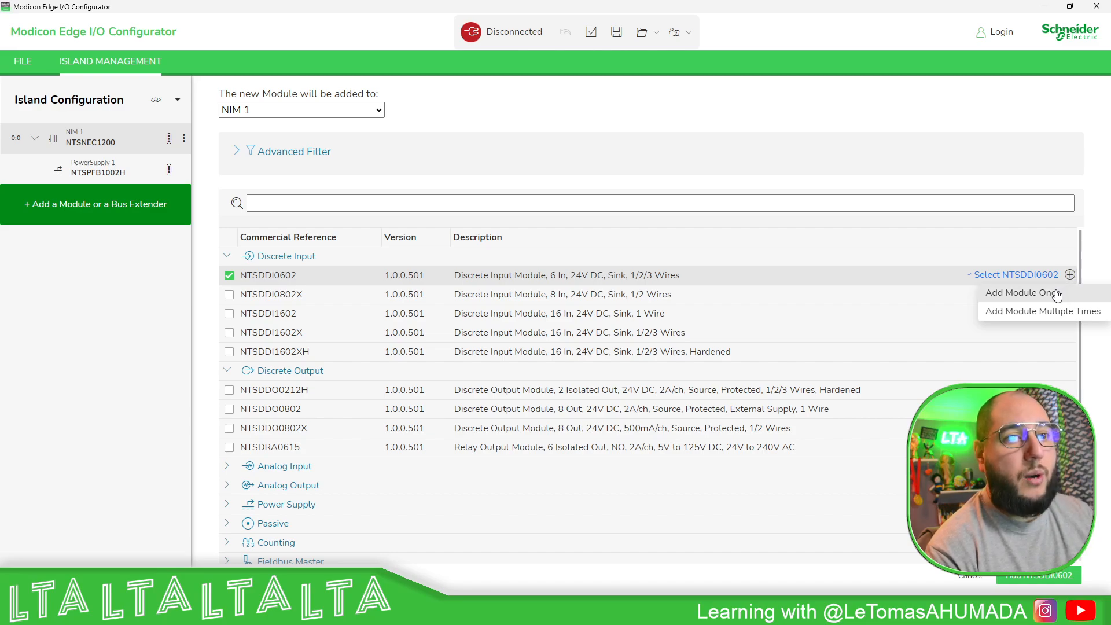
left_click(1057, 293)
left_click(1070, 279)
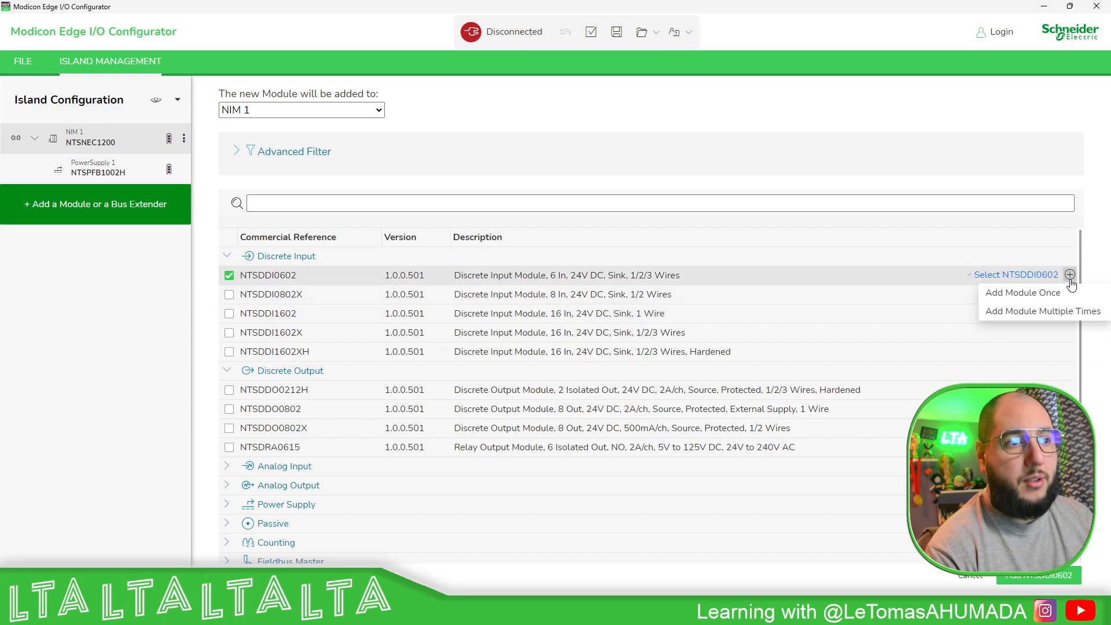
left_click(1058, 310)
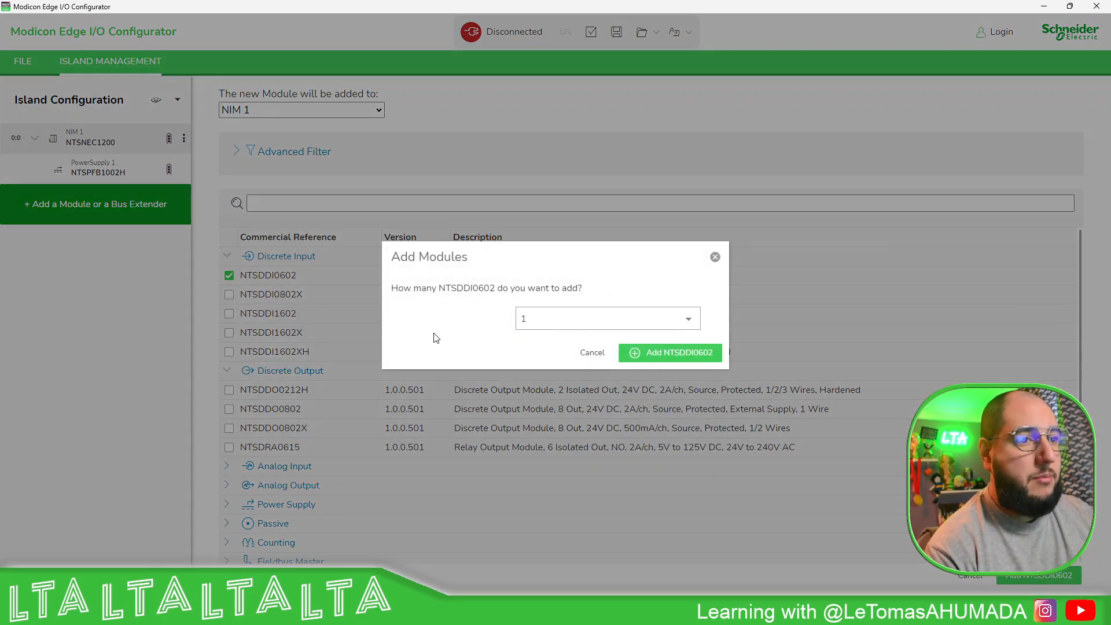
left_click(561, 328)
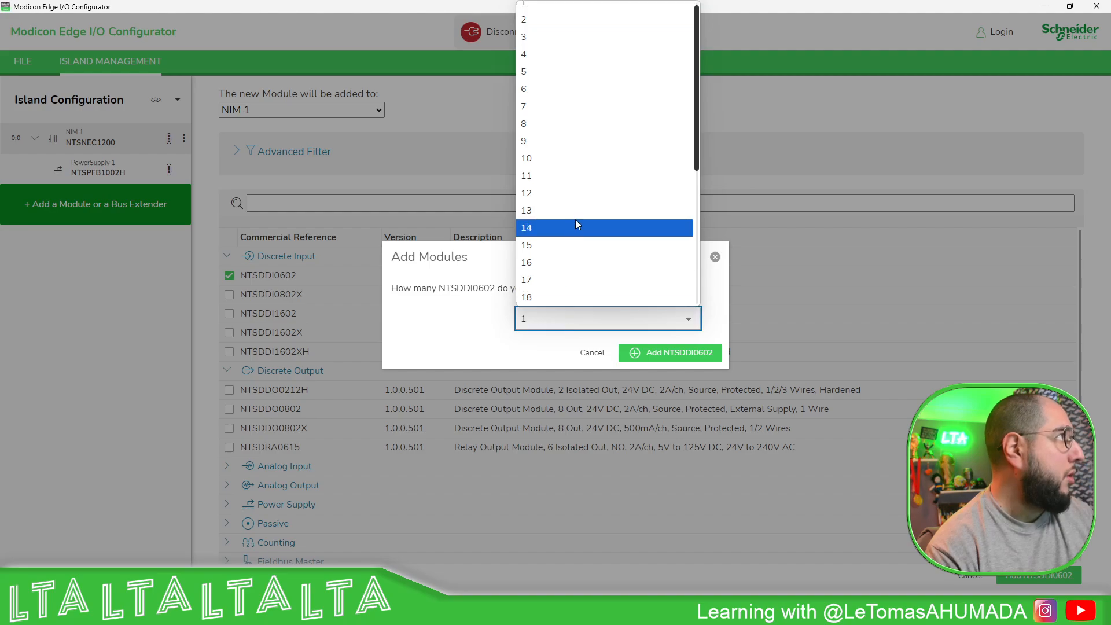
left_click(531, 61)
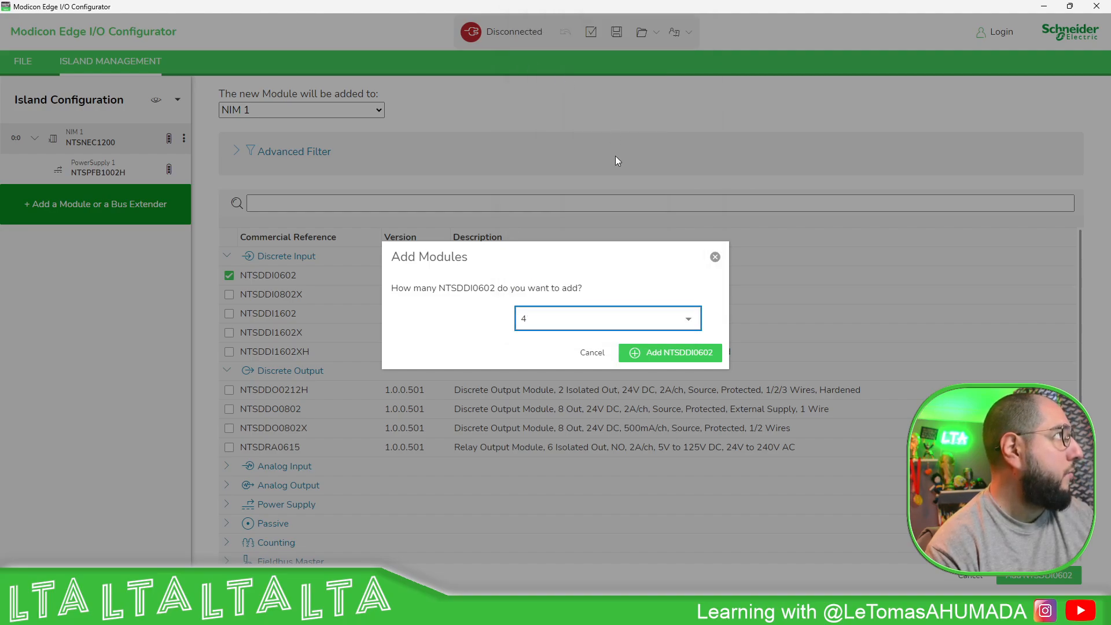
left_click(664, 359)
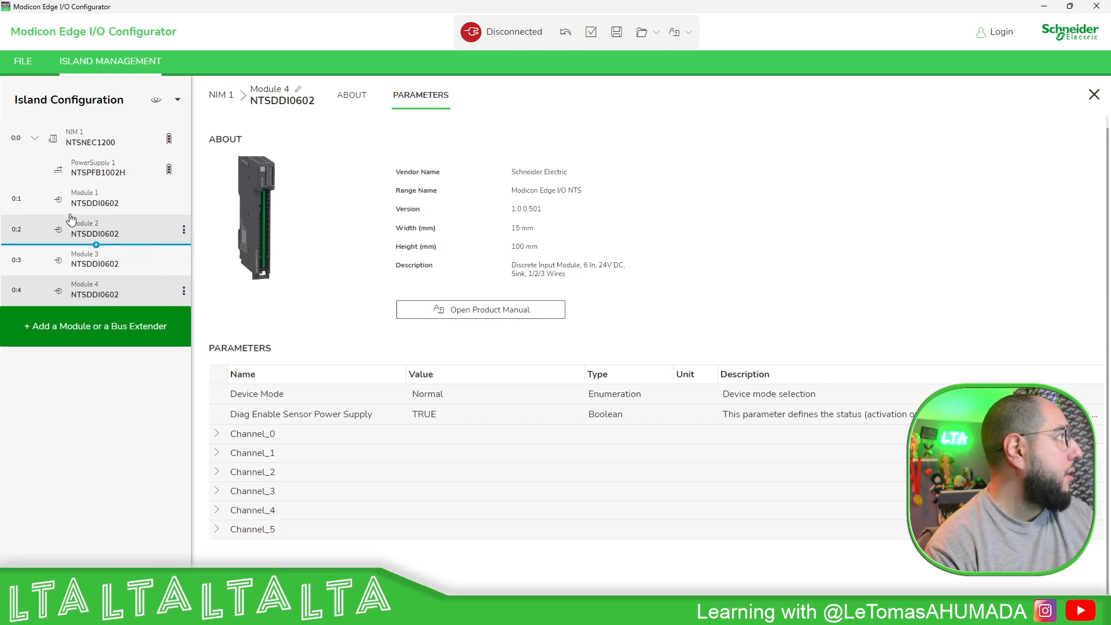
Step: Add a single NTSDDI0602 discrete input module to NIM 1 with the Add Module Once option
left_click(126, 332)
left_click(73, 356)
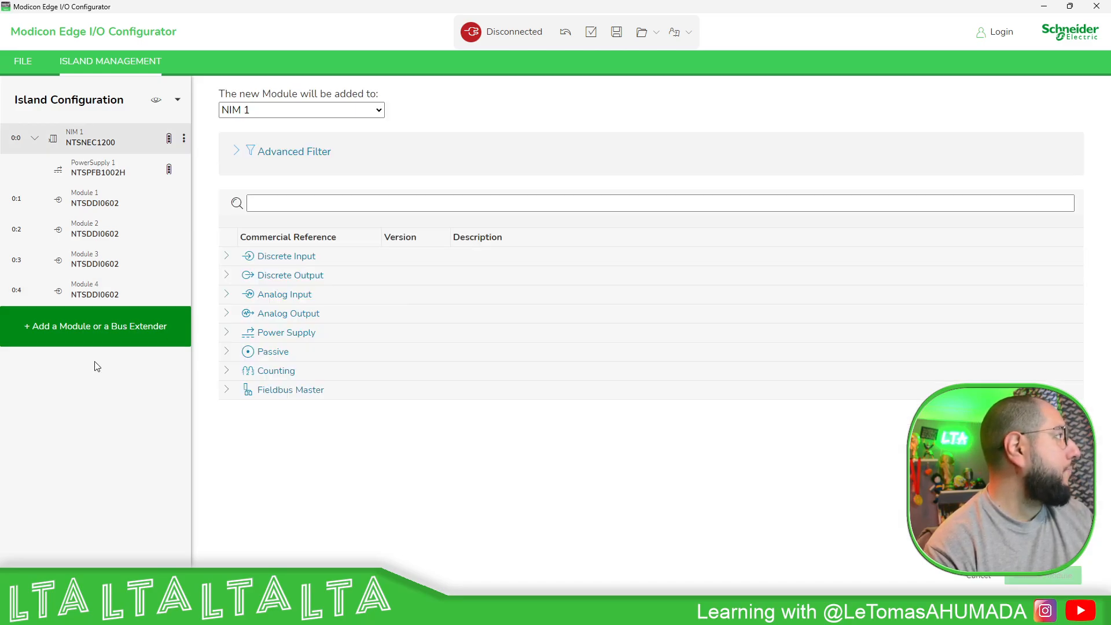
left_click(227, 258)
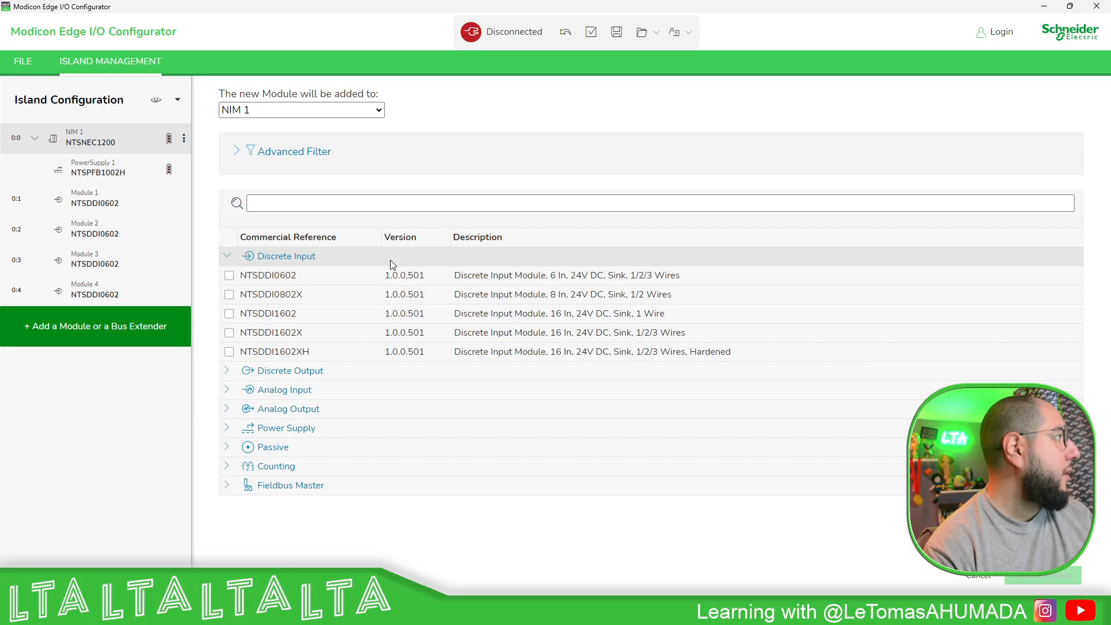
left_click(230, 277)
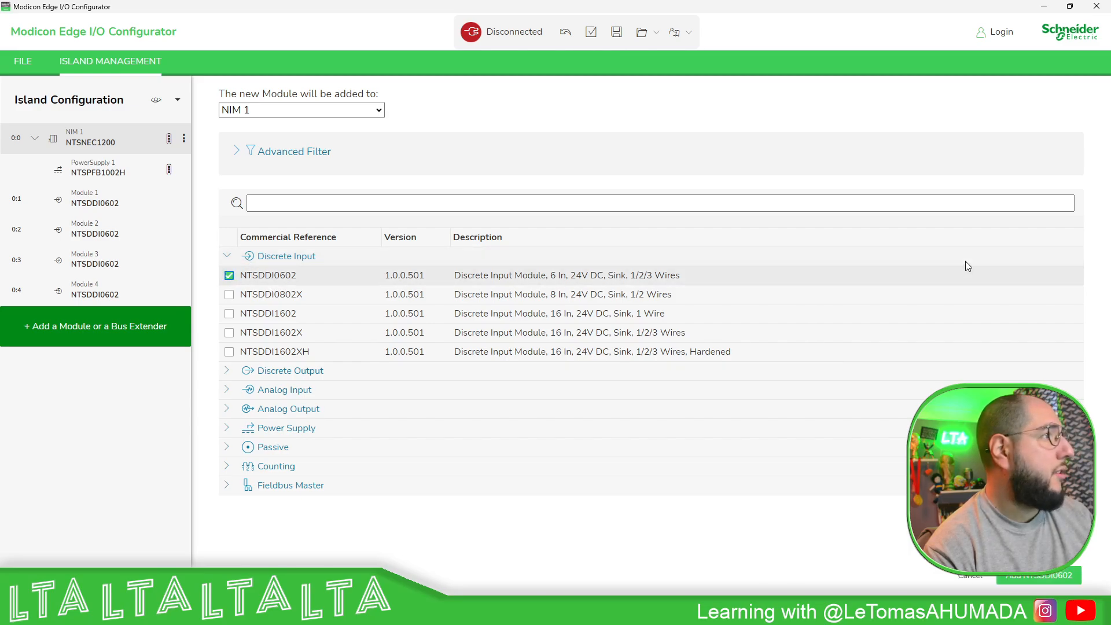
left_click(1048, 277)
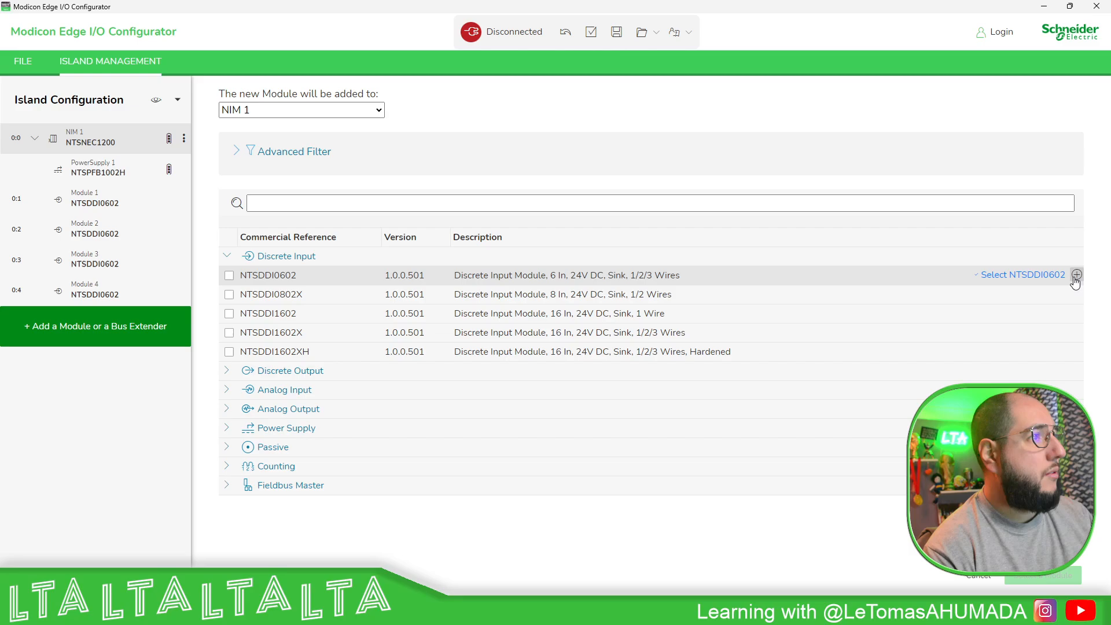
left_click(1077, 276)
left_click(1024, 292)
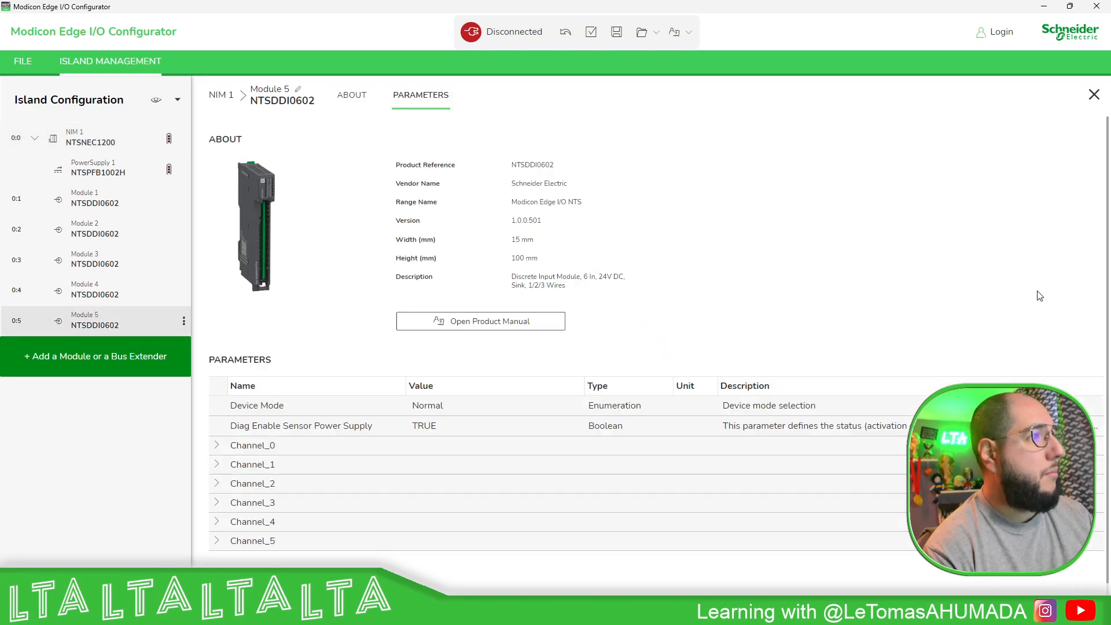
Step: Add a sixth NTSDDI0602 discrete input module to NIM 1 from the module catalog
left_click(87, 355)
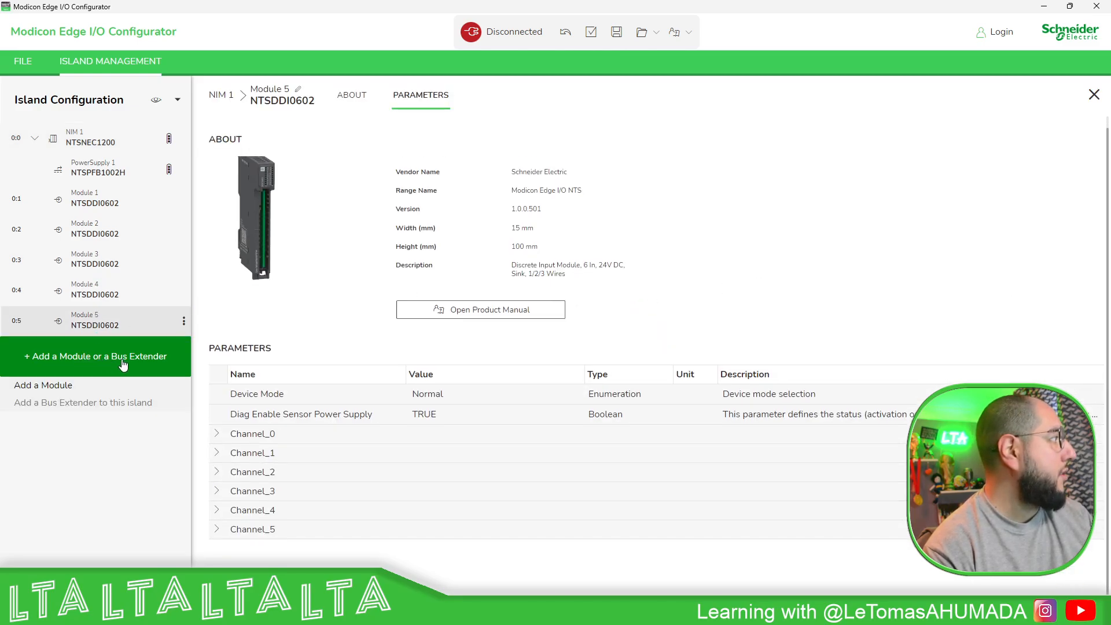
left_click(71, 387)
left_click(228, 257)
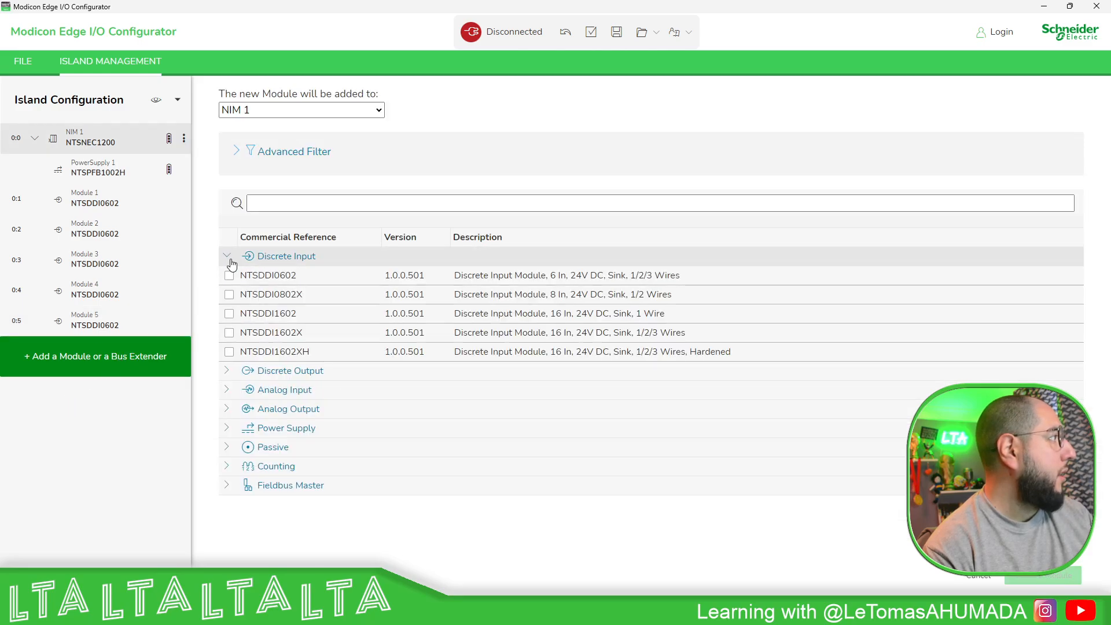
left_click(230, 276)
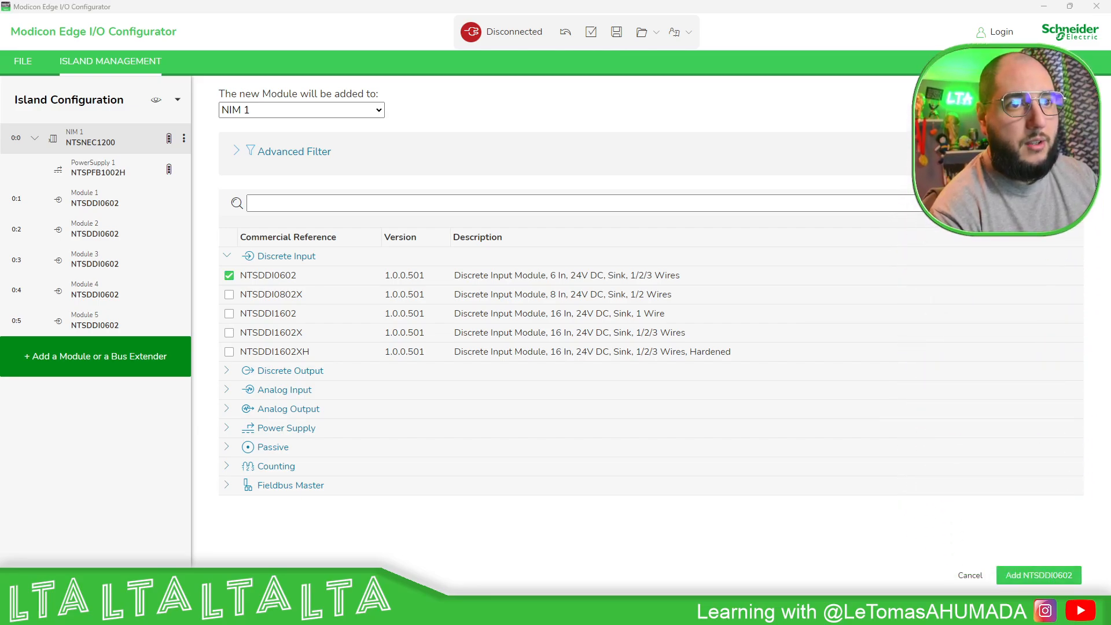
left_click(1039, 575)
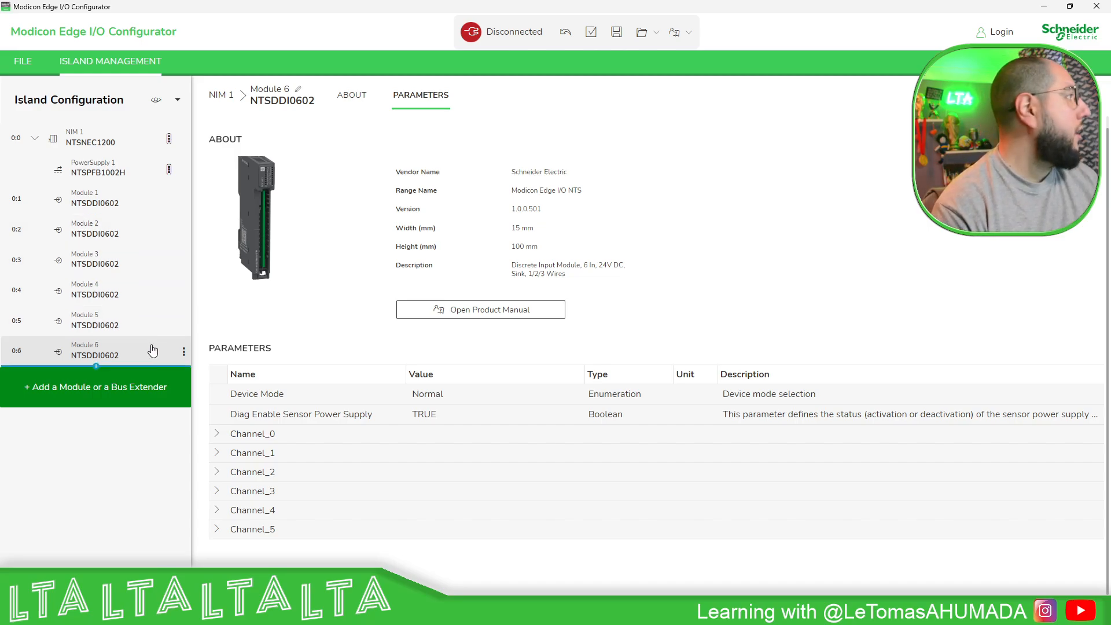
Step: Copy Module 6 and paste the duplicate directly after it in the island
left_click(183, 353)
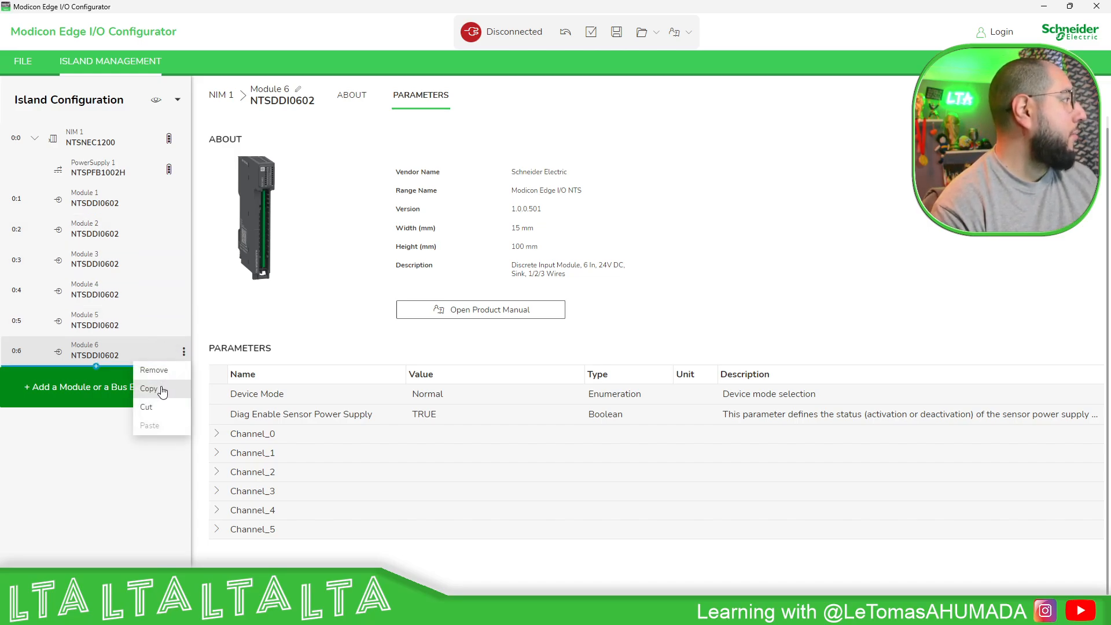
left_click(155, 389)
left_click(183, 353)
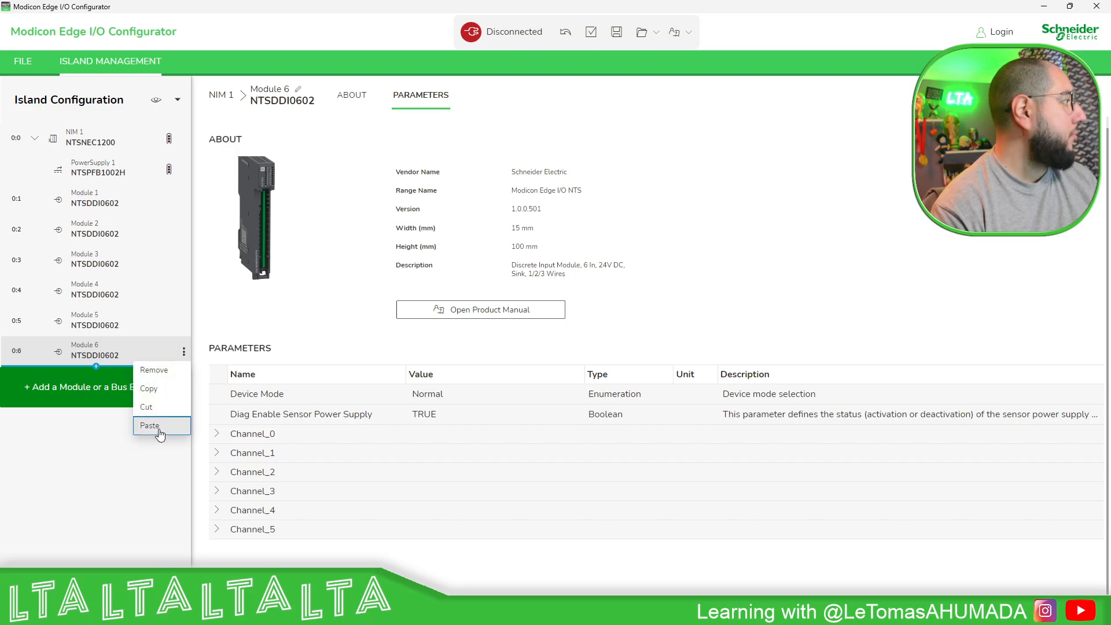
left_click(155, 426)
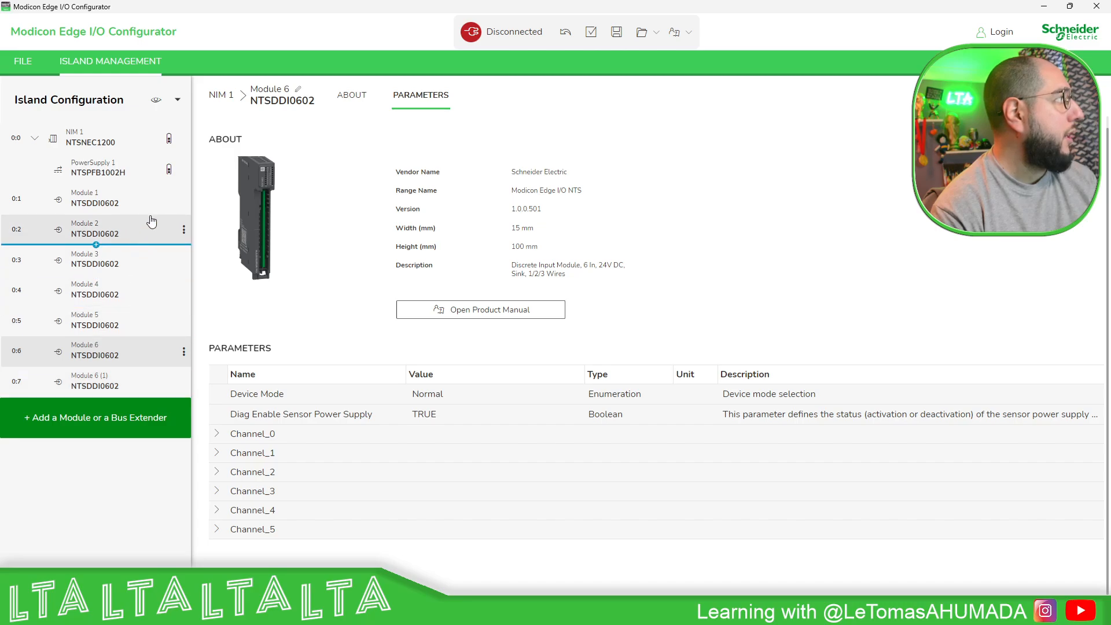
Step: Copy Module 1 and paste the duplicate directly after Module 6 (1) in the island
left_click(184, 201)
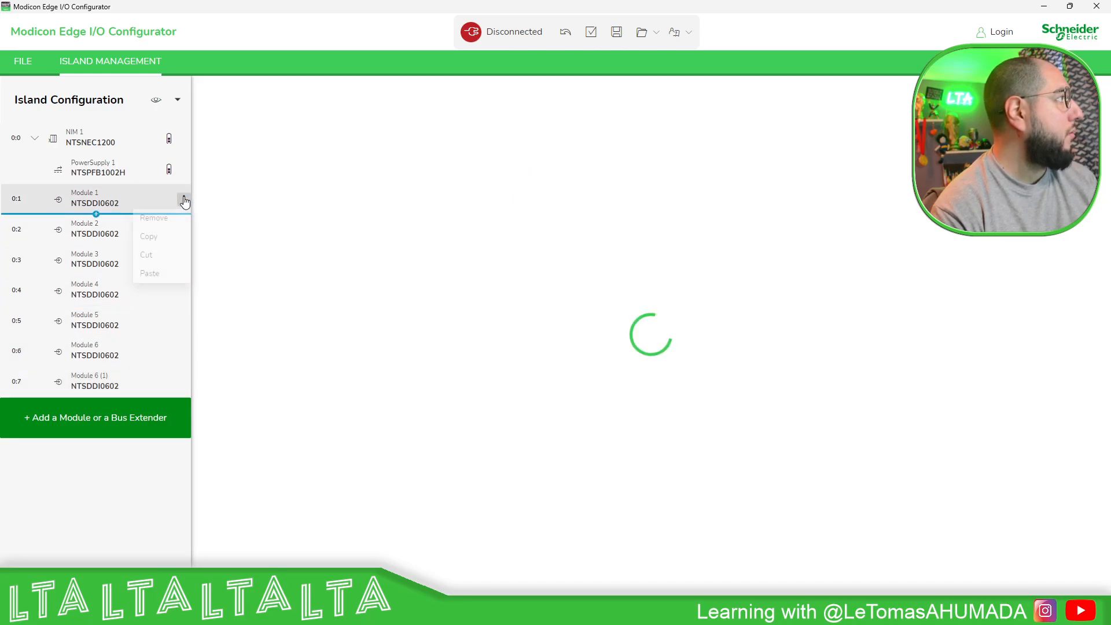
left_click(152, 238)
left_click(186, 383)
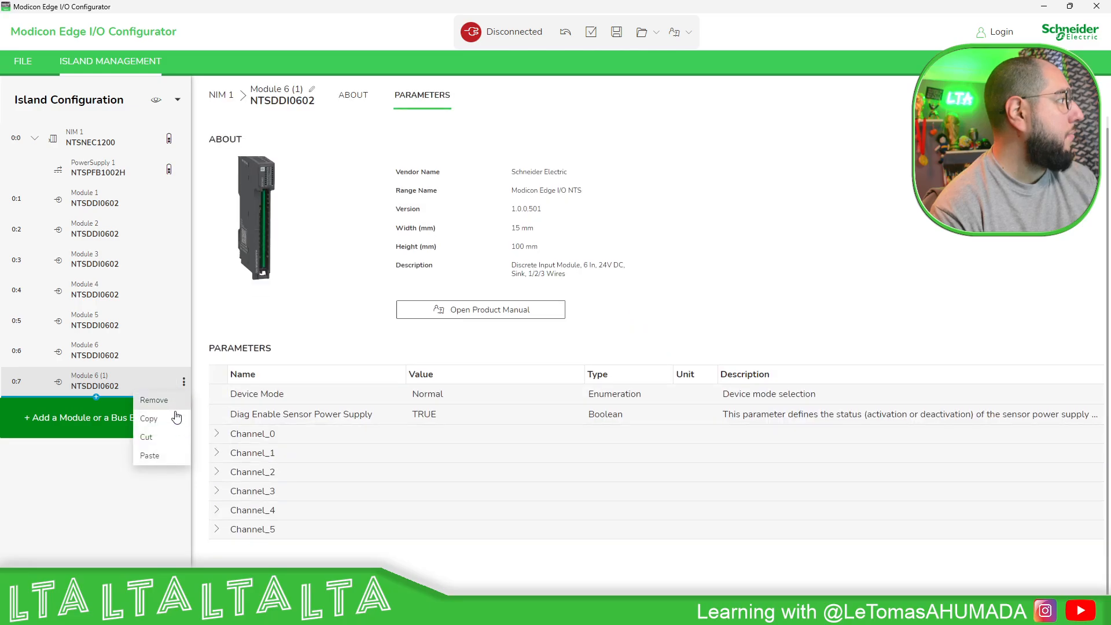
left_click(153, 455)
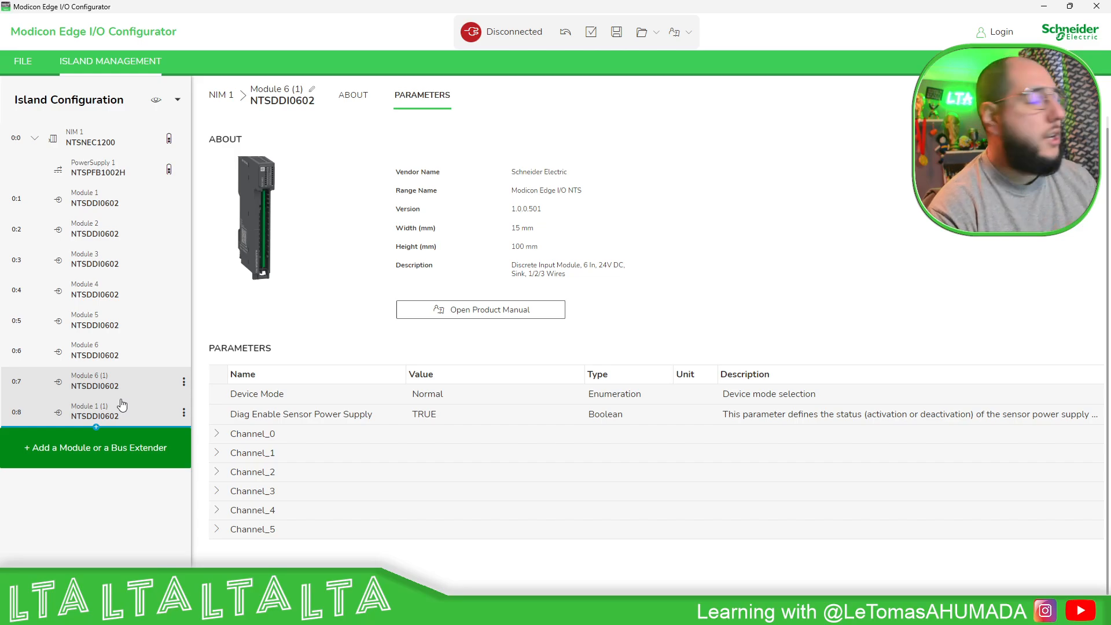
Step: Rename Module 1 to ModuelMotorStatus
left_click(130, 199)
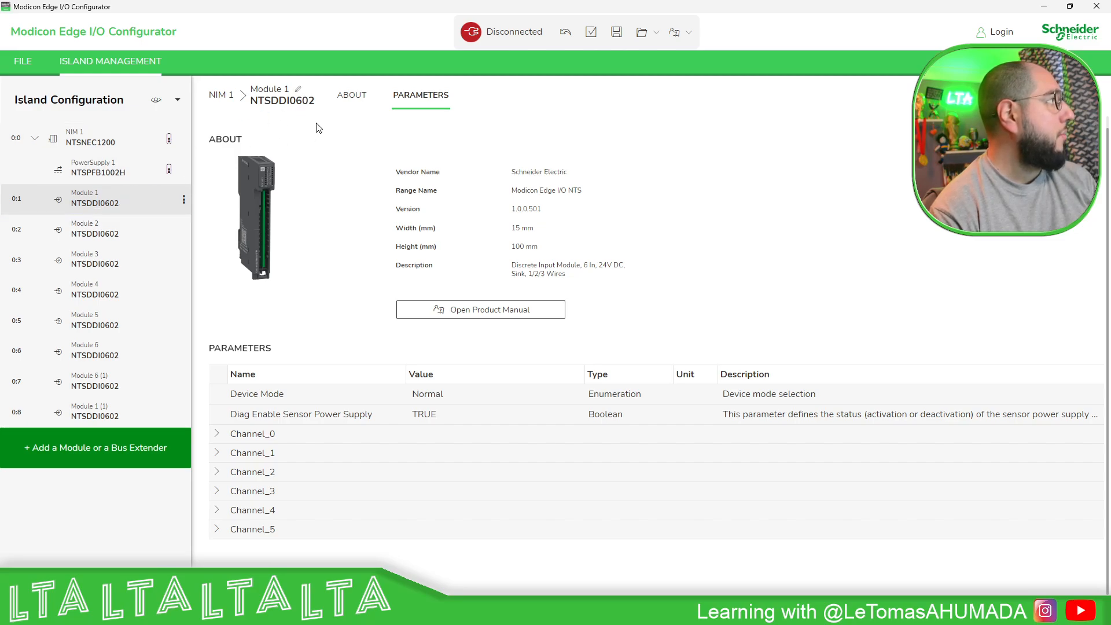
left_click(299, 92)
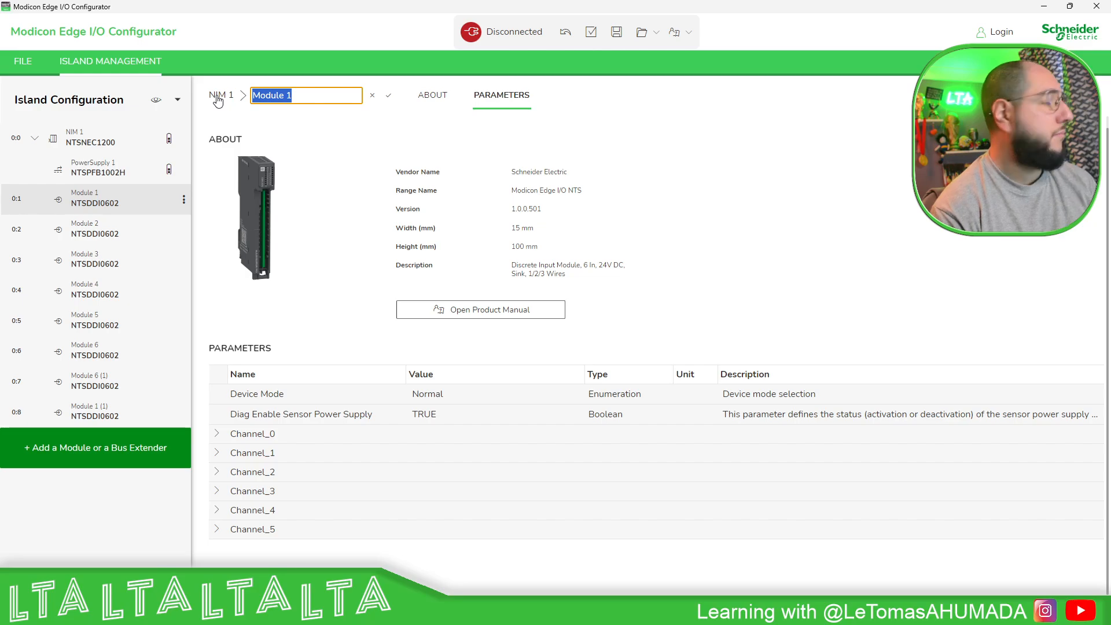
type("MotorStatus")
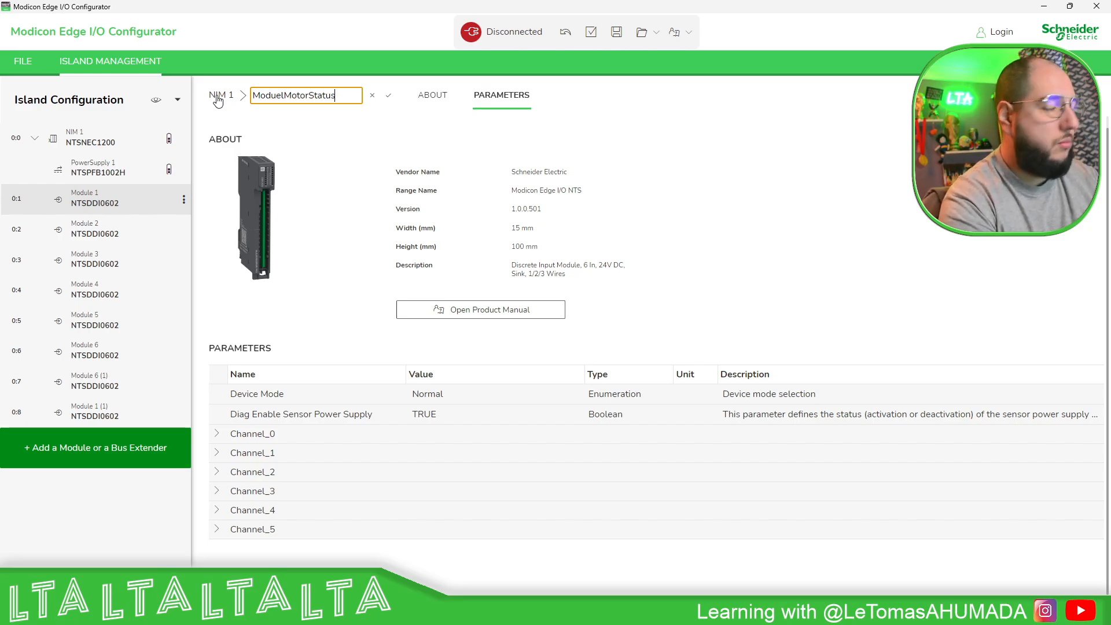
key("Return")
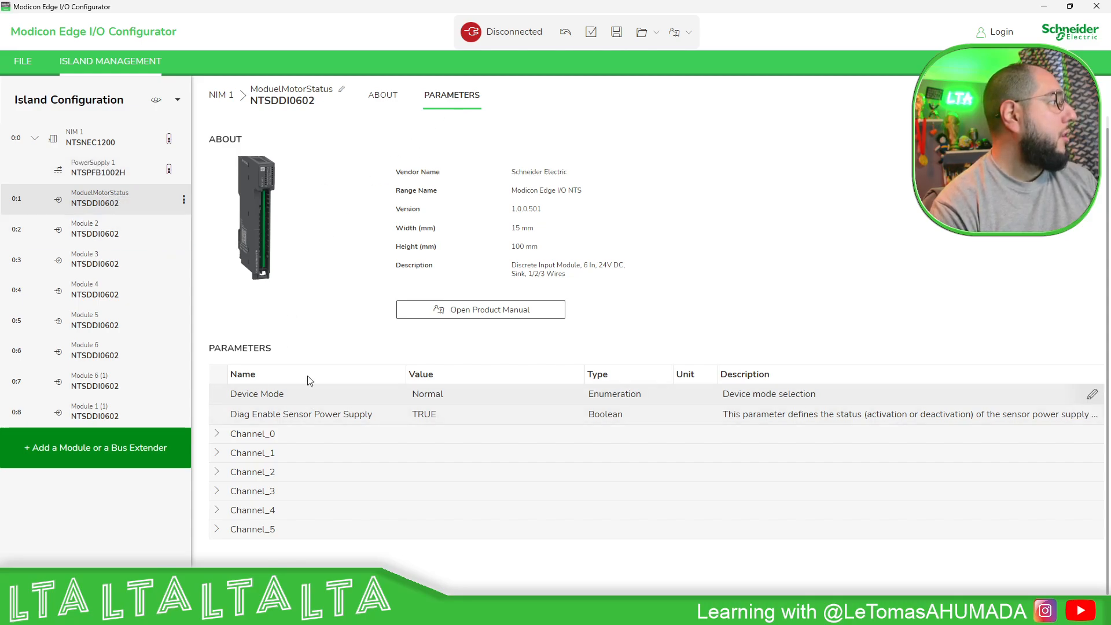
Step: Remove the ModuelMotorStatus module and Module 2 from the island
left_click(184, 200)
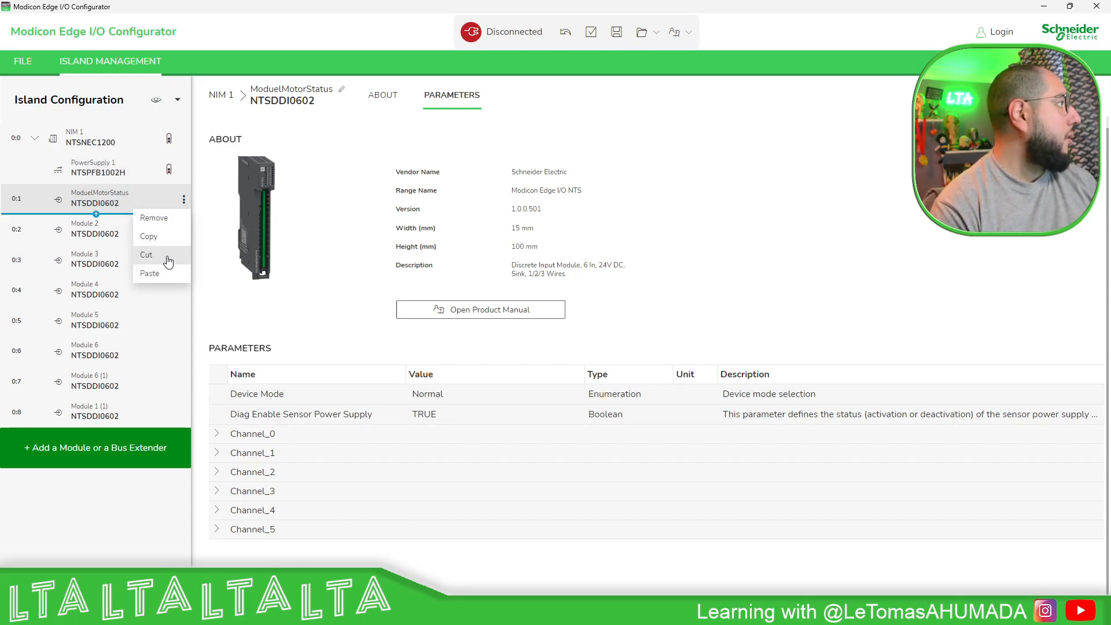
left_click(162, 218)
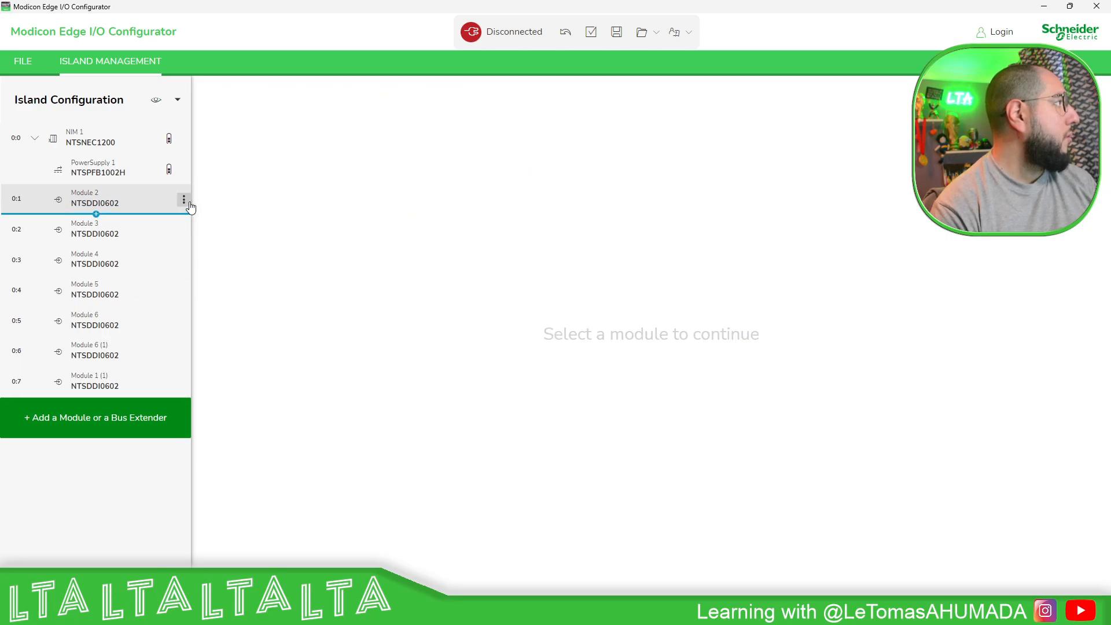
left_click(184, 200)
left_click(177, 220)
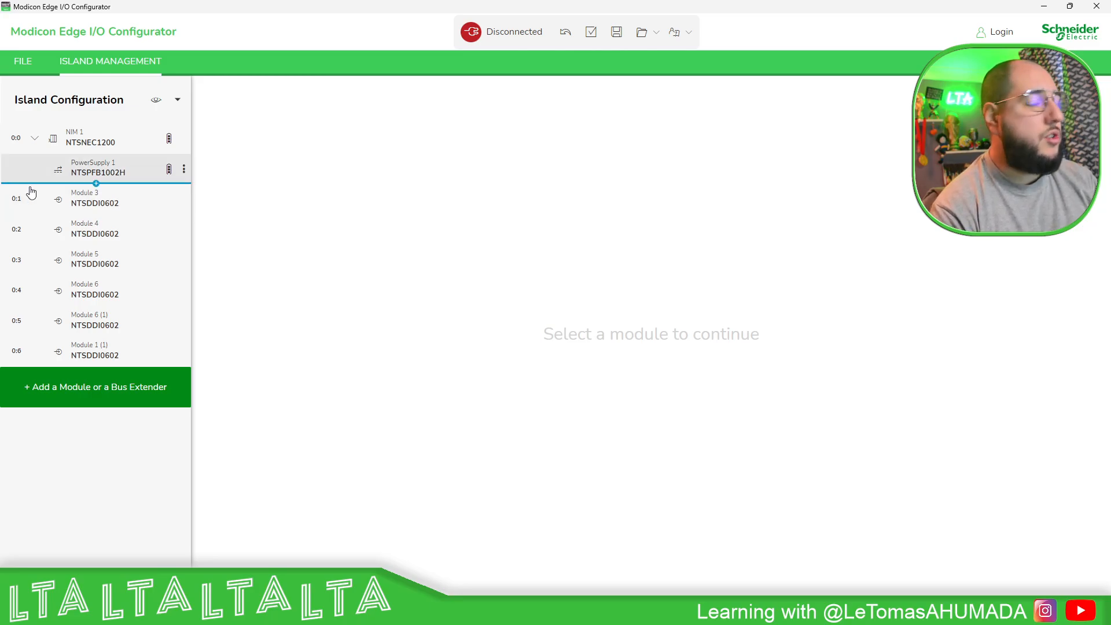
Step: Add an NTSDDO0802 discrete output module to NIM 1
mouse_move(170, 171)
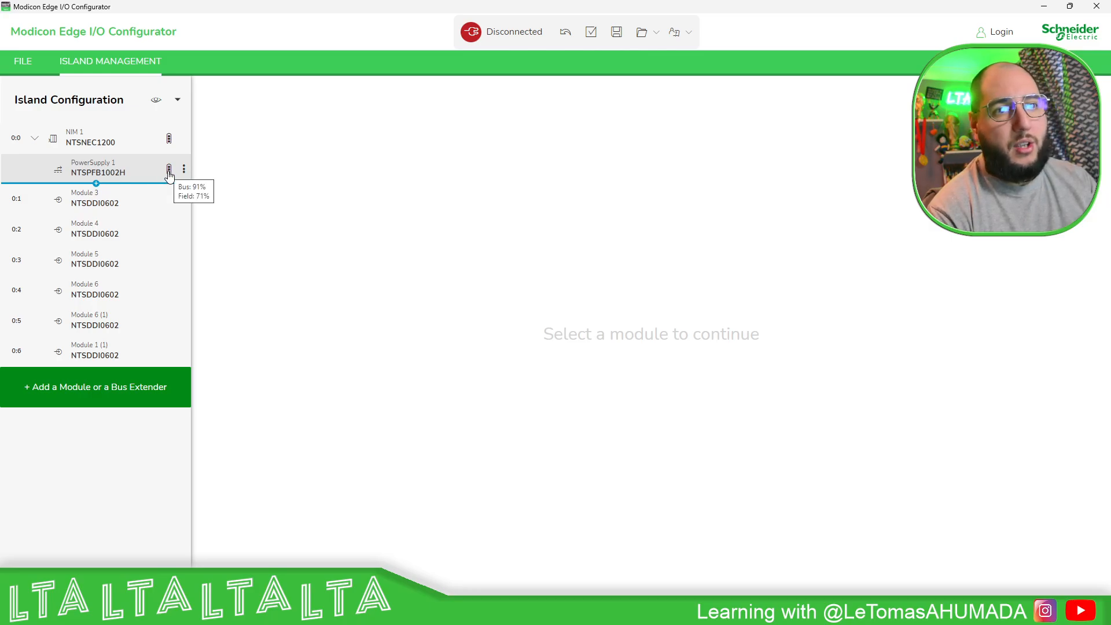
left_click(74, 391)
left_click(69, 415)
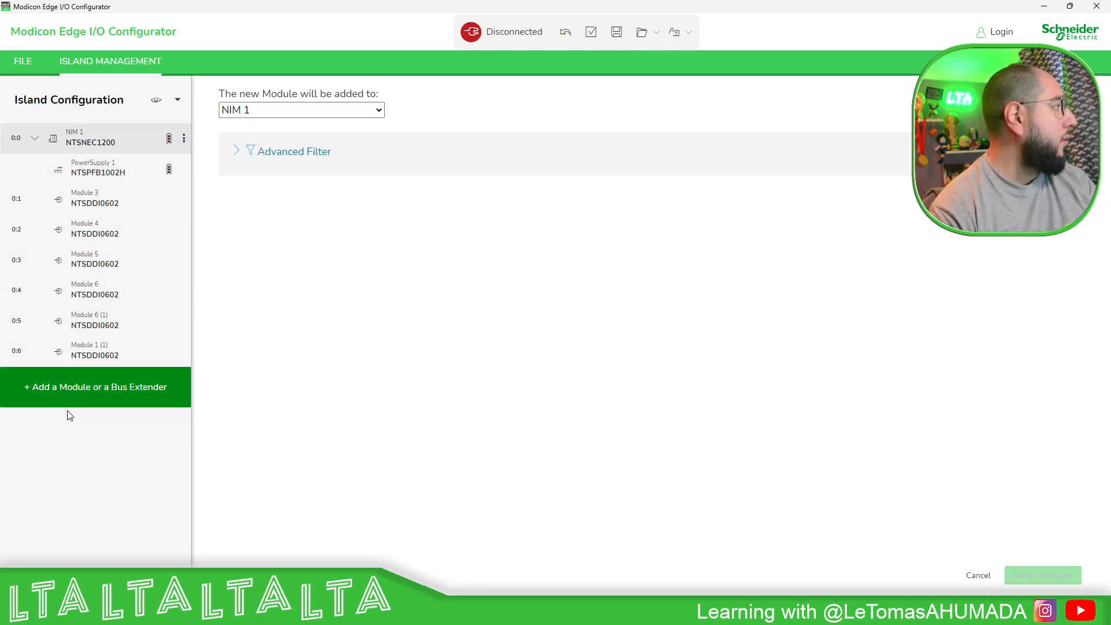
left_click(228, 276)
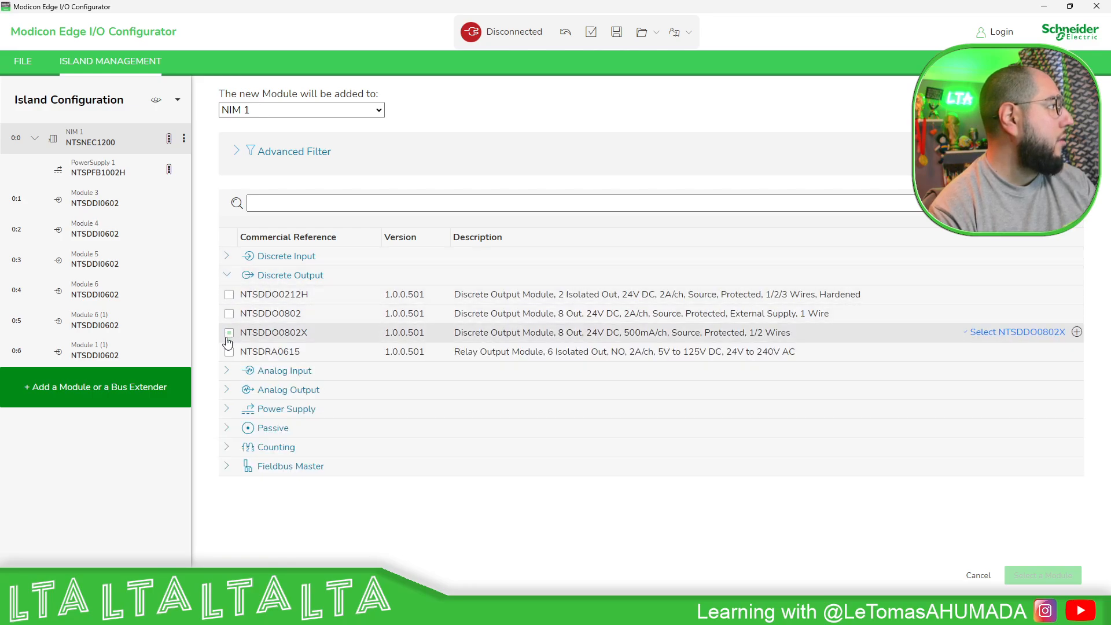
left_click(229, 315)
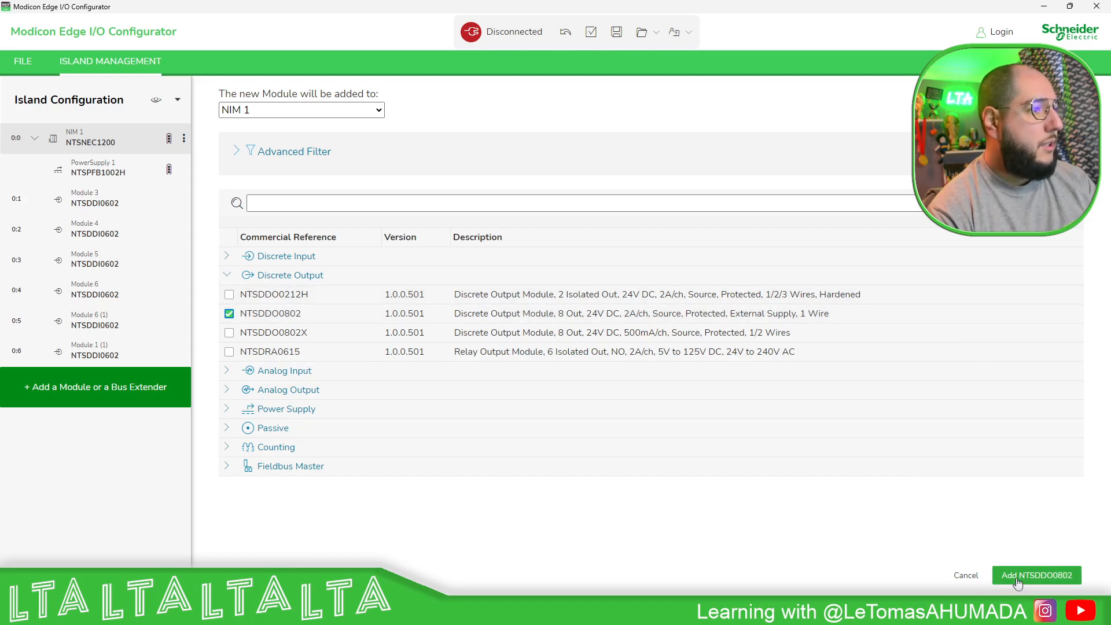
left_click(1042, 575)
scroll(547, 322, "down", 1)
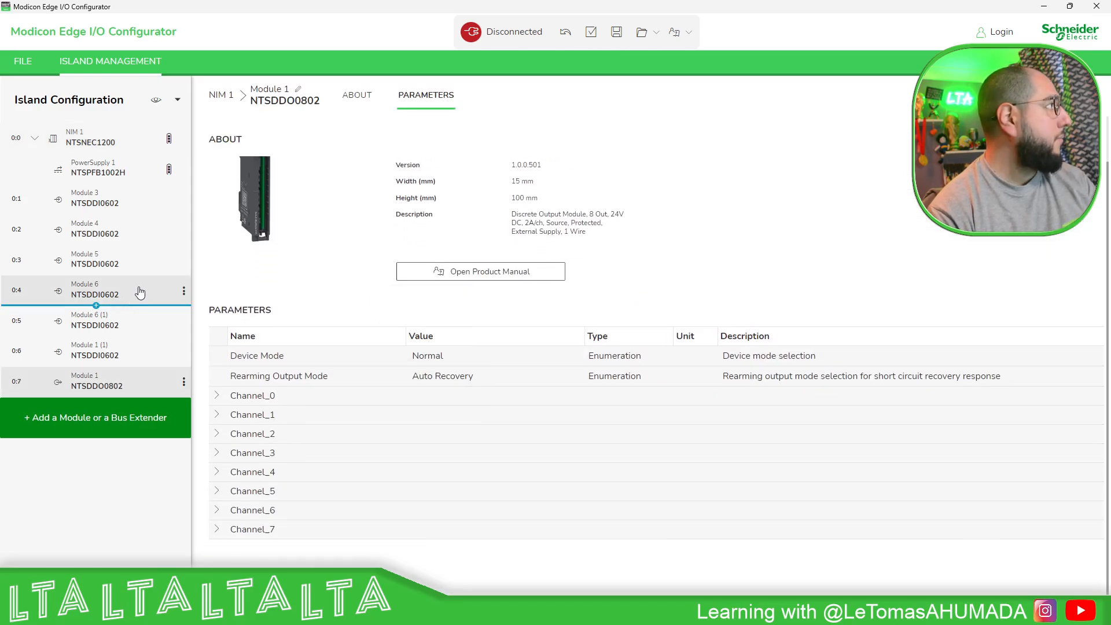
Step: Add a second NTSDDO0802 discrete output module to NIM 1
left_click(38, 421)
left_click(60, 447)
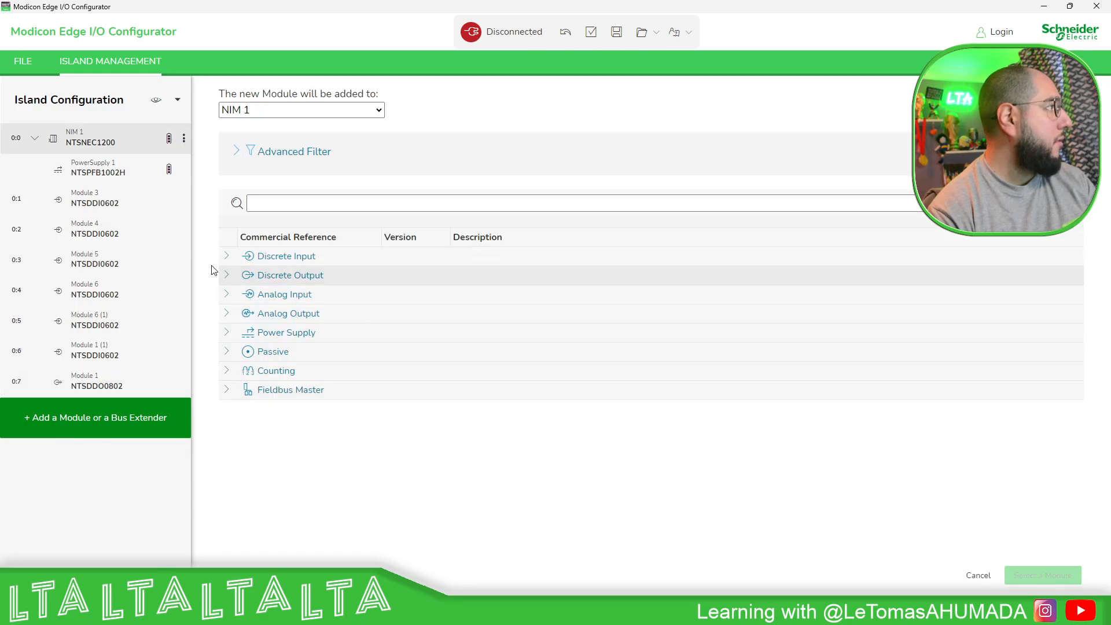
left_click(227, 276)
left_click(229, 313)
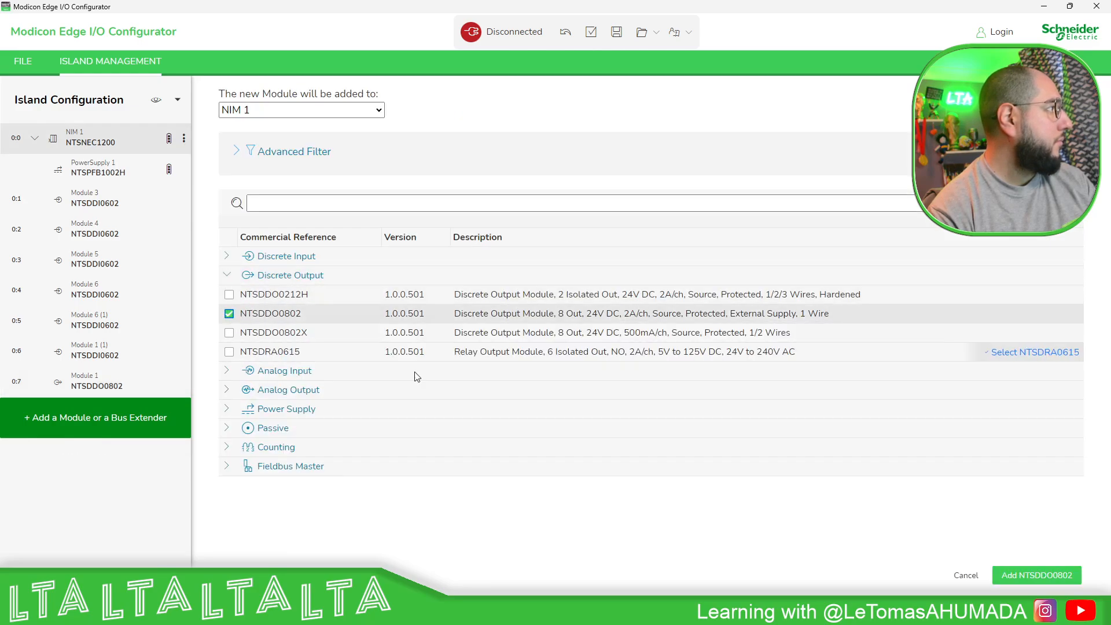
left_click(1036, 576)
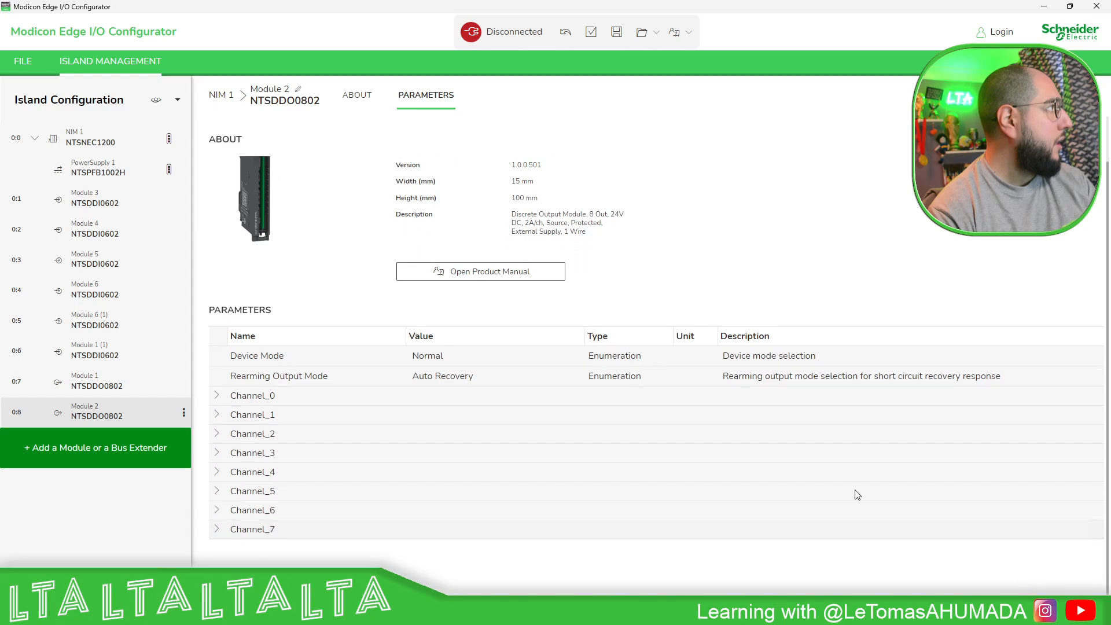
Step: Add an NTSDRA0615 relay output module from the Discrete Output category to NIM 1
left_click(22, 451)
left_click(84, 477)
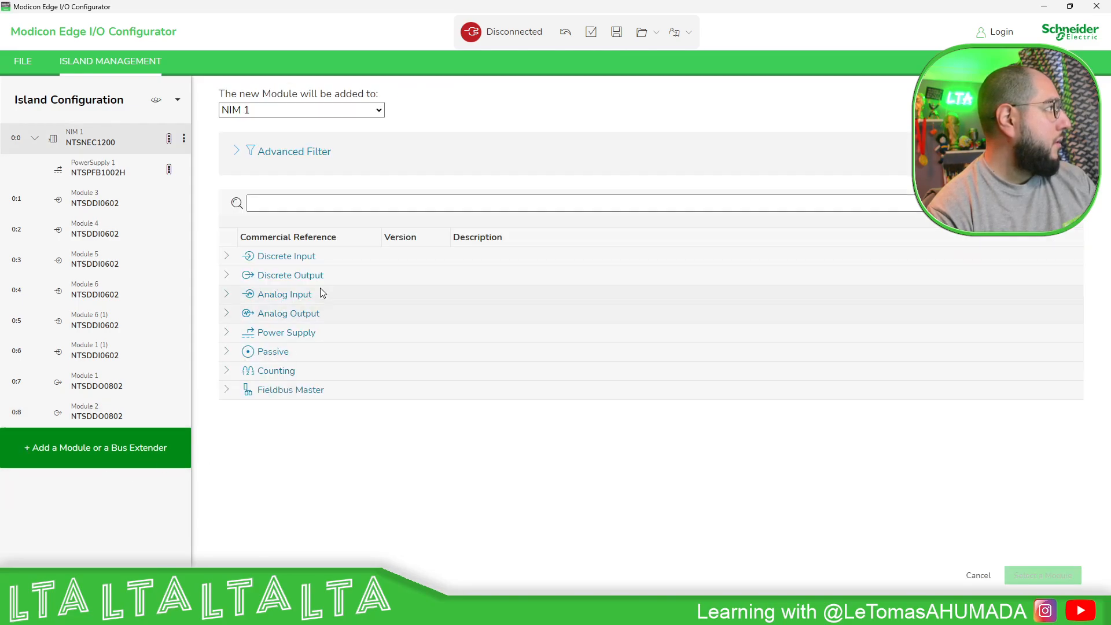
left_click(226, 275)
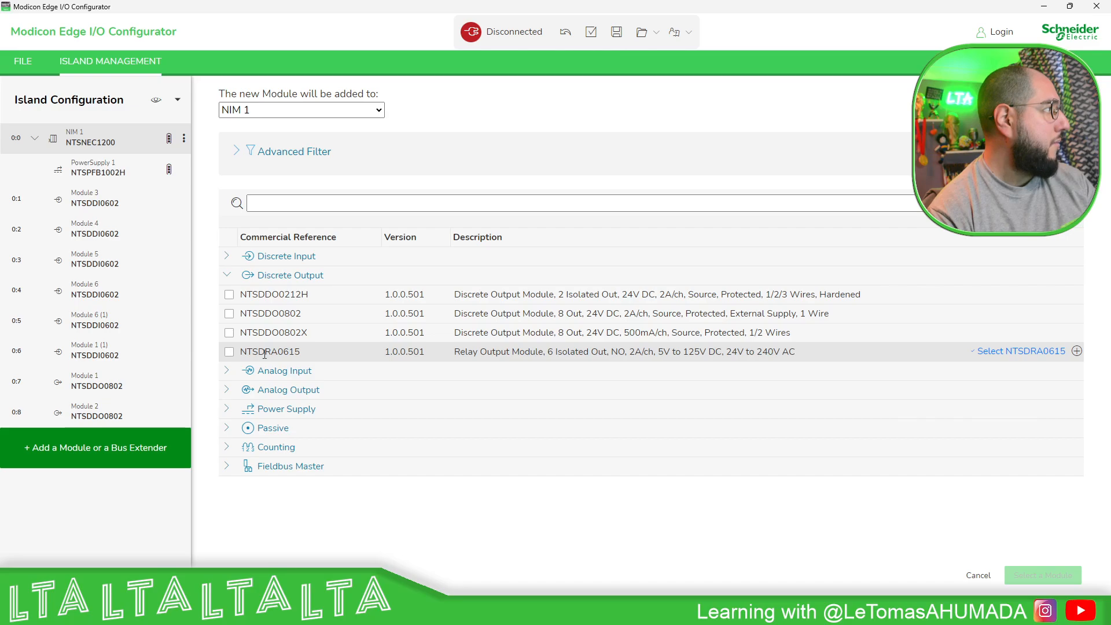
left_click(230, 354)
left_click(1059, 578)
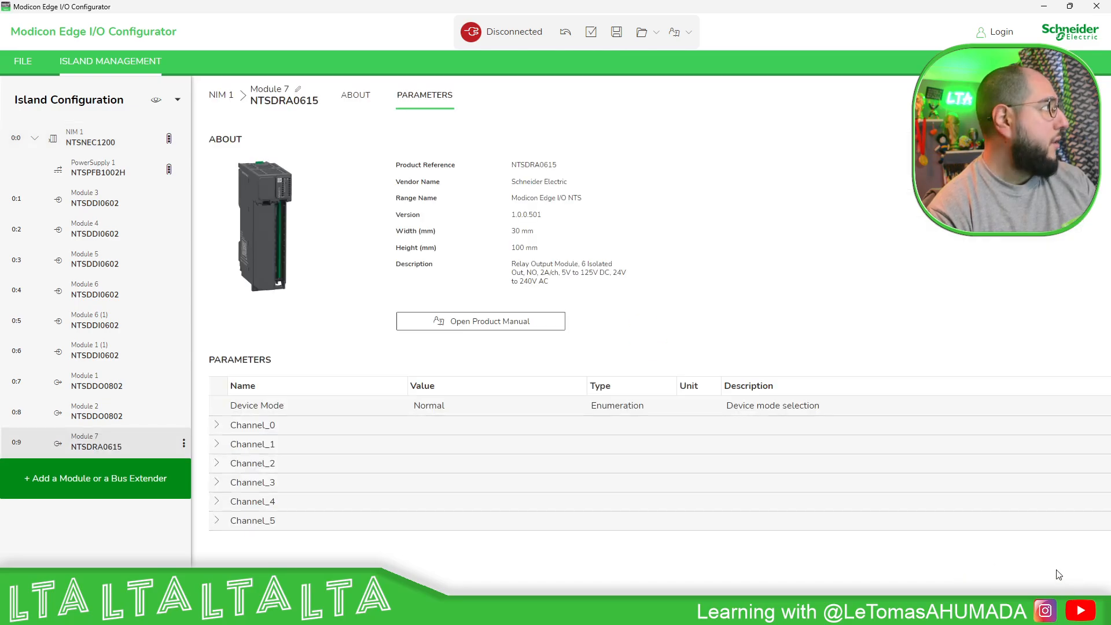
Step: Examine PowerSupply 1's power consumption, including the per-module breakdown of the Field 1 segment, and close the overview
left_click(171, 172)
left_click(184, 169)
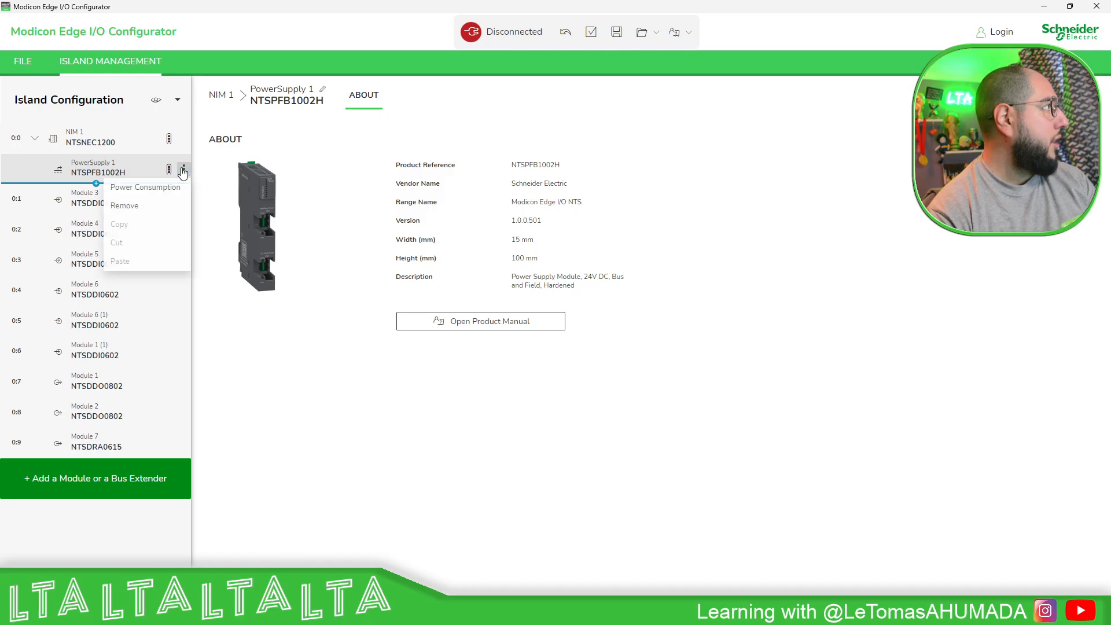
left_click(168, 188)
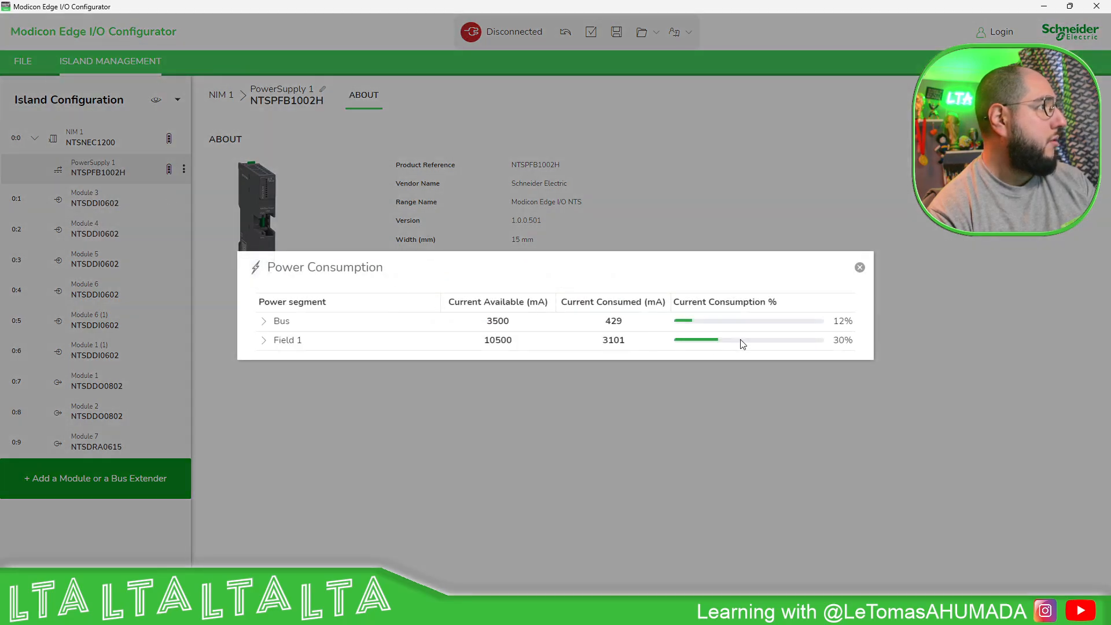
left_click(265, 342)
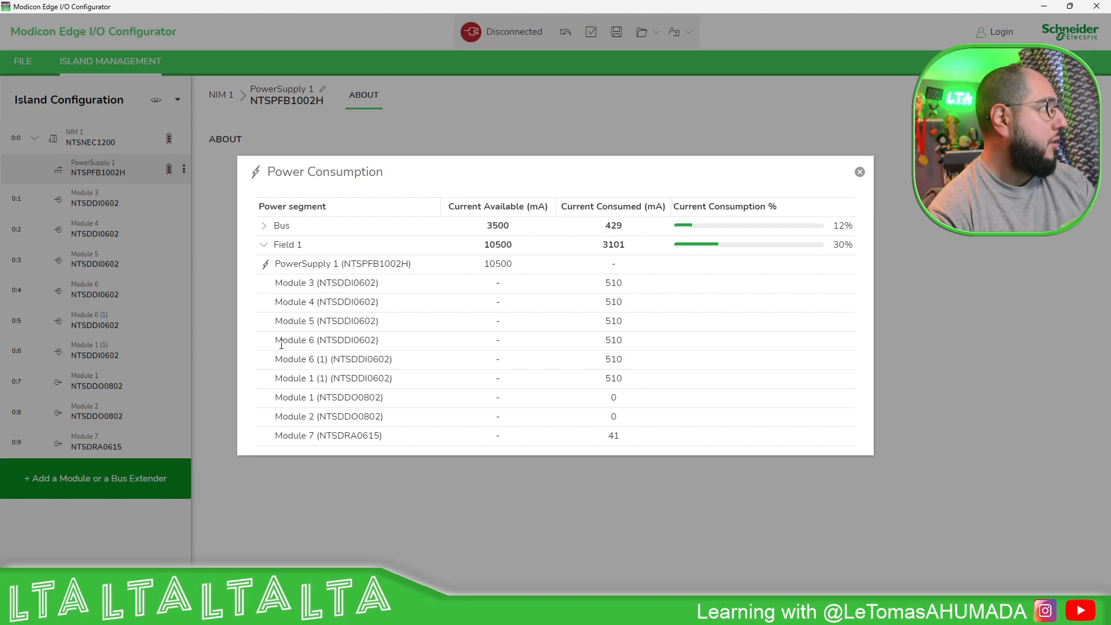
left_click(861, 173)
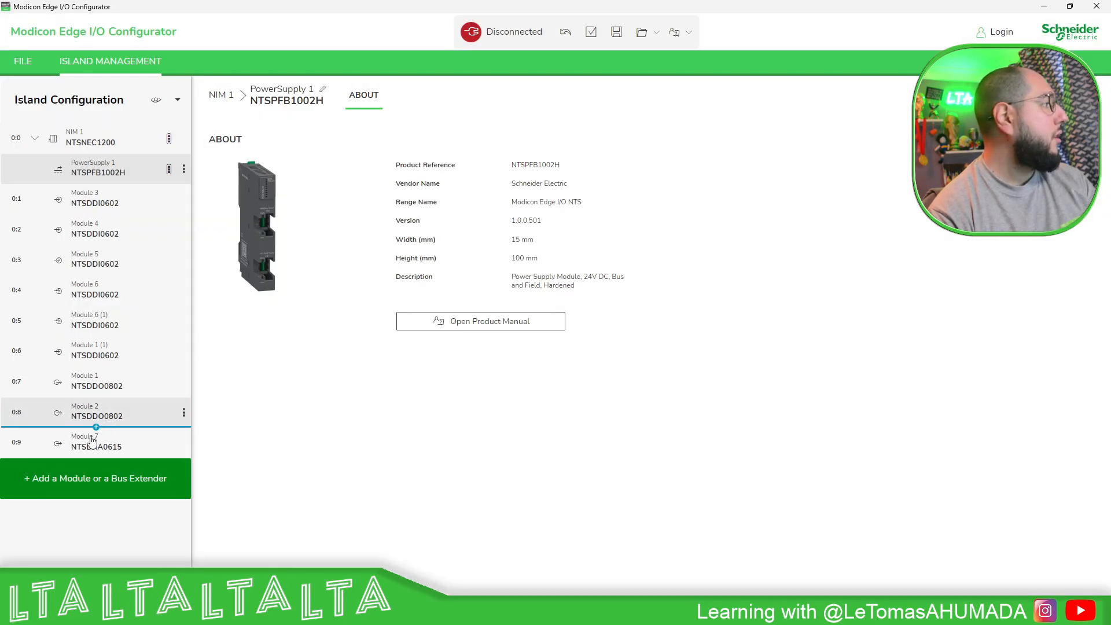
Step: Add another NTSDDI0602 discrete input module to NIM 1 from the module catalog
left_click(185, 169)
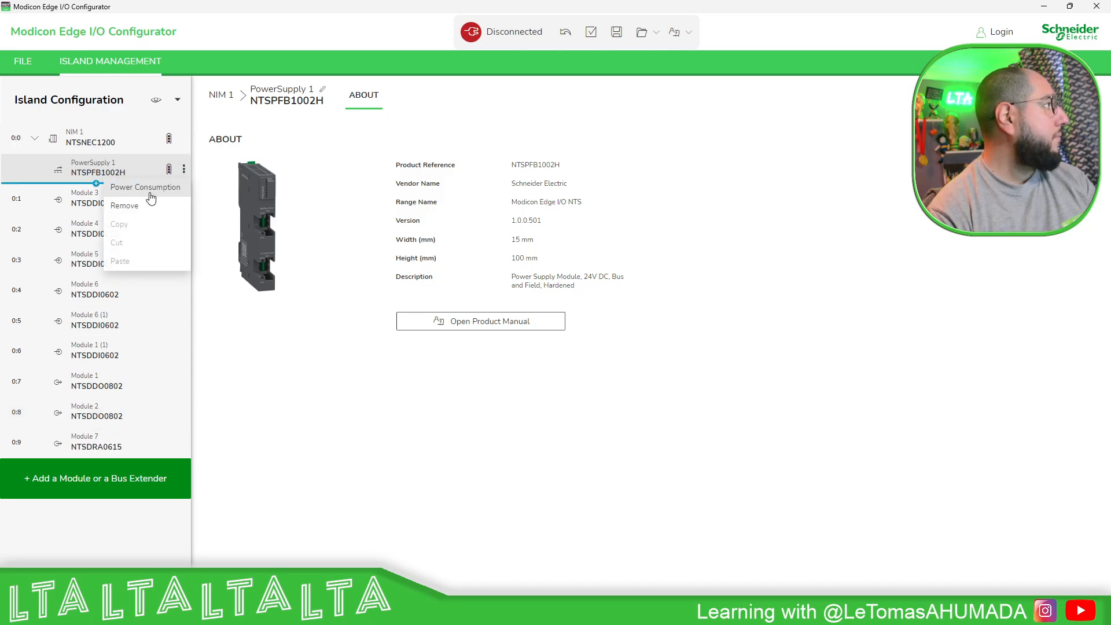
left_click(127, 478)
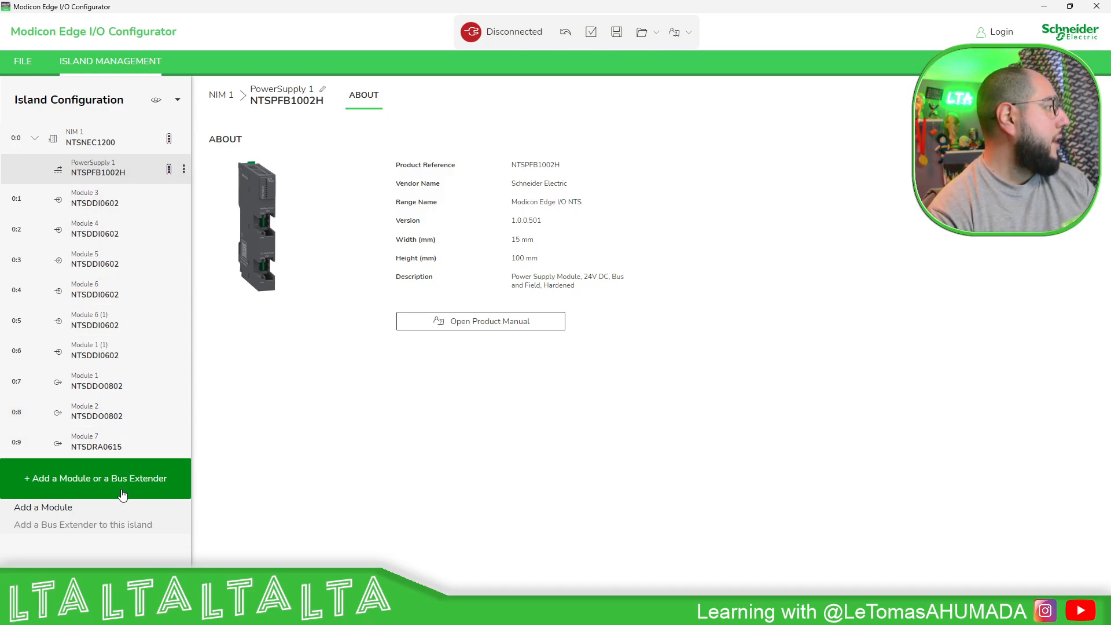
left_click(69, 507)
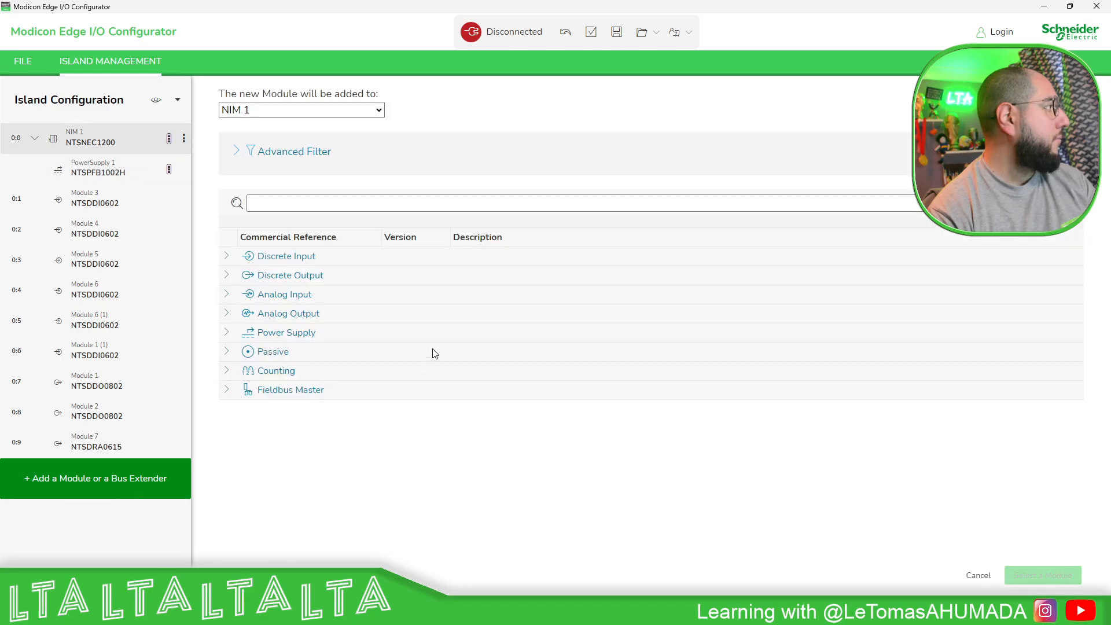
left_click(227, 256)
left_click(230, 276)
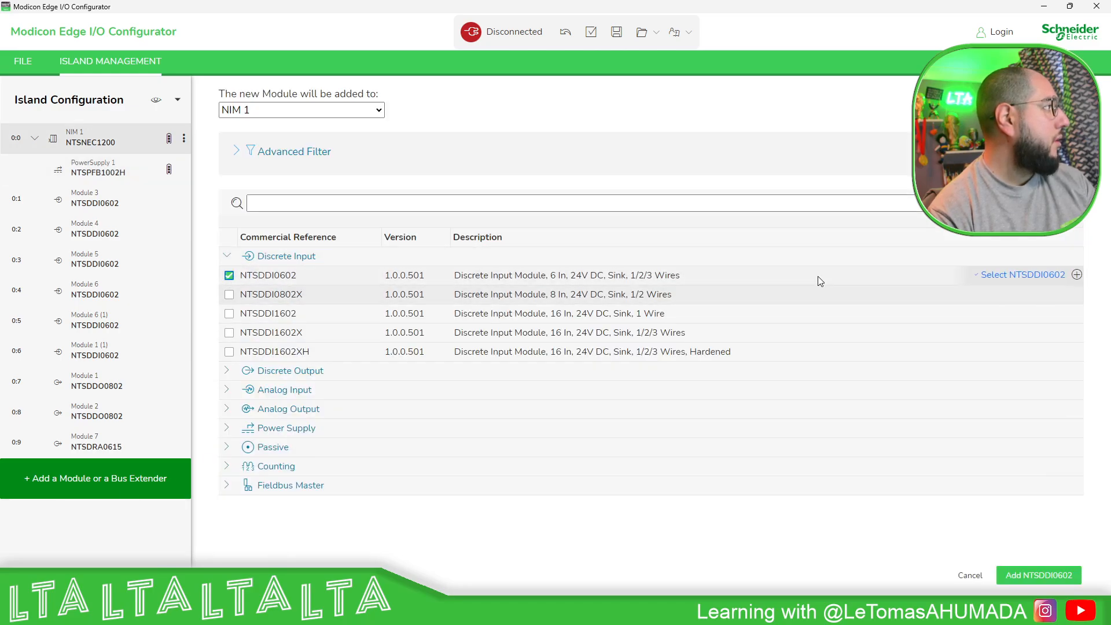
left_click(1043, 575)
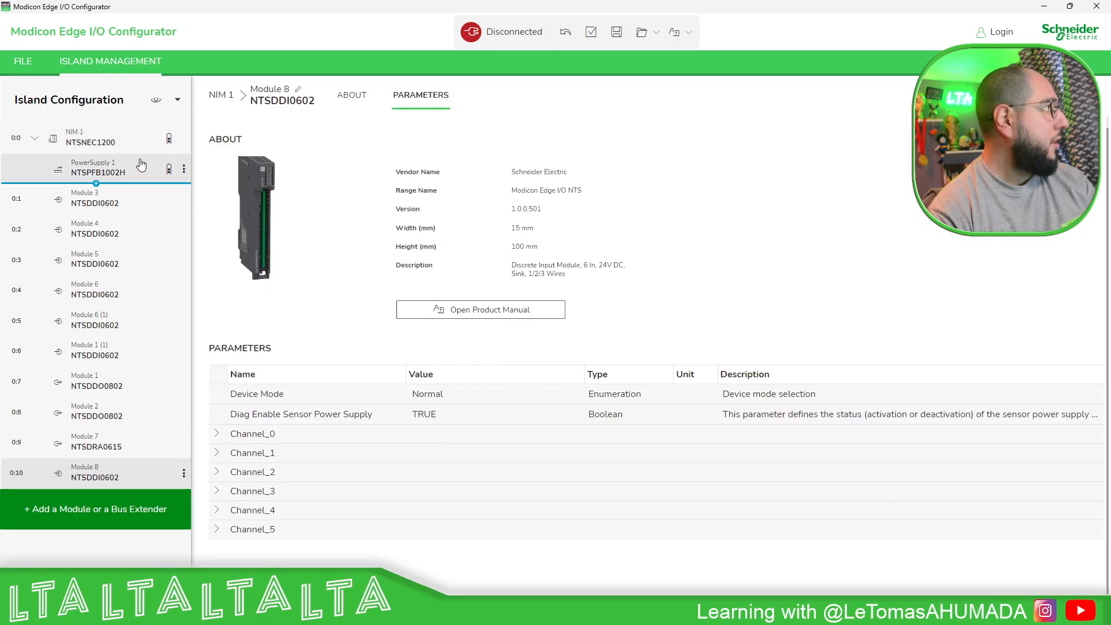
Step: Review PowerSupply 1's power consumption with both the Field 1 and Bus segments expanded per module, and close the overview
left_click(183, 169)
left_click(156, 184)
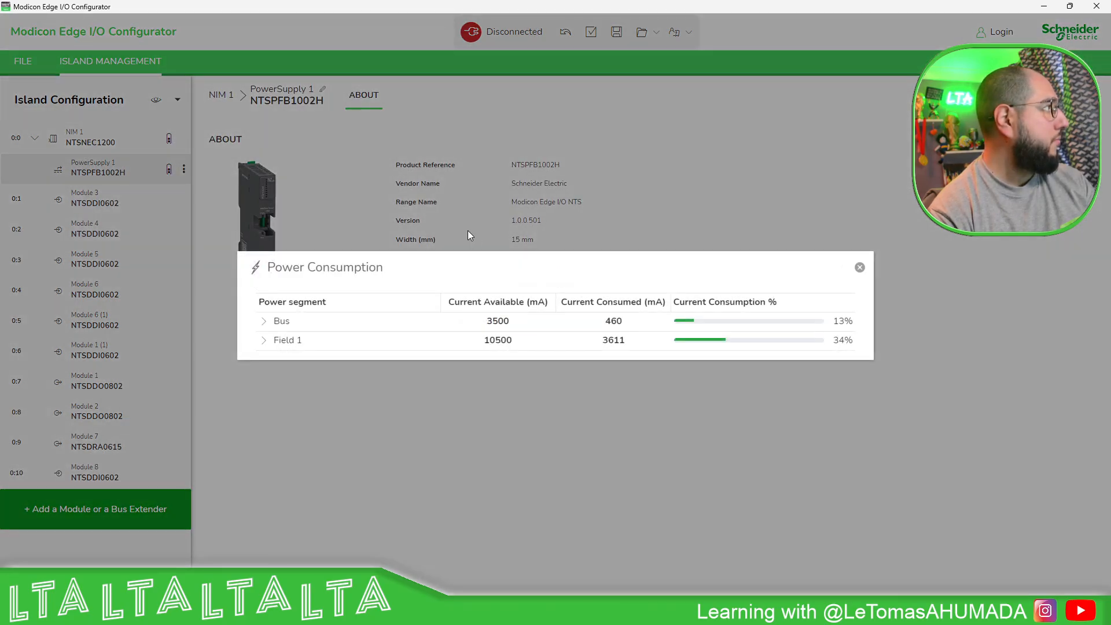
left_click(263, 342)
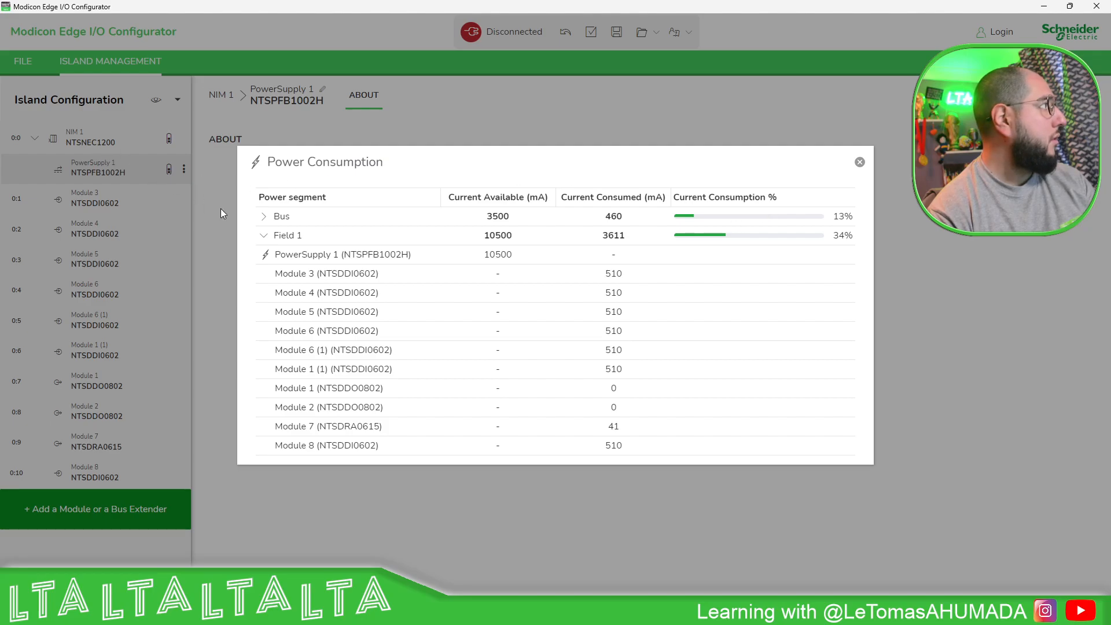
left_click(263, 216)
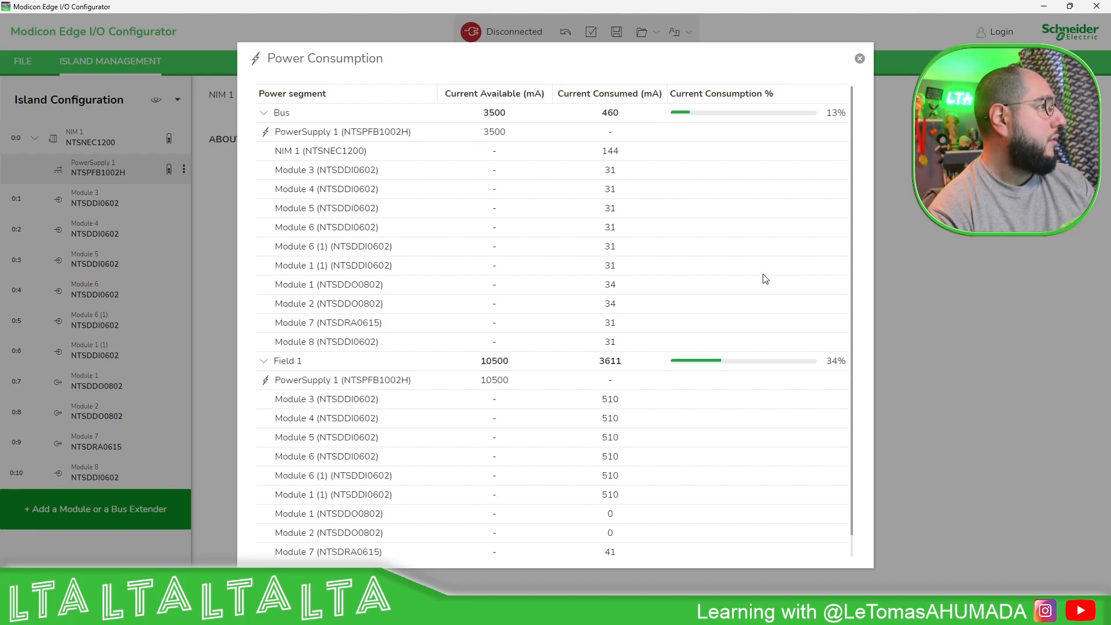
left_click(860, 59)
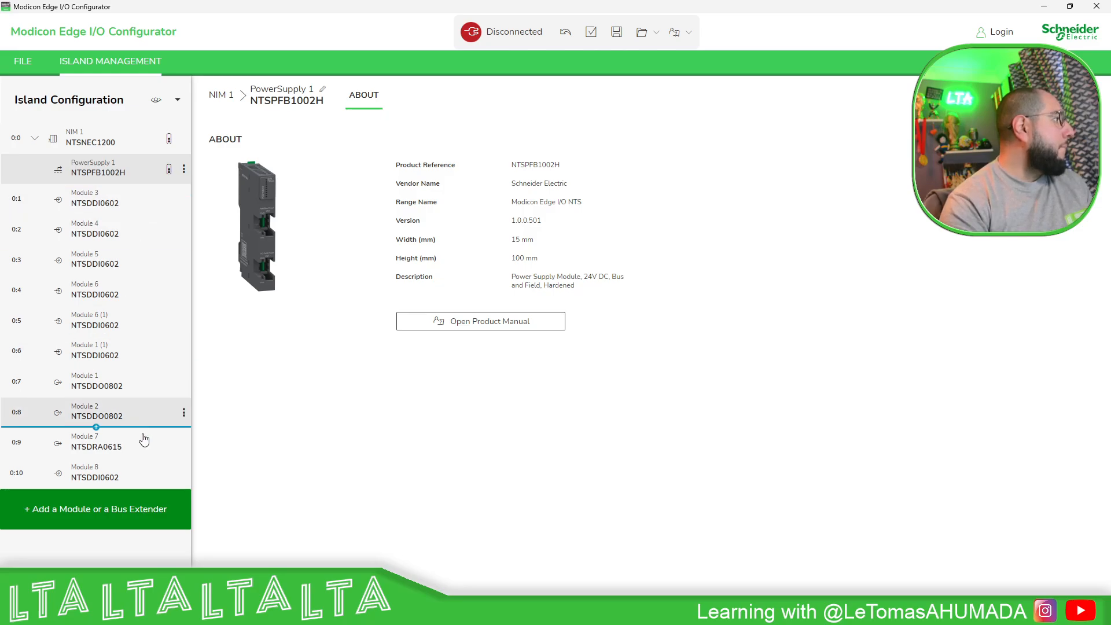
Step: Add an NTSPFD1002H field power supply to NIM 1 and move it directly below Module 6 (1)
left_click(184, 474)
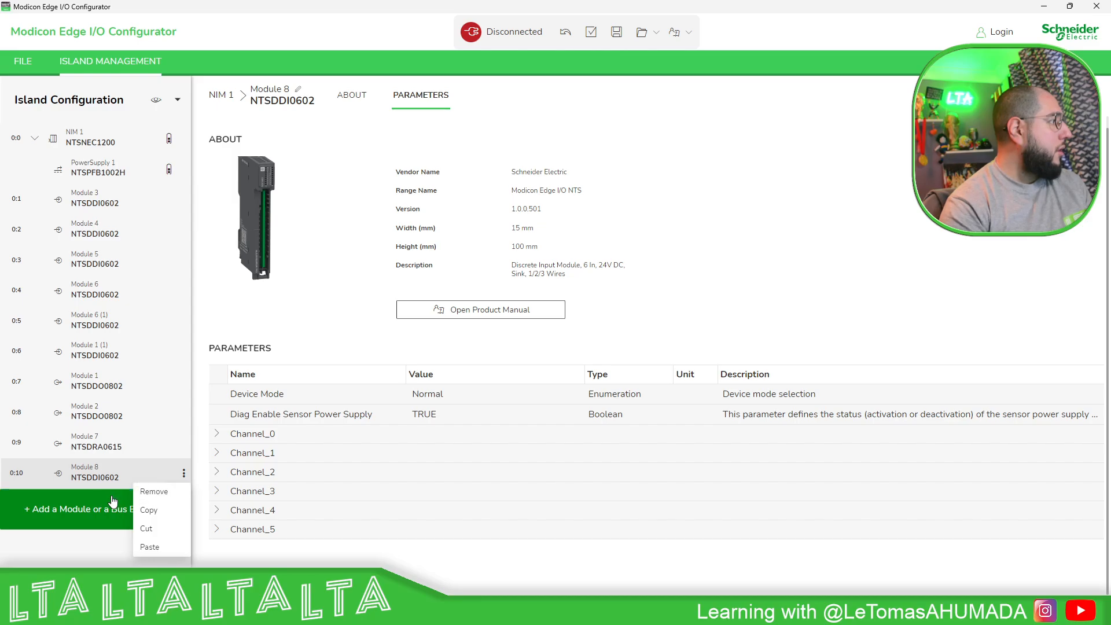
left_click(99, 508)
left_click(34, 535)
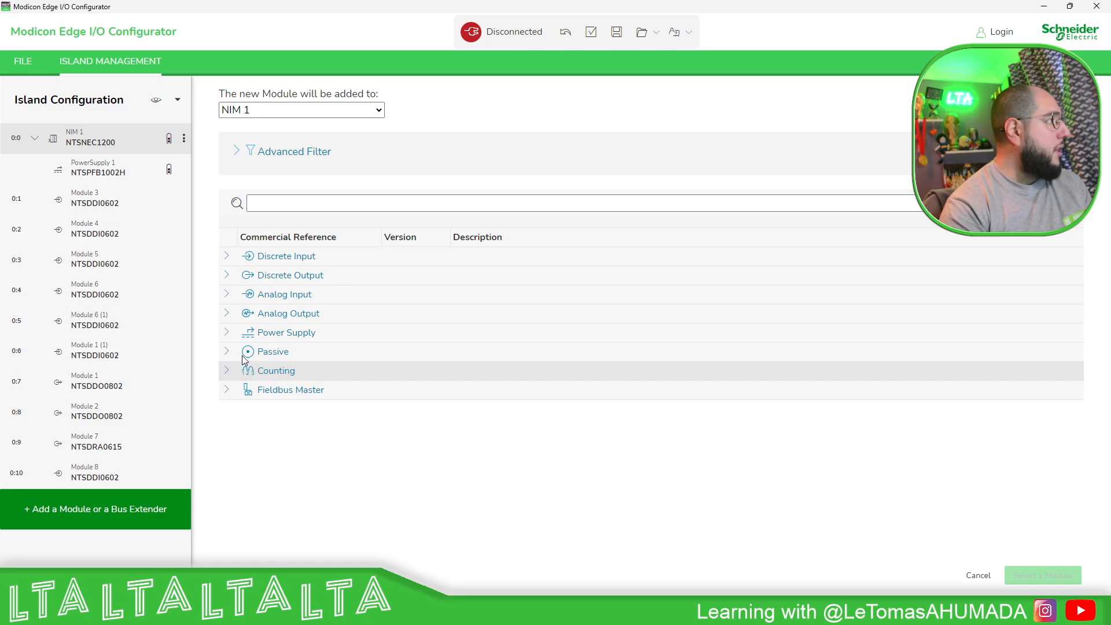
left_click(227, 331)
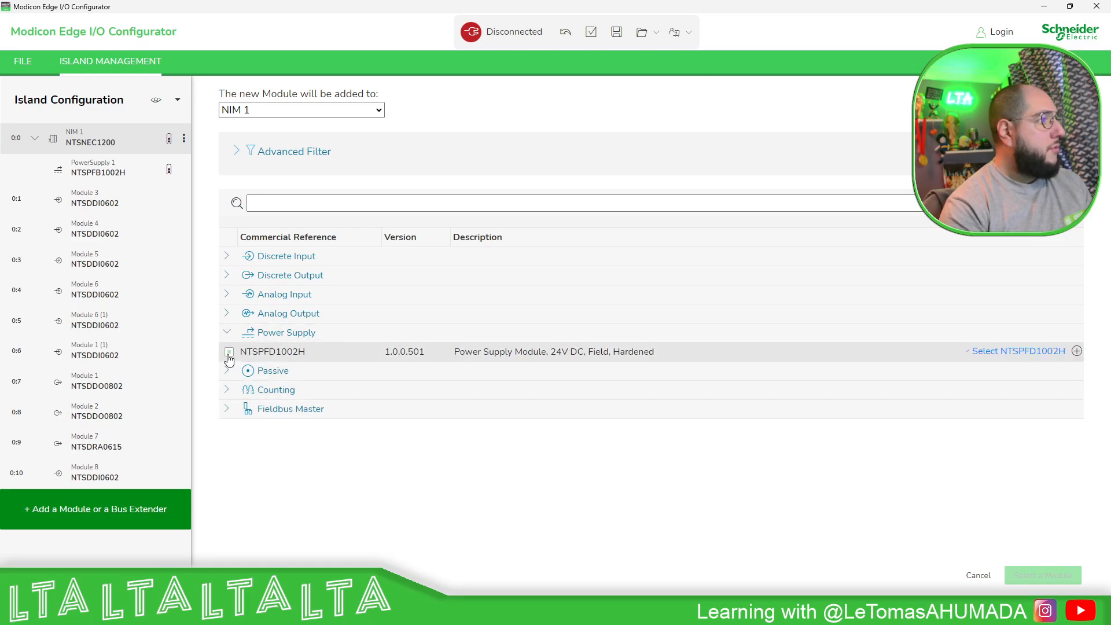
left_click(229, 353)
left_click(1039, 575)
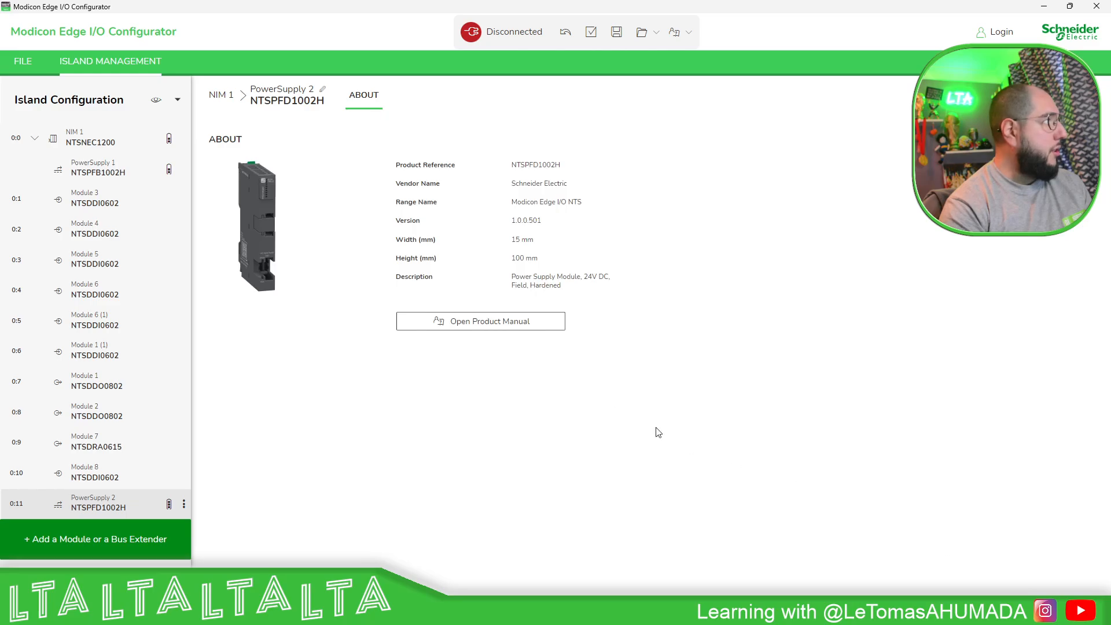
left_click_drag(125, 512, 120, 345)
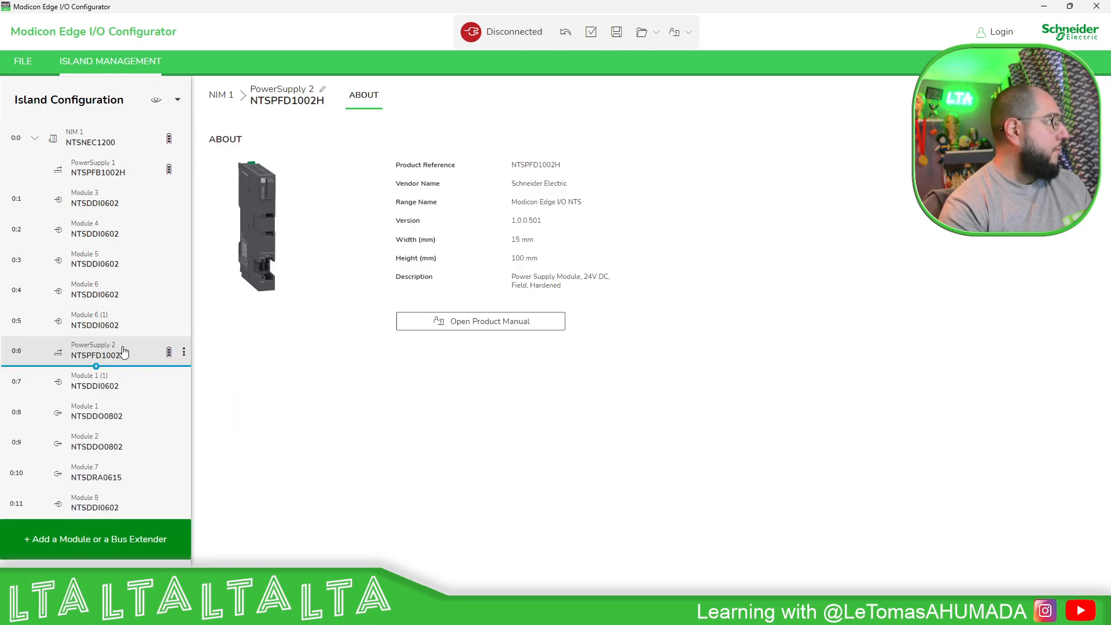
Step: Check PowerSupply 2's power consumption with the Field 2 segment expanded per module, and close the overview
left_click(183, 352)
left_click(151, 368)
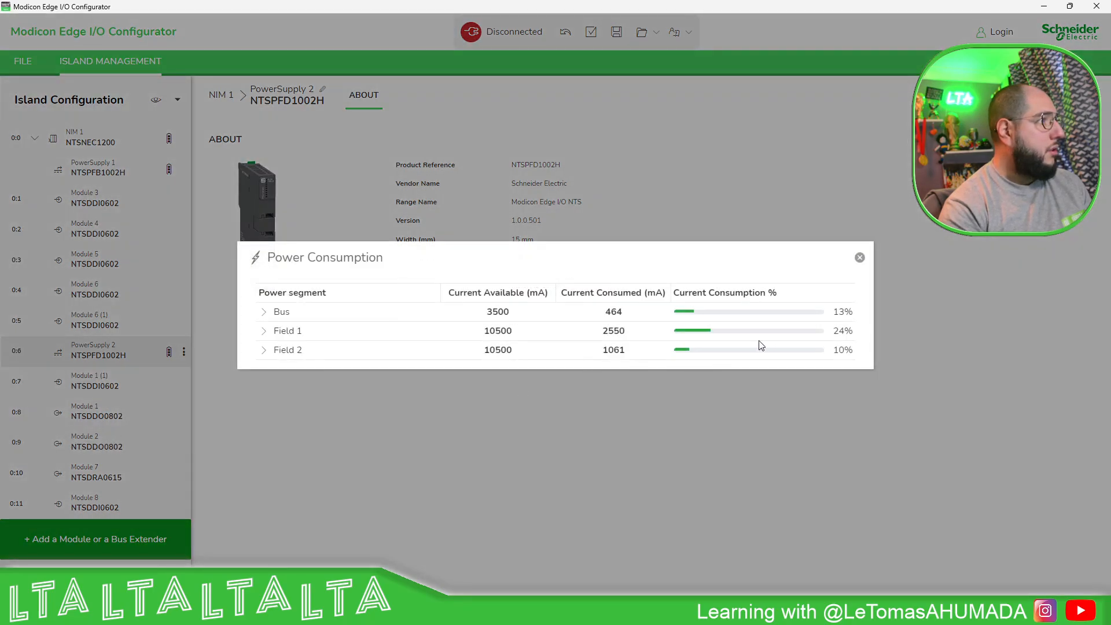
left_click(263, 351)
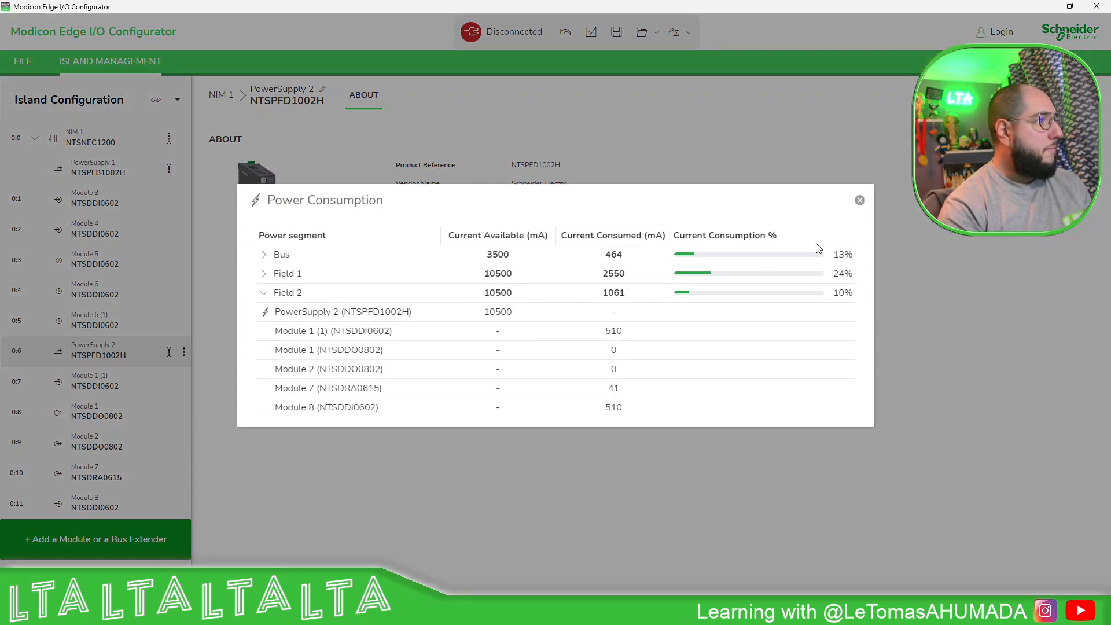
left_click(860, 201)
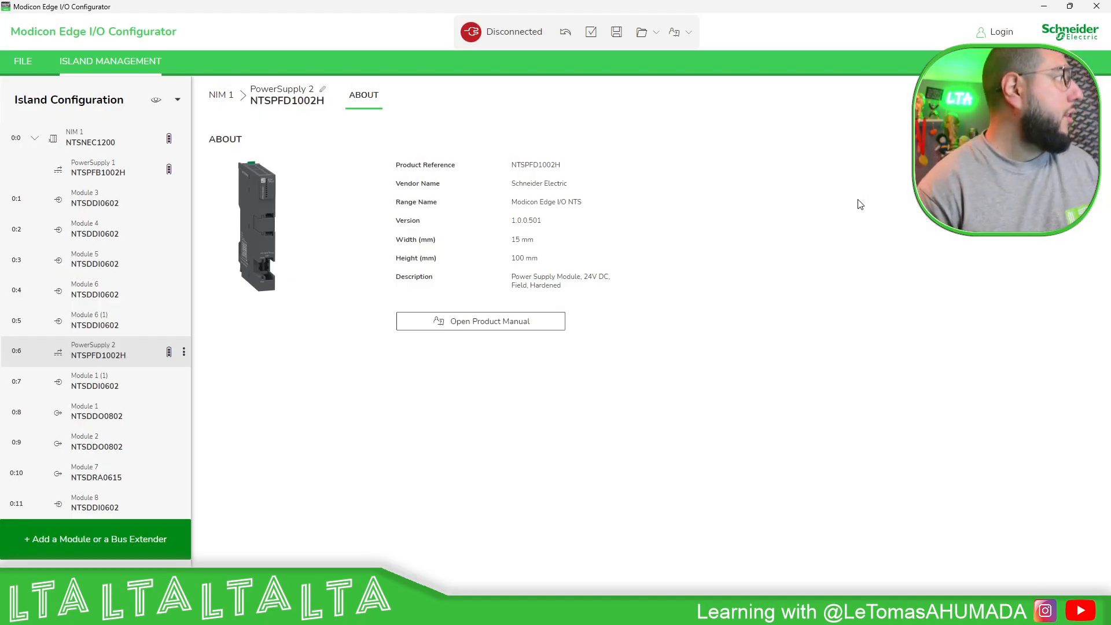
Step: Remove the NTSDDI0602 discrete input modules between PowerSupply 1 and PowerSupply 2: Module 3, 4, 5, 6 and 6 (1)
left_click(183, 169)
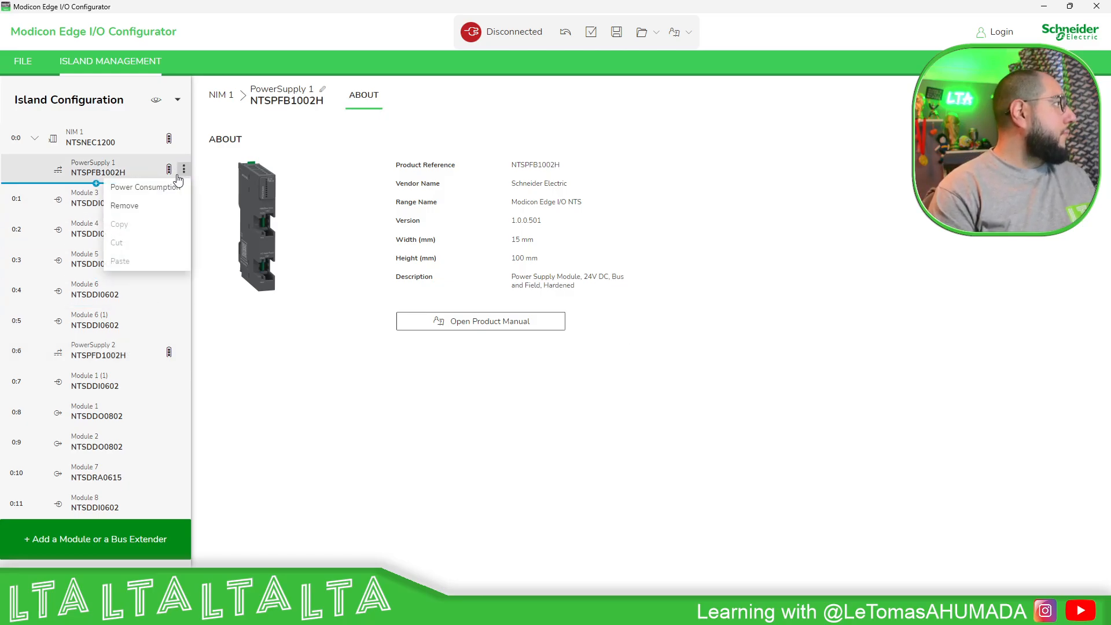
left_click(76, 204)
left_click(183, 199)
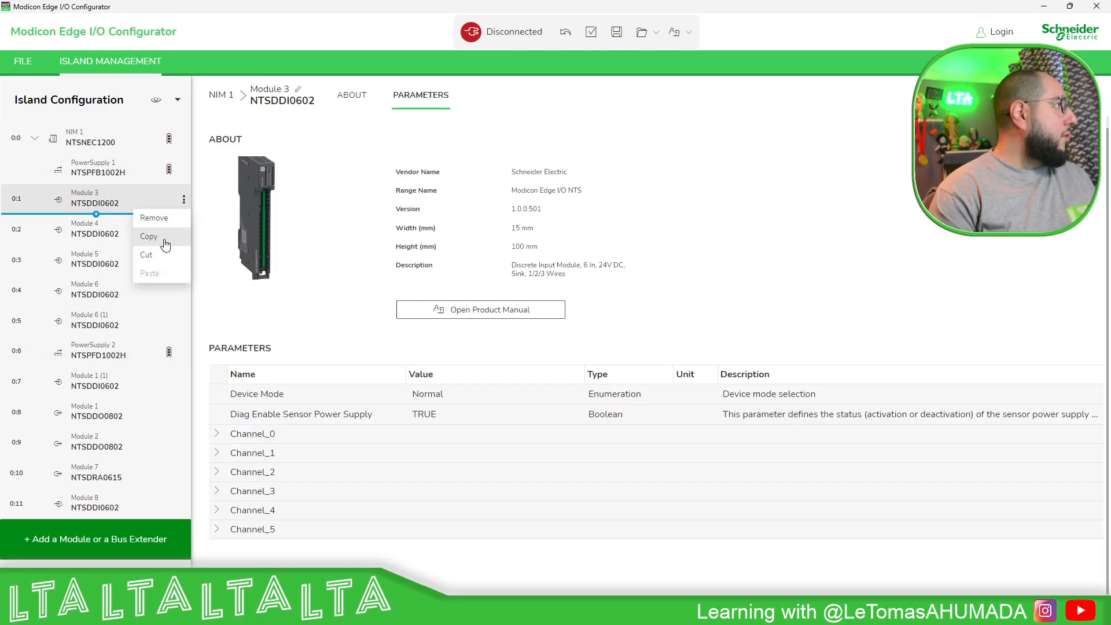
left_click(165, 224)
left_click(184, 199)
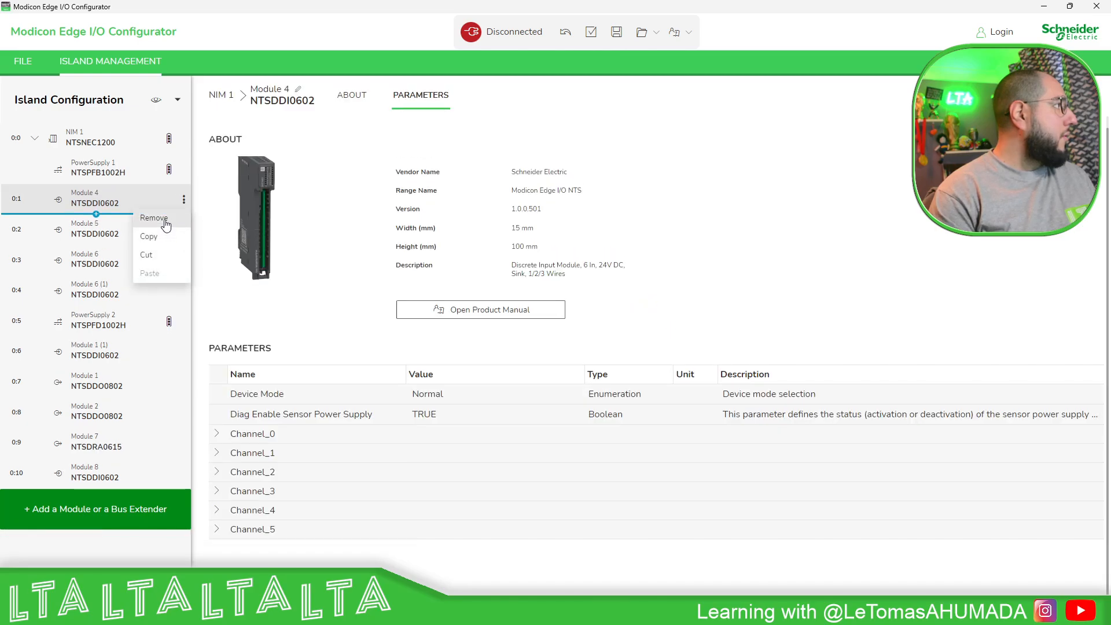
left_click(164, 221)
left_click(184, 199)
left_click(164, 221)
left_click(184, 199)
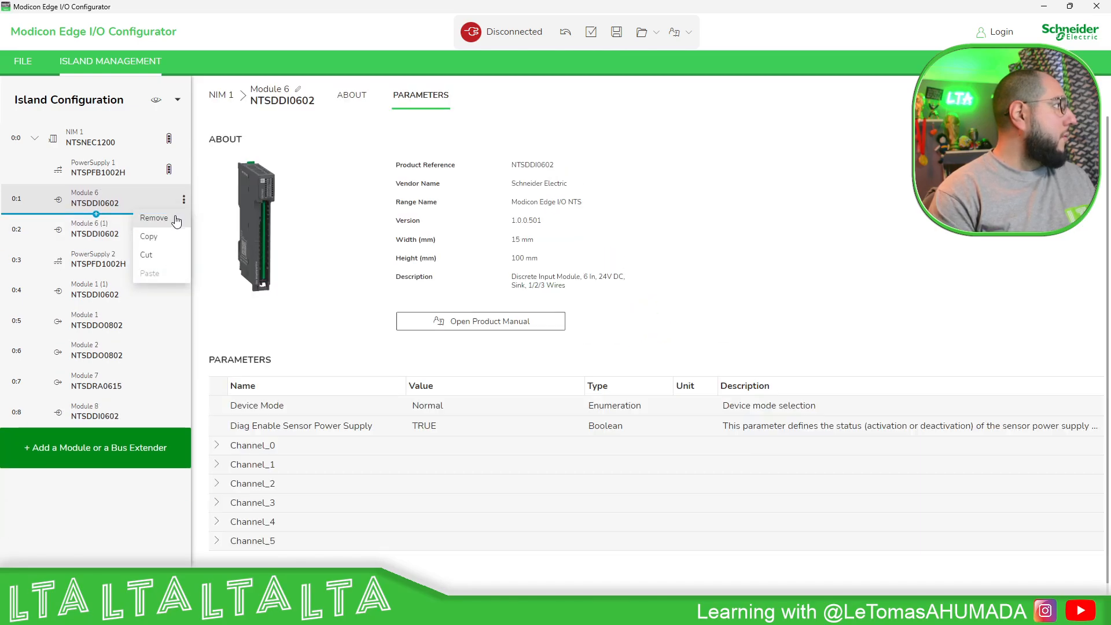
left_click(164, 220)
left_click(183, 200)
left_click(168, 221)
Step: Remove PowerSupply 2 and the NTSDDI0602 discrete input Module 1 (1) from NIM 1
left_click(184, 201)
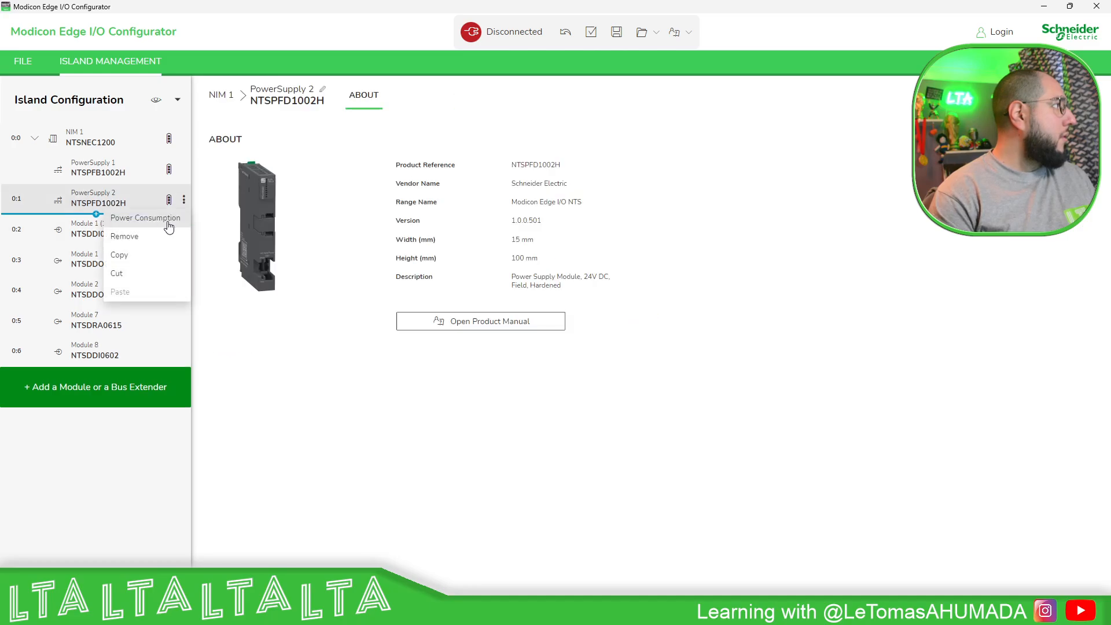
left_click_drag(164, 230, 148, 234)
left_click(184, 200)
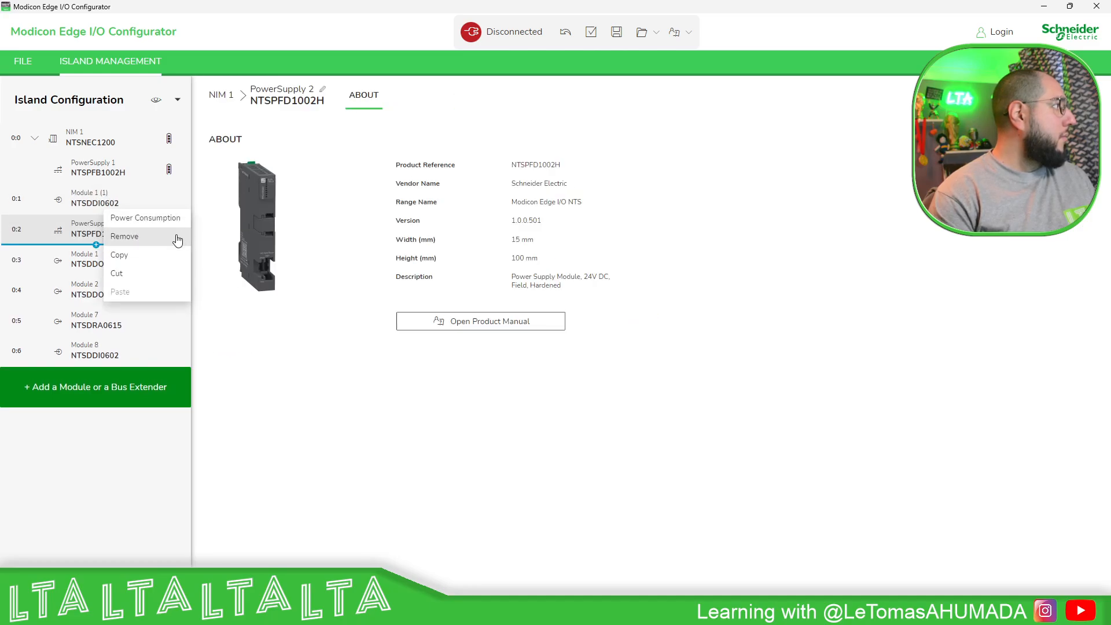
left_click(178, 236)
left_click(183, 201)
left_click(167, 220)
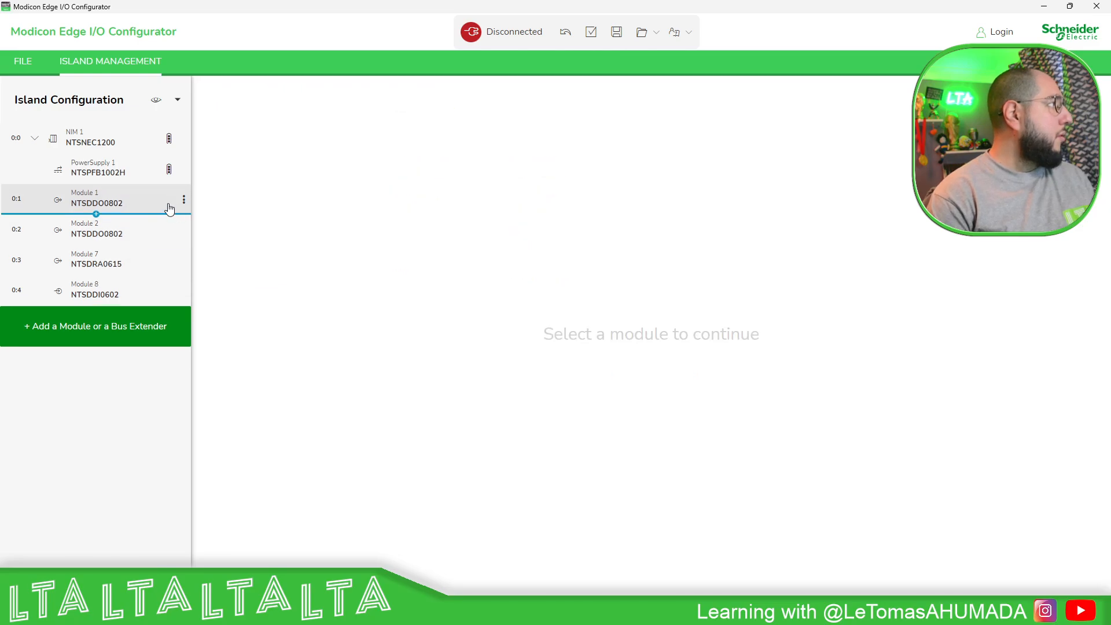
Step: Remove the remaining I/O modules, Module 1, Module 2, Module 7 and Module 8, keeping only NIM 1 and PowerSupply 1
left_click(166, 200)
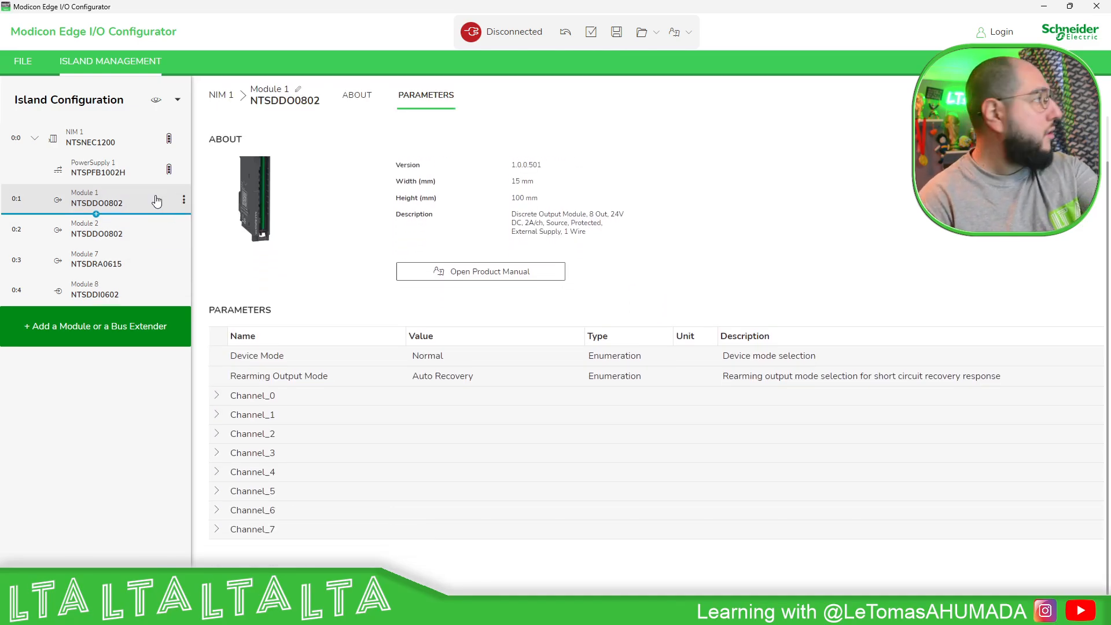
left_click(183, 201)
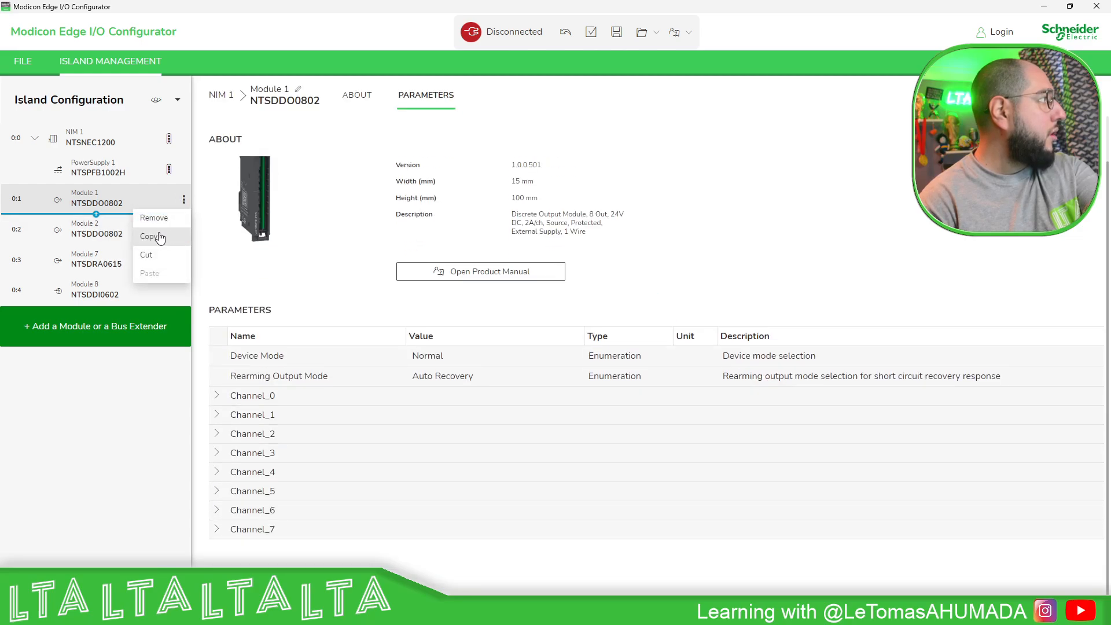
left_click(154, 217)
left_click(183, 200)
left_click(154, 218)
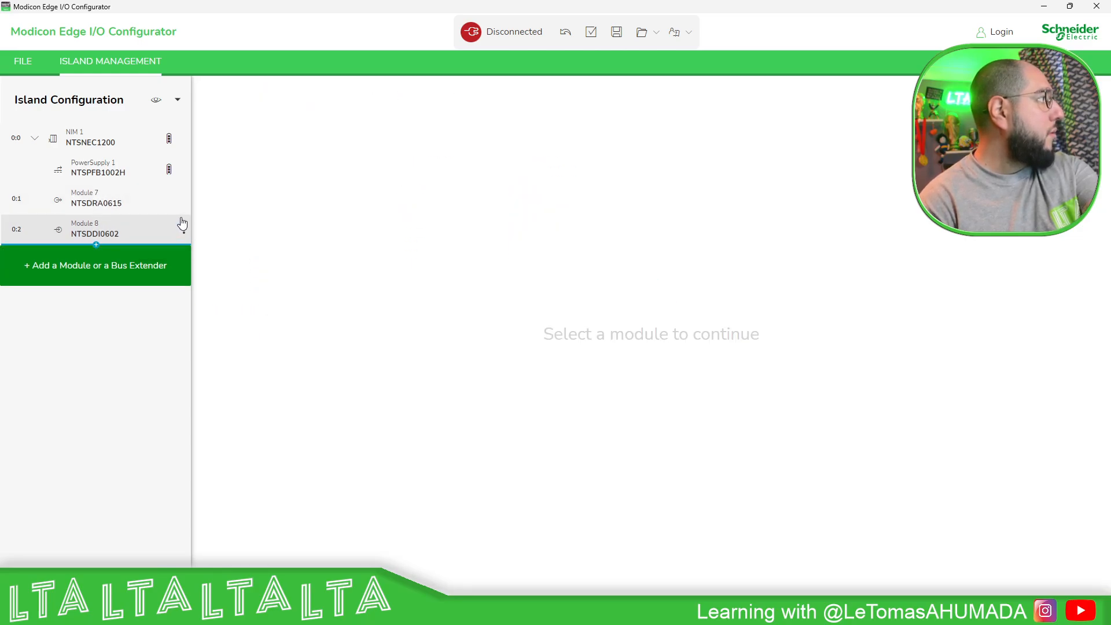
left_click(184, 200)
left_click(154, 218)
left_click(183, 201)
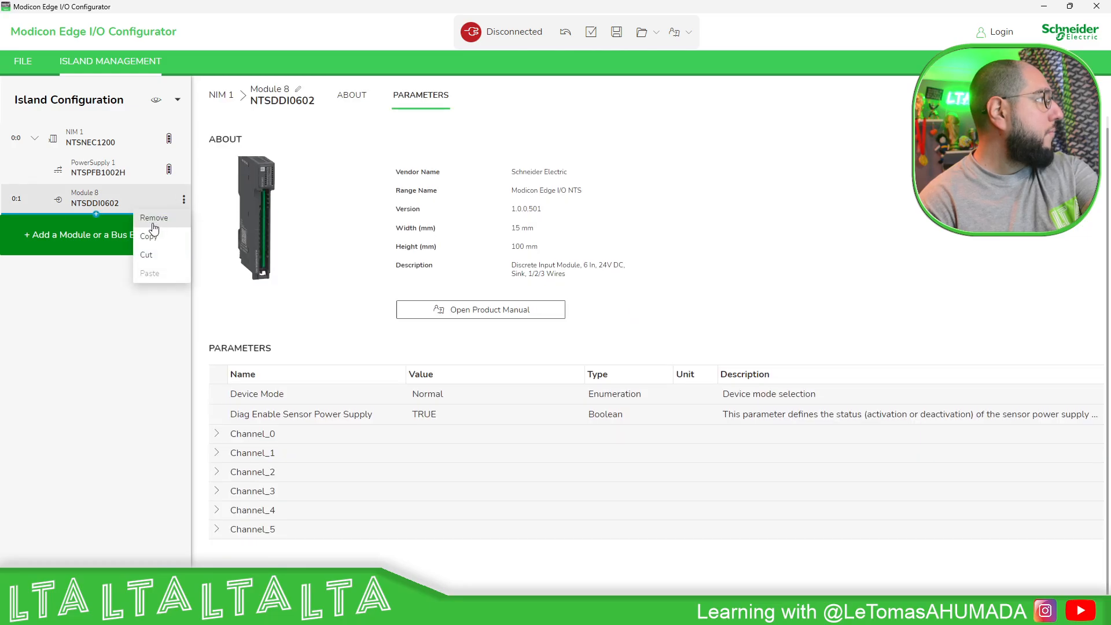
left_click(154, 219)
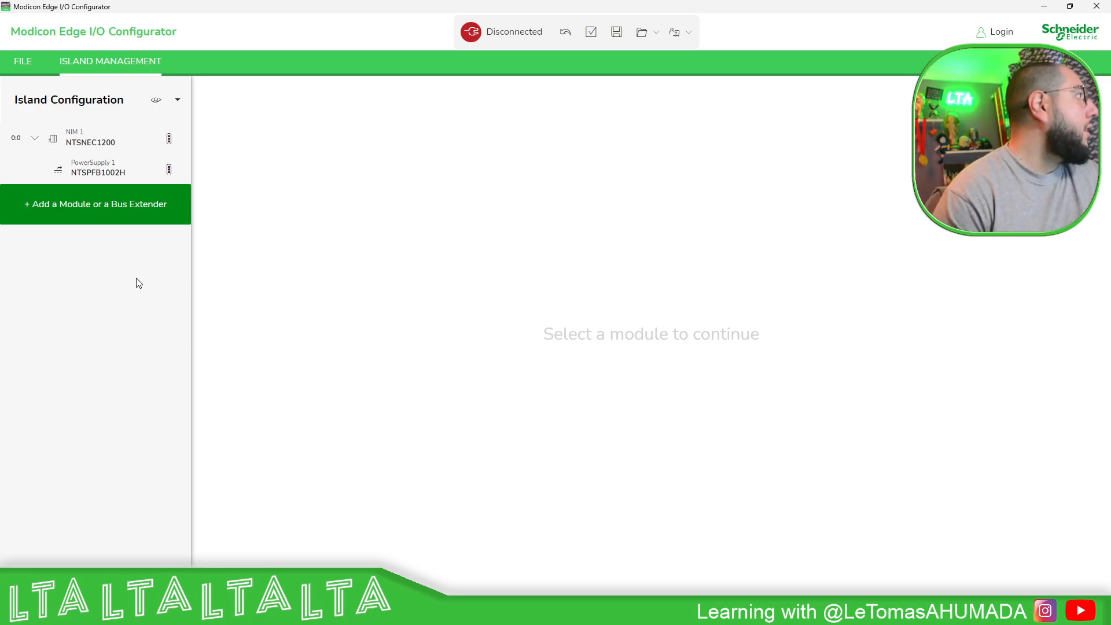
Step: Add an NTSDDI1602X 16-input discrete module from the Discrete Input category to NIM 1
left_click(72, 212)
left_click(51, 233)
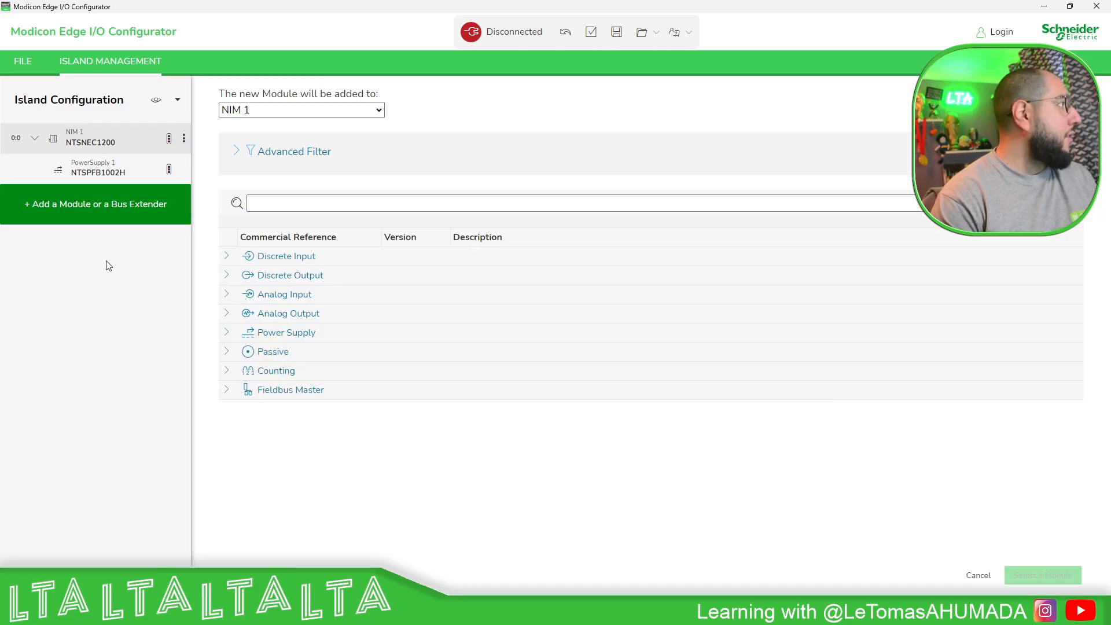
left_click(229, 262)
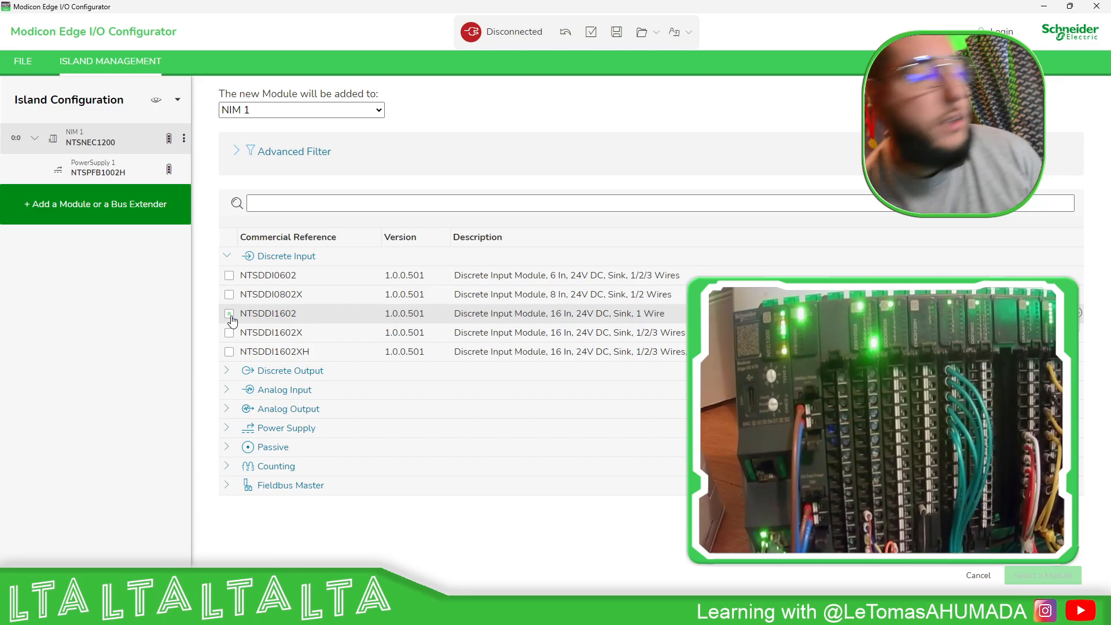
left_click(229, 333)
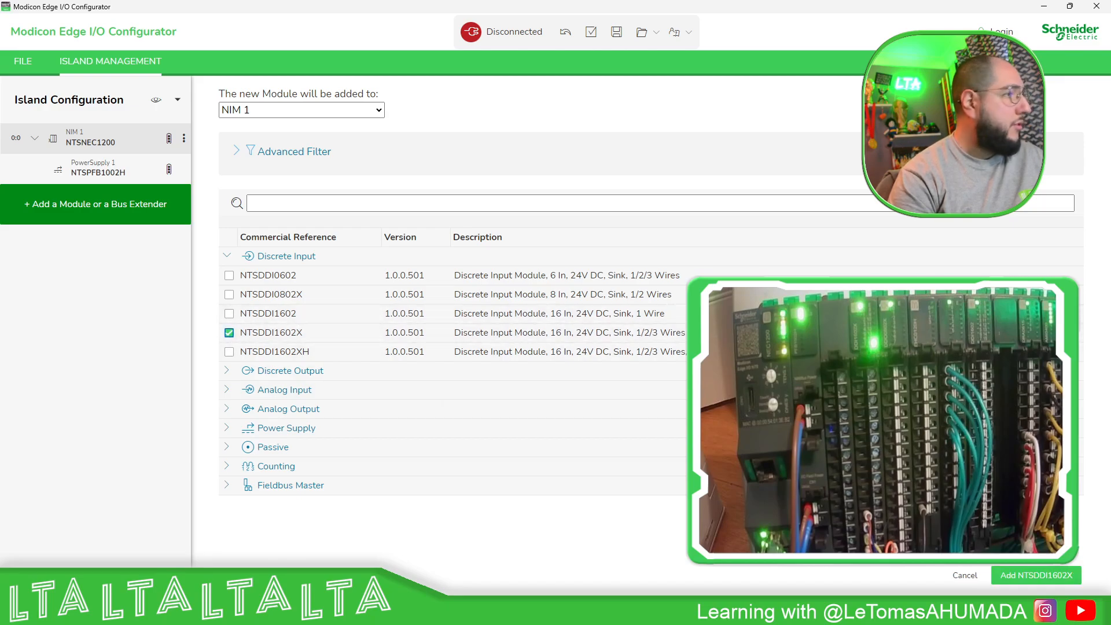
left_click(1031, 574)
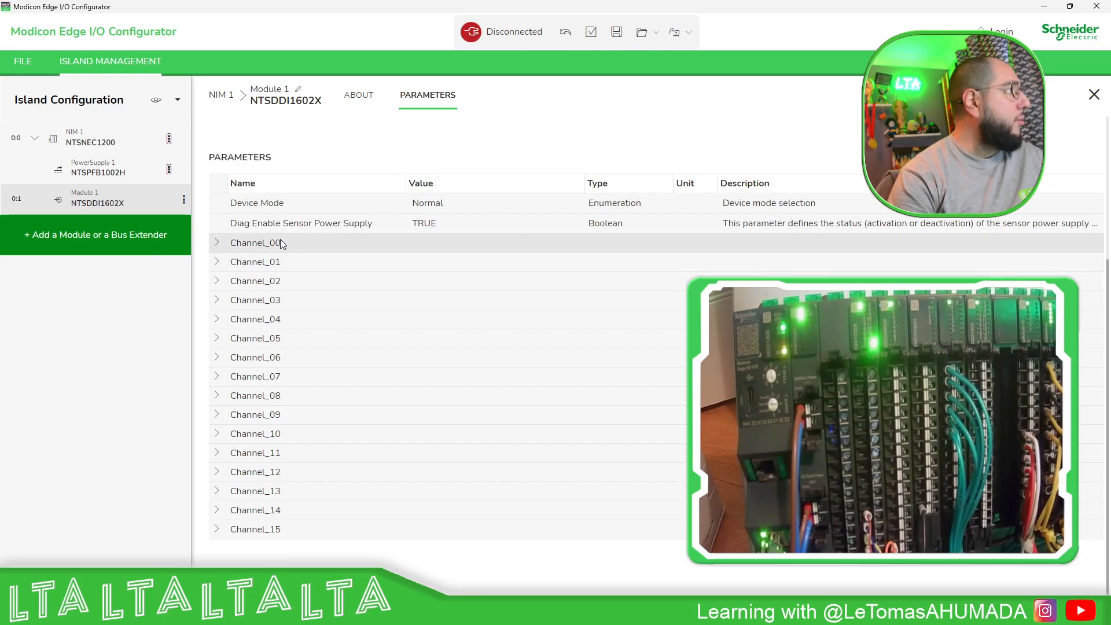
Step: Add an NTSAMI0210 isolated analog input module from the Analog Input category to NIM 1
left_click(39, 240)
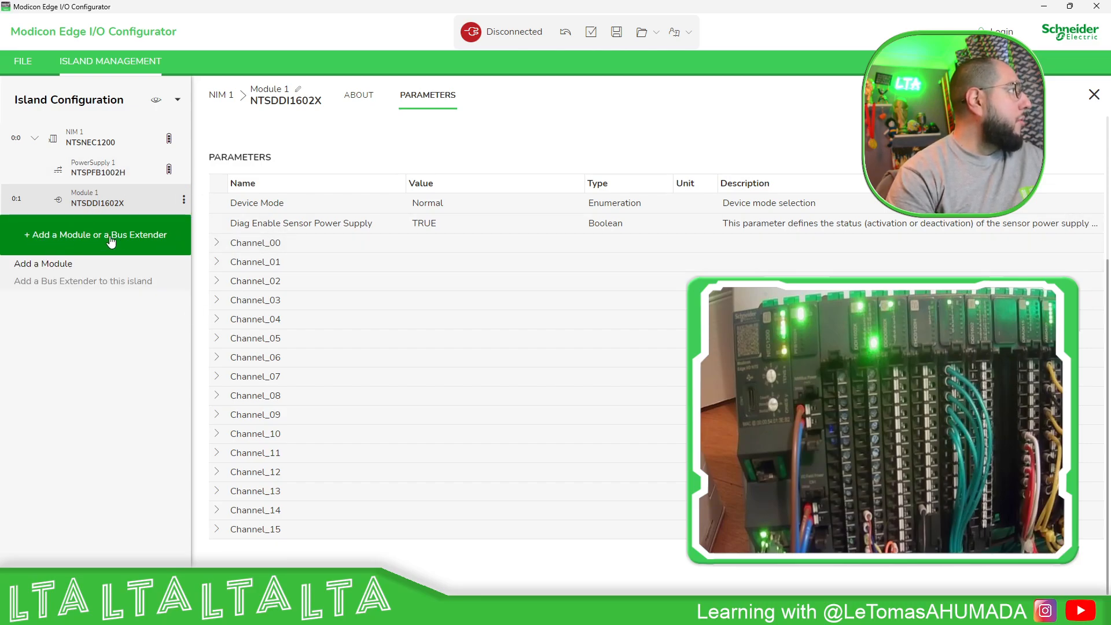
left_click(50, 265)
left_click(244, 297)
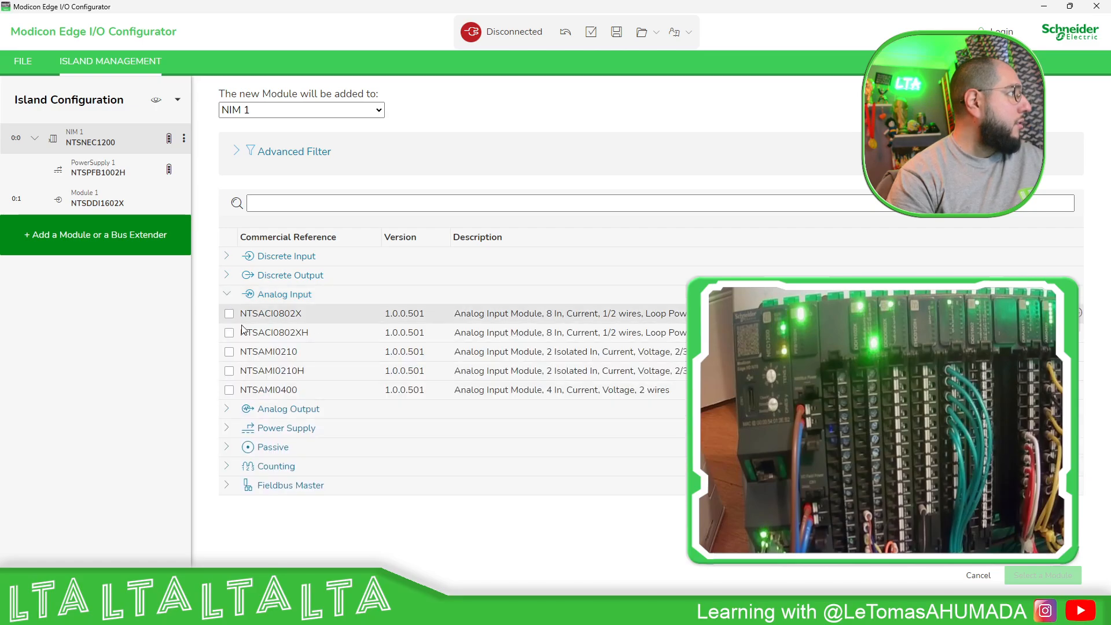
left_click(229, 351)
left_click(1046, 573)
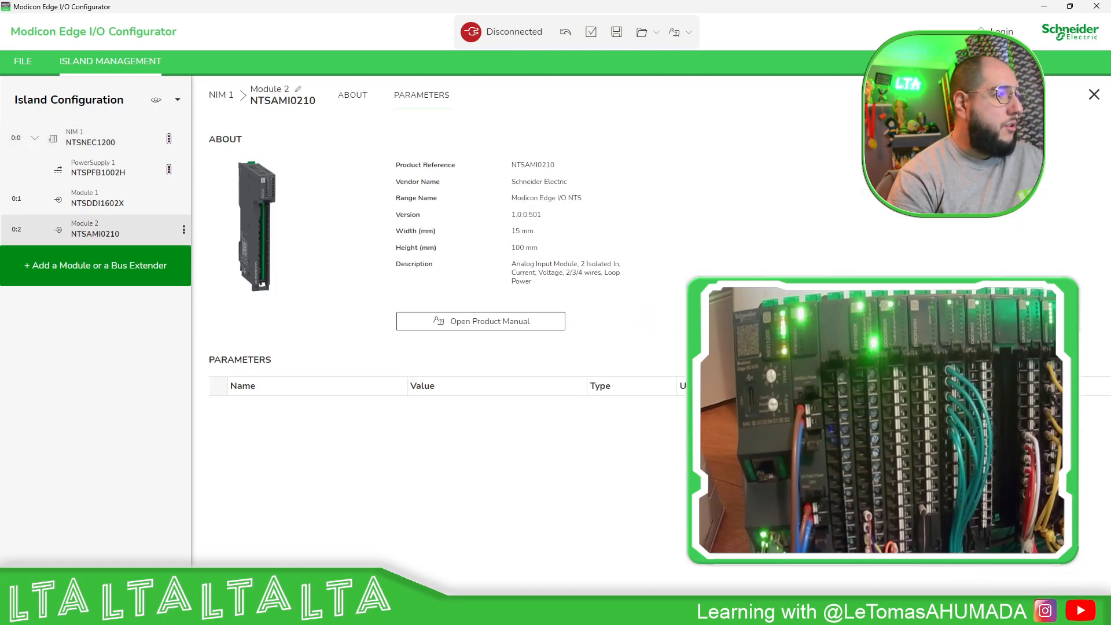
Step: Examine the NTSAMI0210 module's Channel_0 parameters, including the options available for Range Mode
left_click(220, 428)
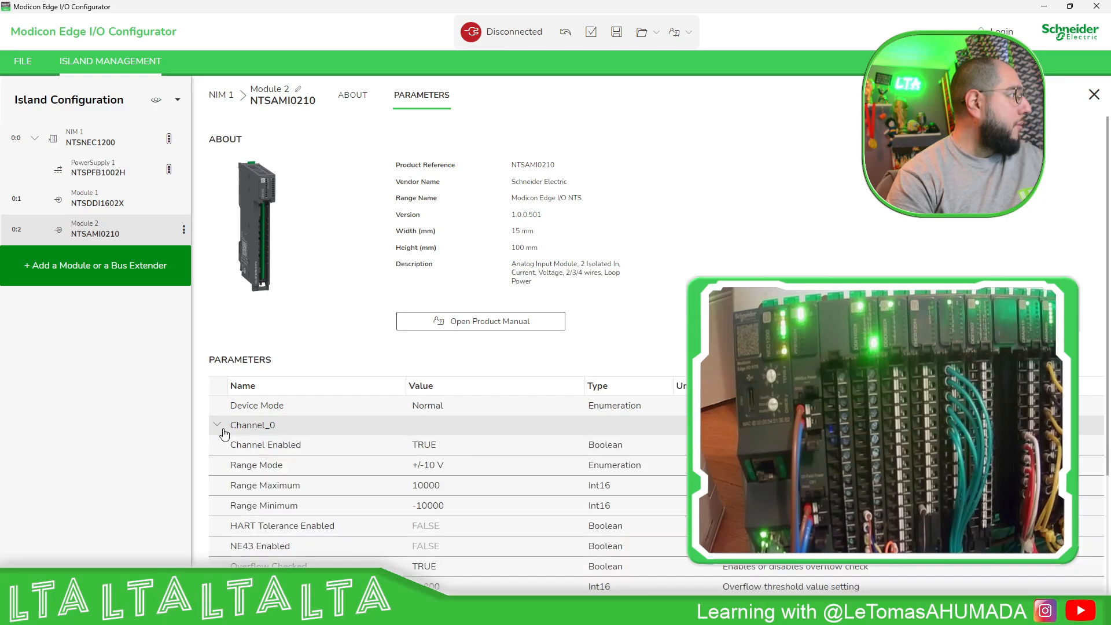
scroll(424, 426, "down", 2)
scroll(433, 334, "down", 1)
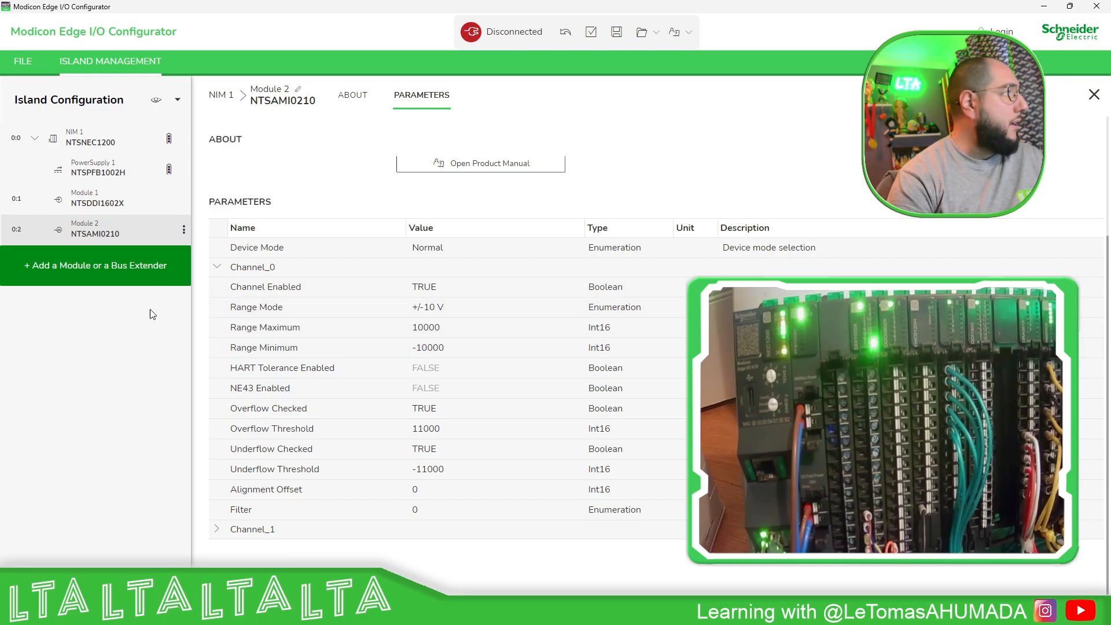
left_click(443, 308)
left_click(448, 312)
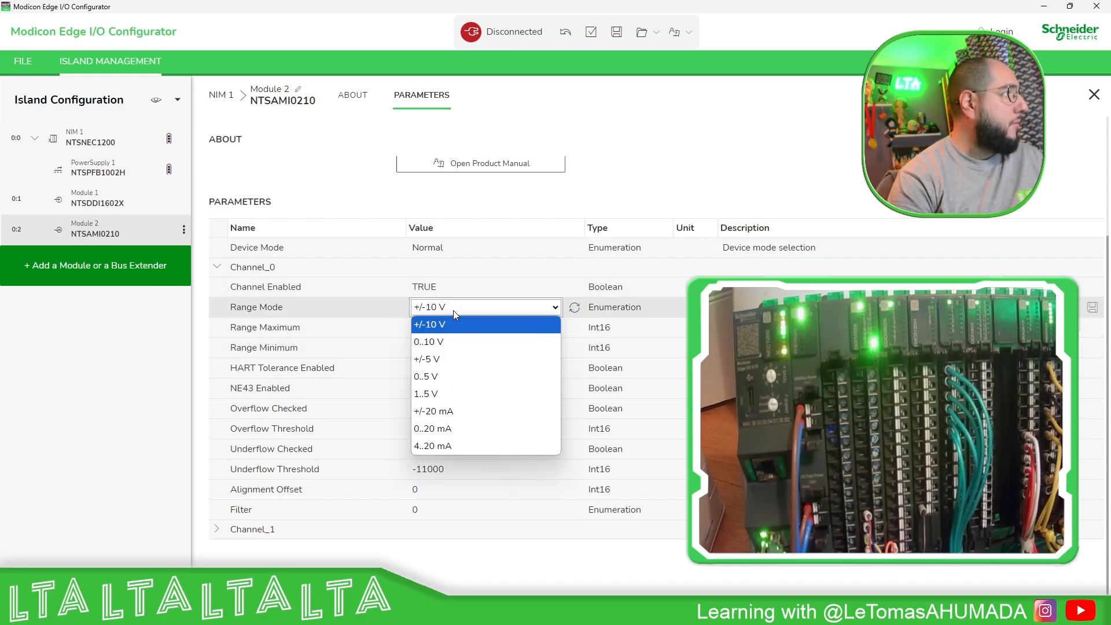
left_click(450, 312)
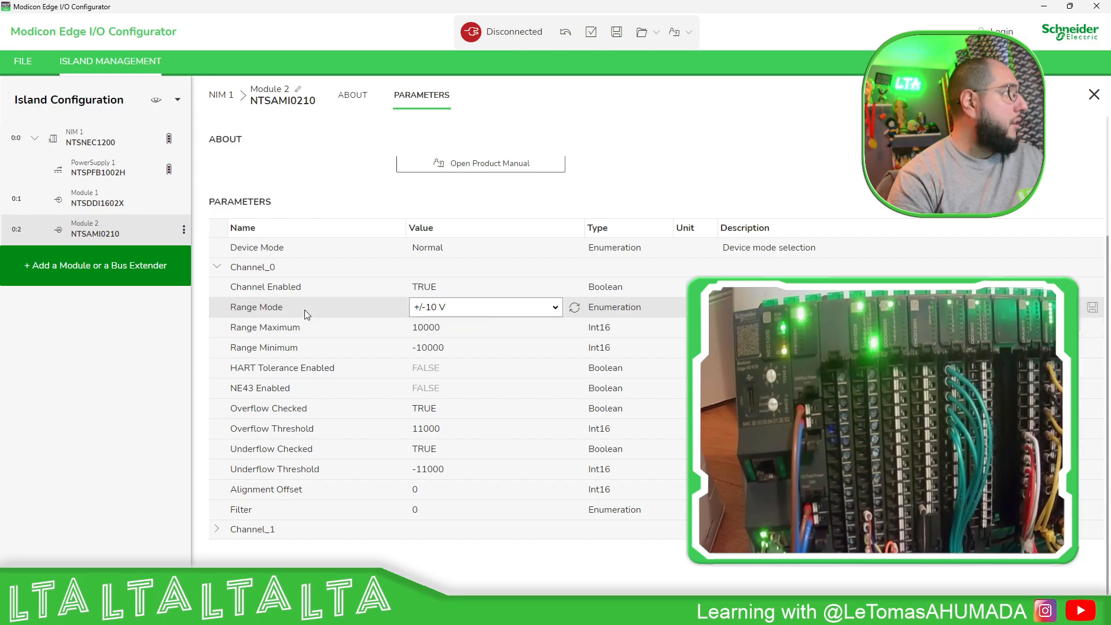
Step: Add an NTSFIO0400 IO-Link master from the Fieldbus Master category to NIM 1 and open its empty Channel 0
left_click(96, 268)
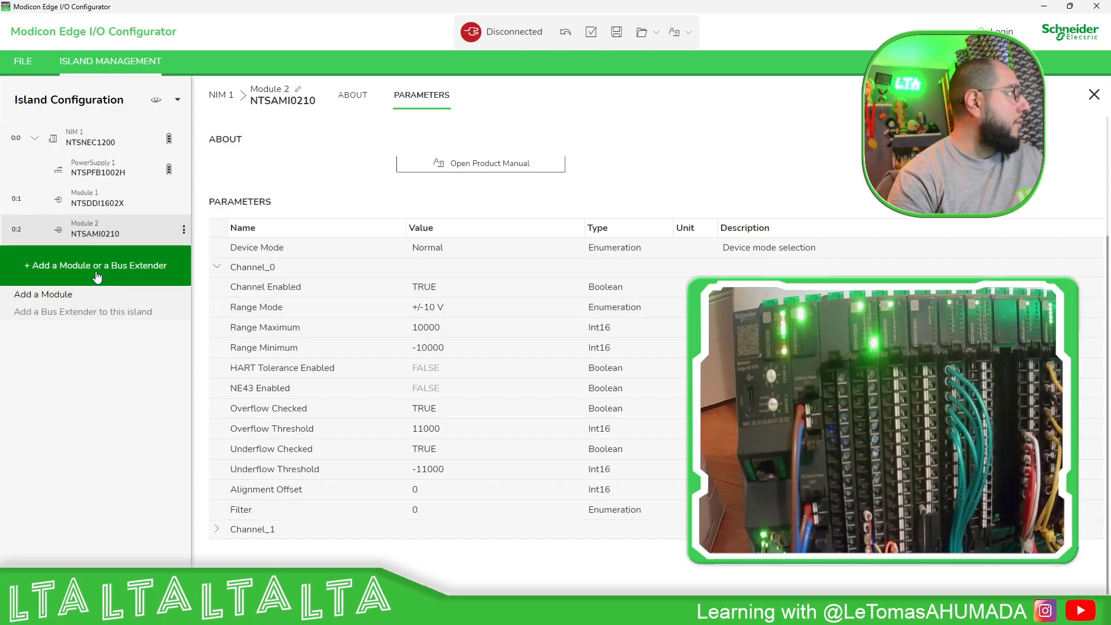
left_click(64, 299)
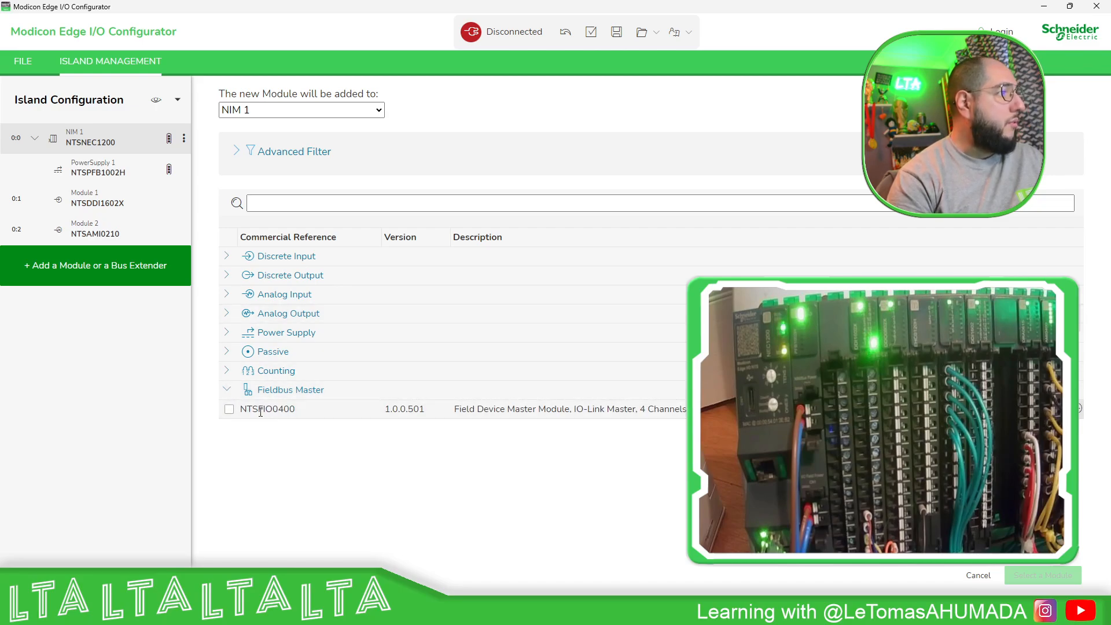
left_click(229, 409)
left_click(1030, 576)
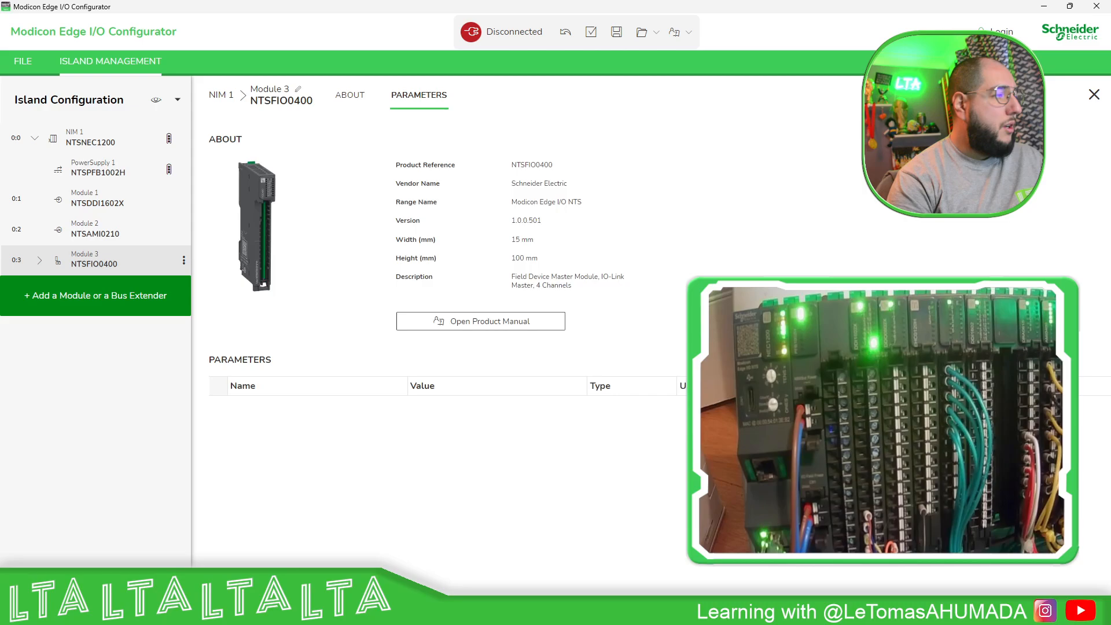
left_click(40, 264)
left_click(99, 296)
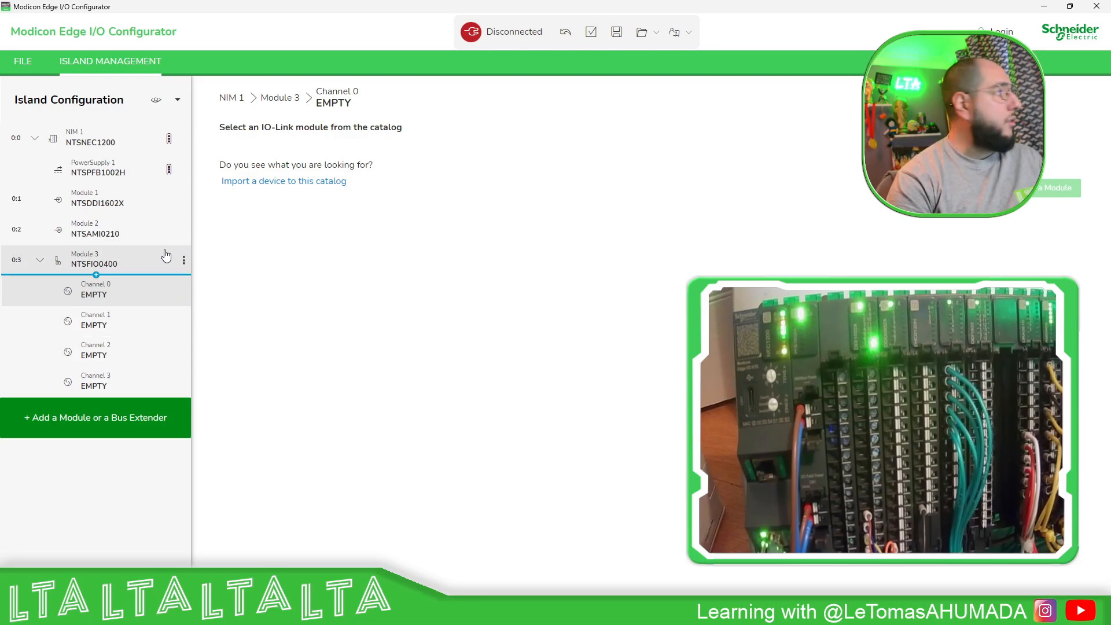
Step: Remove the NTSFIO0400 IO-Link master and the NTSAMI0210 analog input module from the island
left_click(185, 261)
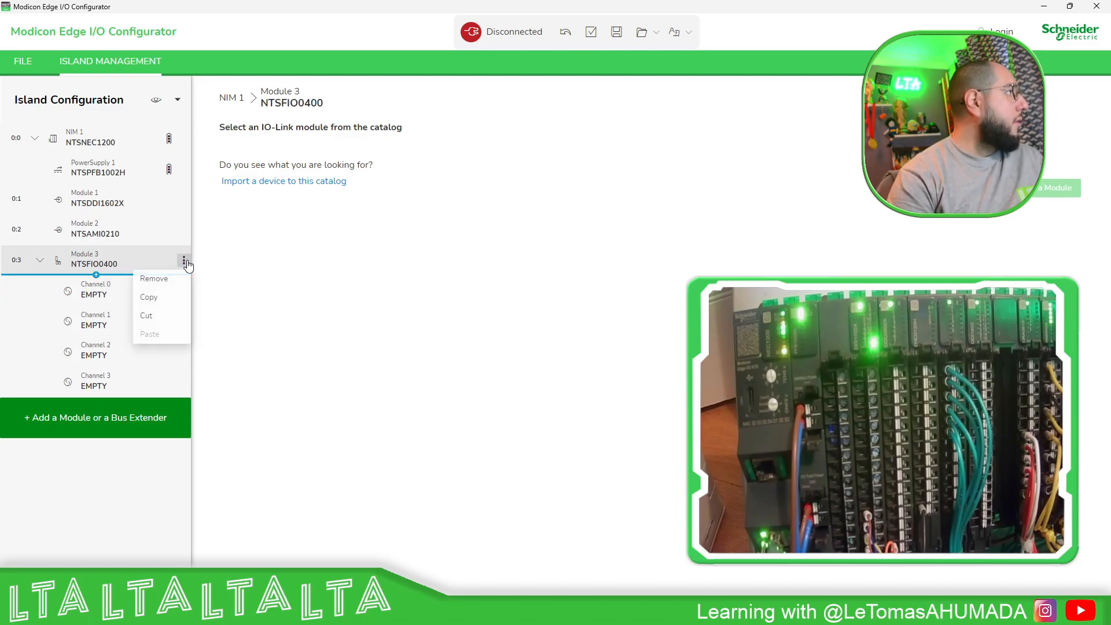
left_click(161, 280)
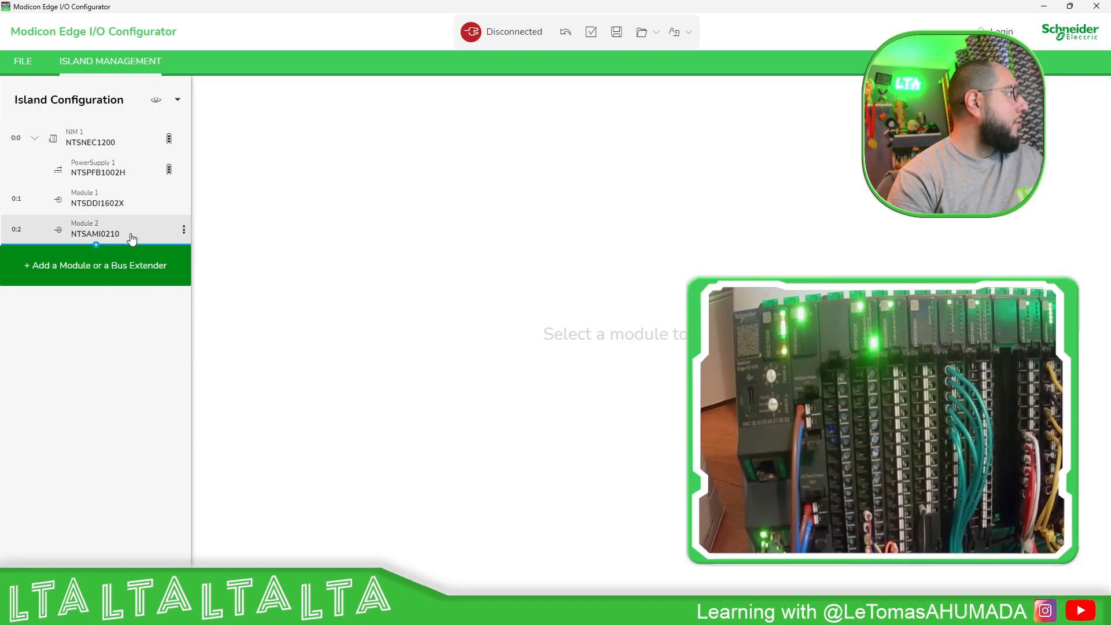
left_click(184, 230)
left_click(163, 248)
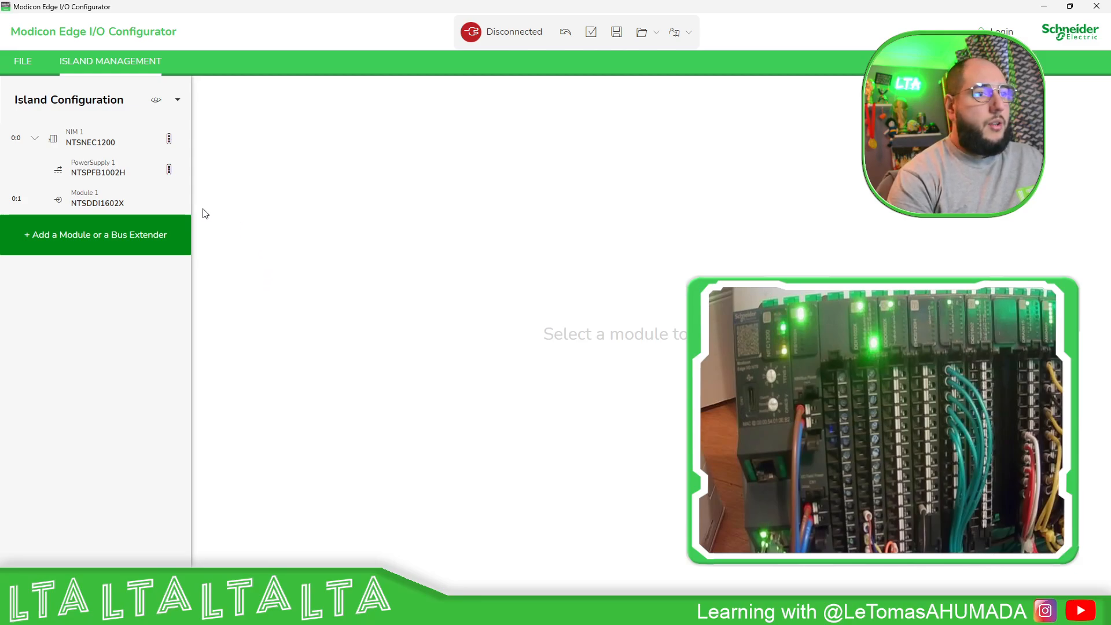
Step: Set the NIM IP Address of the NTSNEC1200 network interface module to 192.168.1.12
left_click(119, 149)
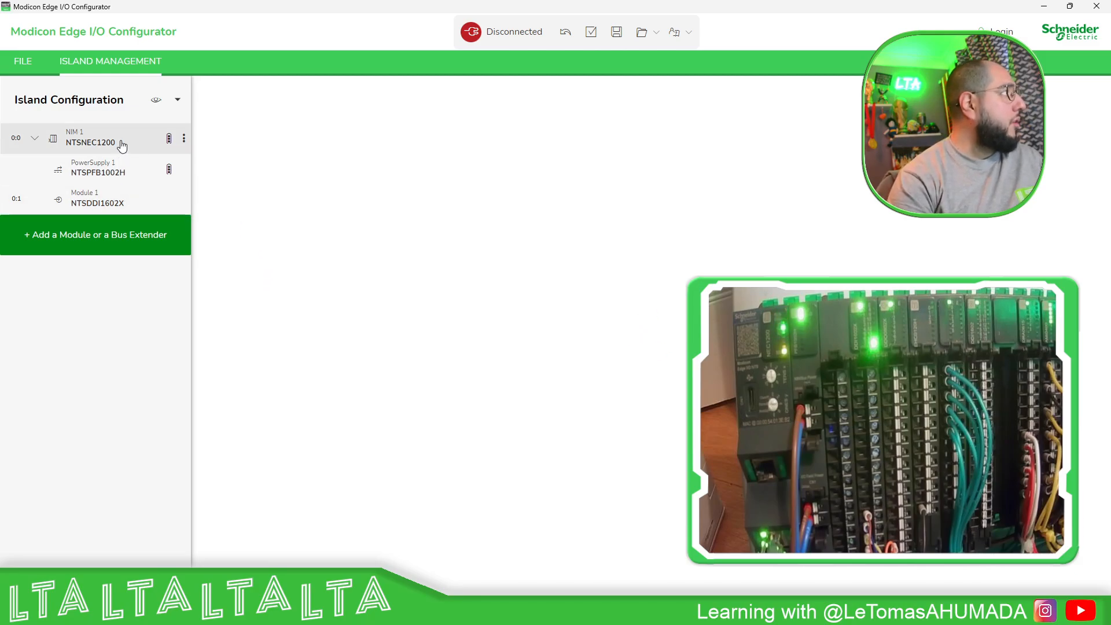
scroll(470, 289, "up", 3)
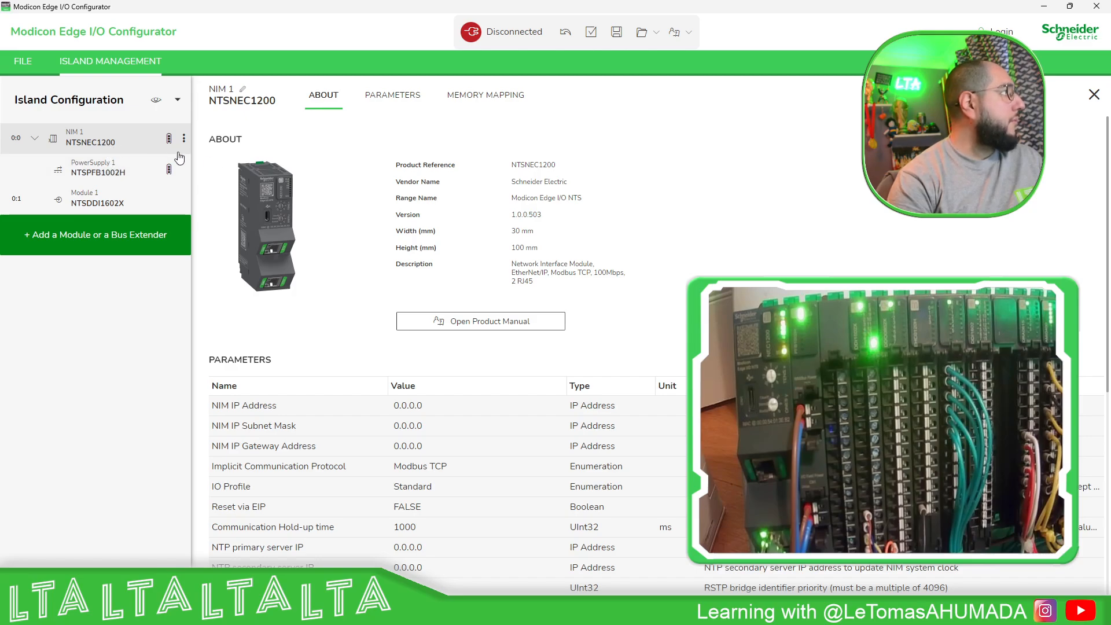
scroll(511, 298, "down", 1)
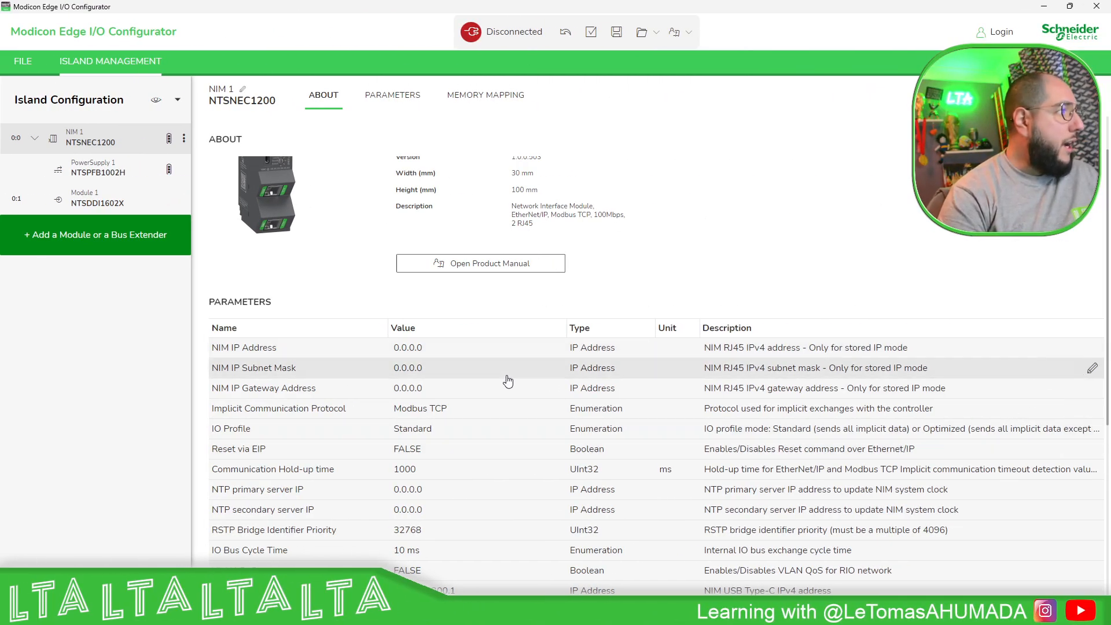
left_click(1092, 349)
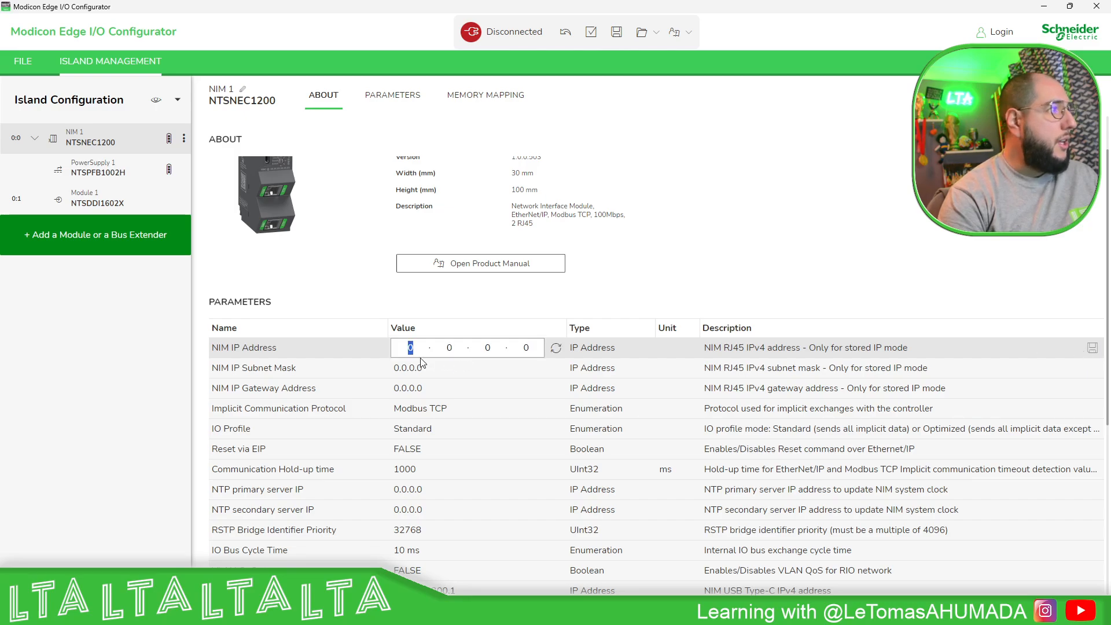
type("192")
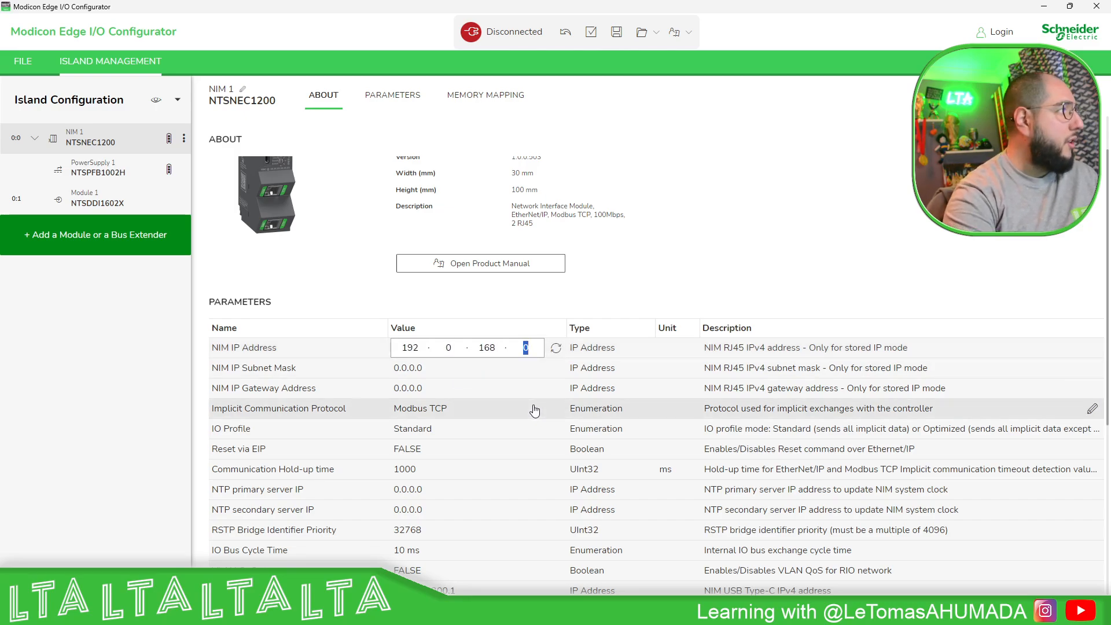
left_click(451, 348)
type("168")
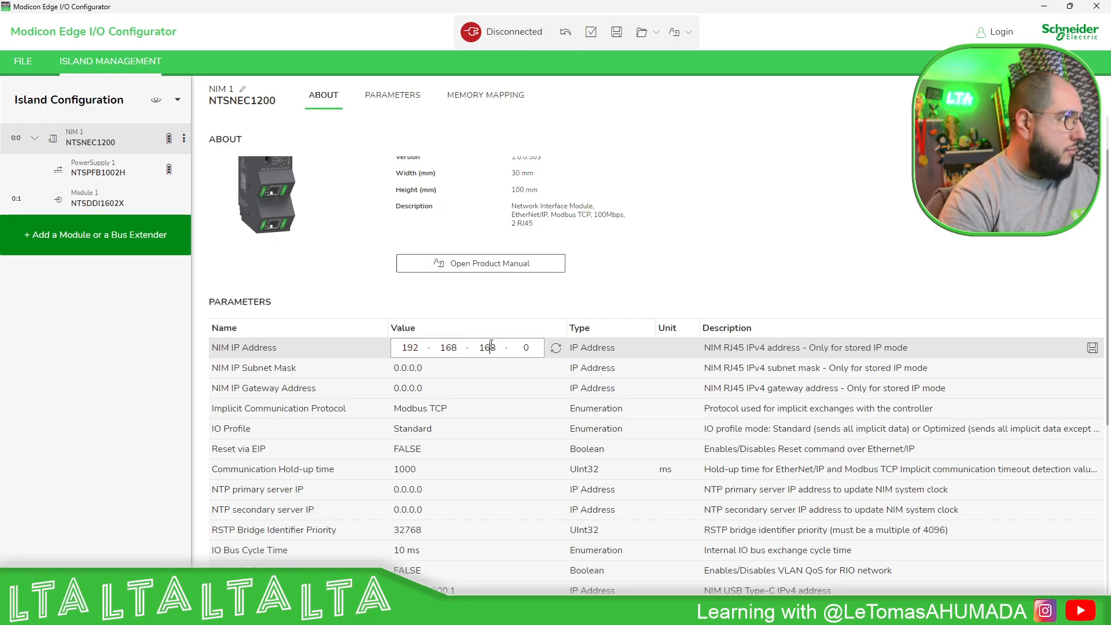
type("12")
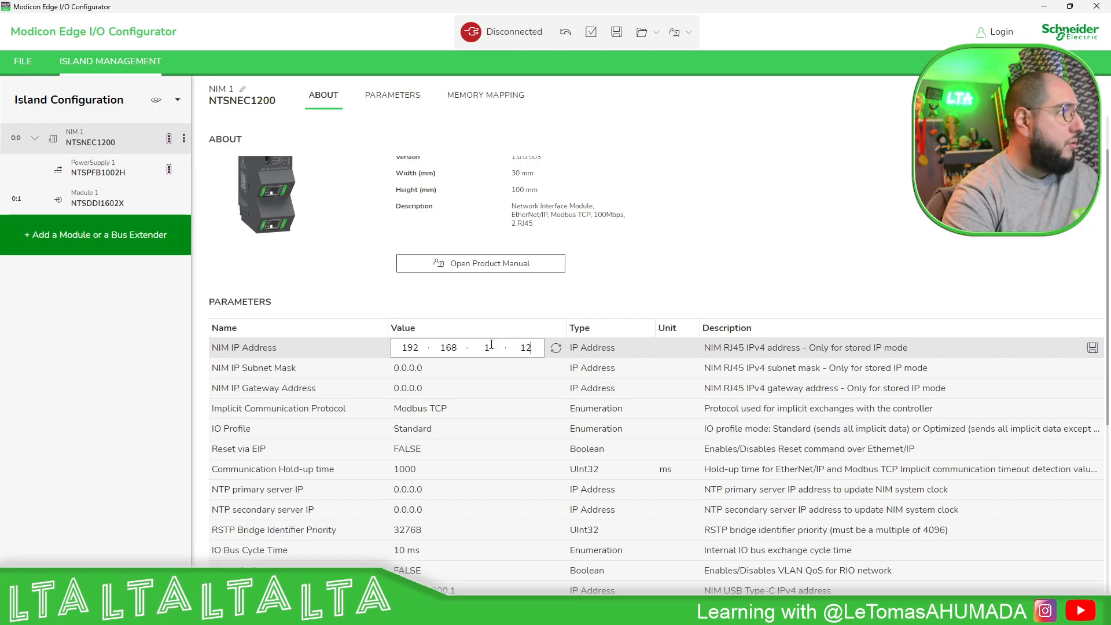
Step: Set the NIM IP Subnet Mask to 255.255.255.0
left_click(457, 374)
left_click(408, 370)
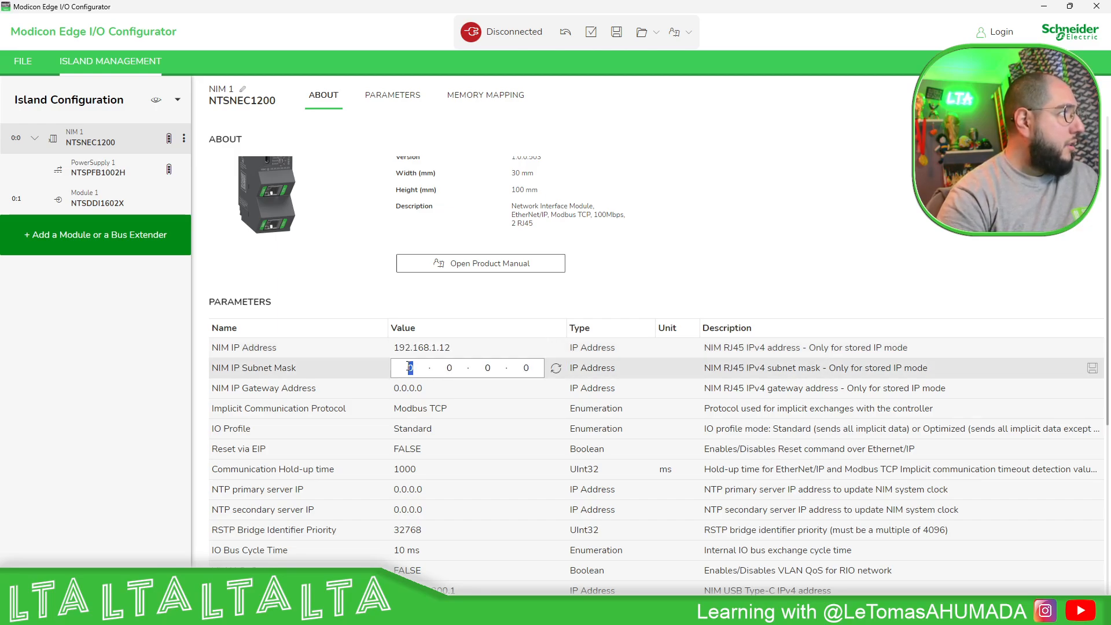
type("255.255.255.")
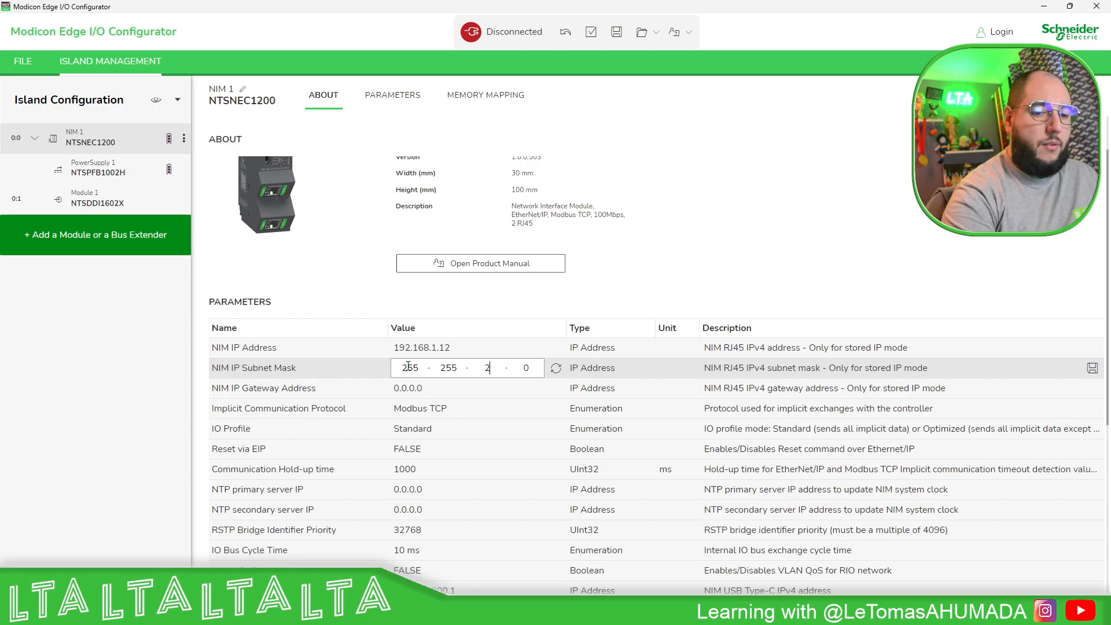
type("0")
key("Return")
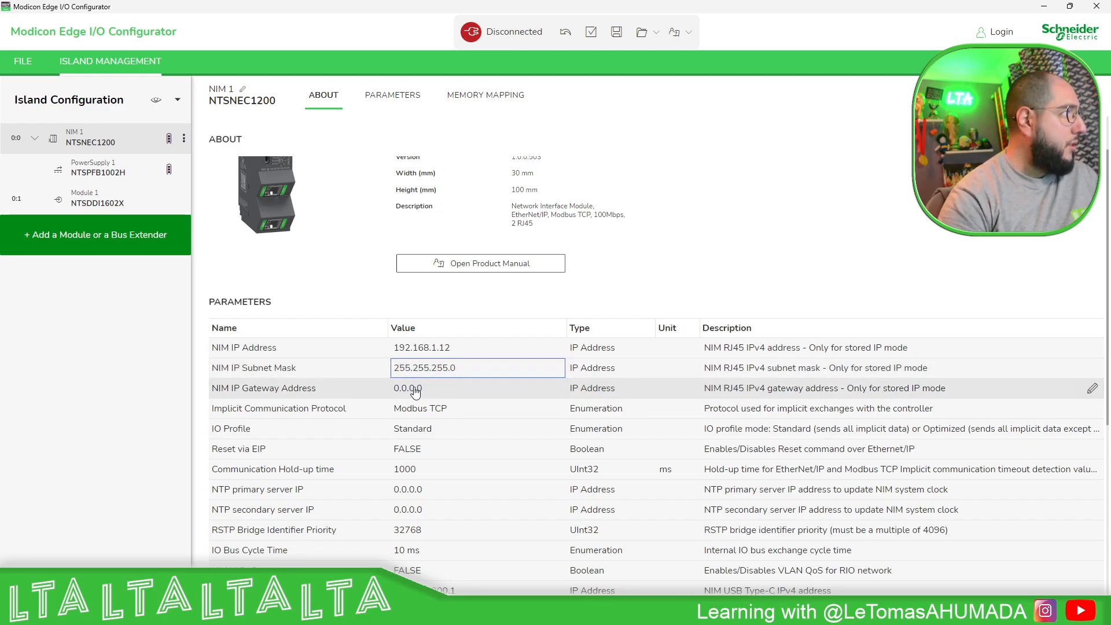
Step: Set the NIM IP Gateway Address to 192.168.1.1
left_click(410, 387)
type("192.168")
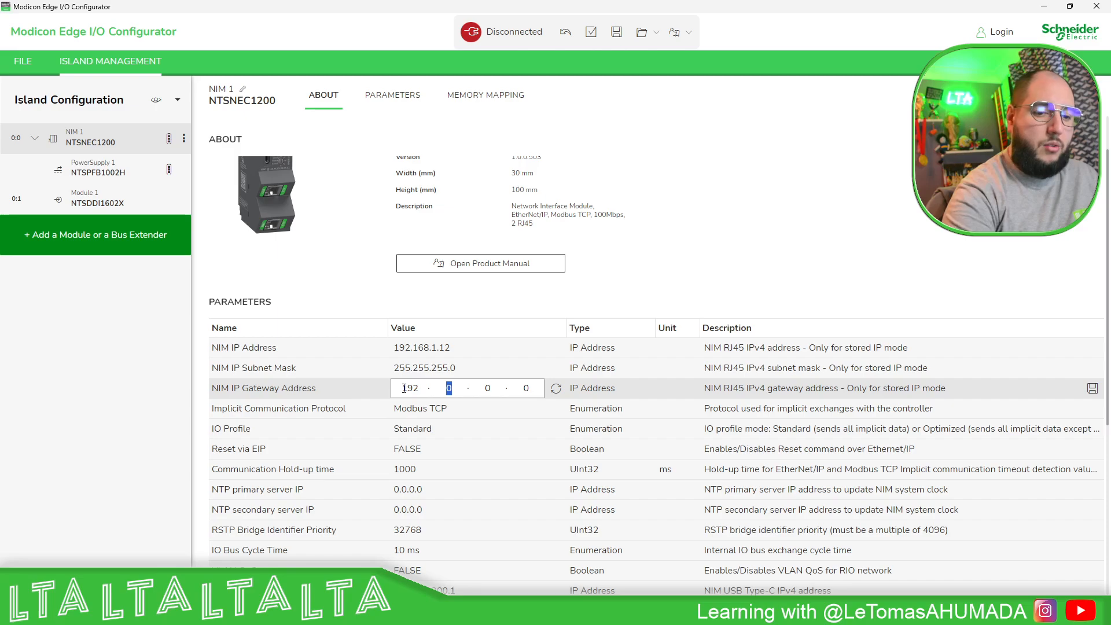
left_click(448, 388)
type("1681")
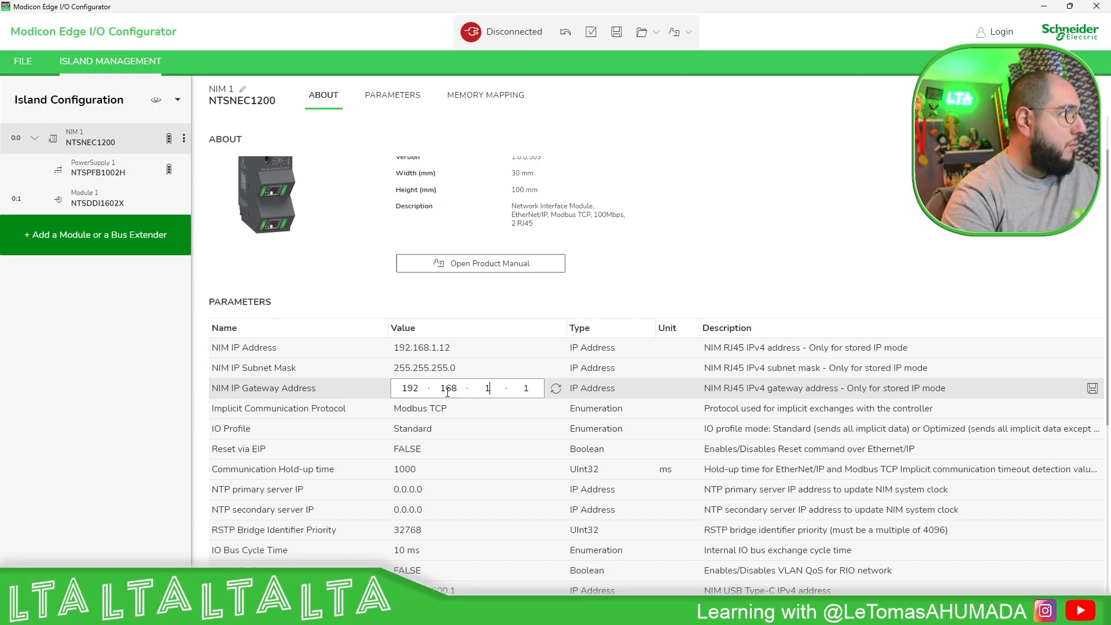
key("Return")
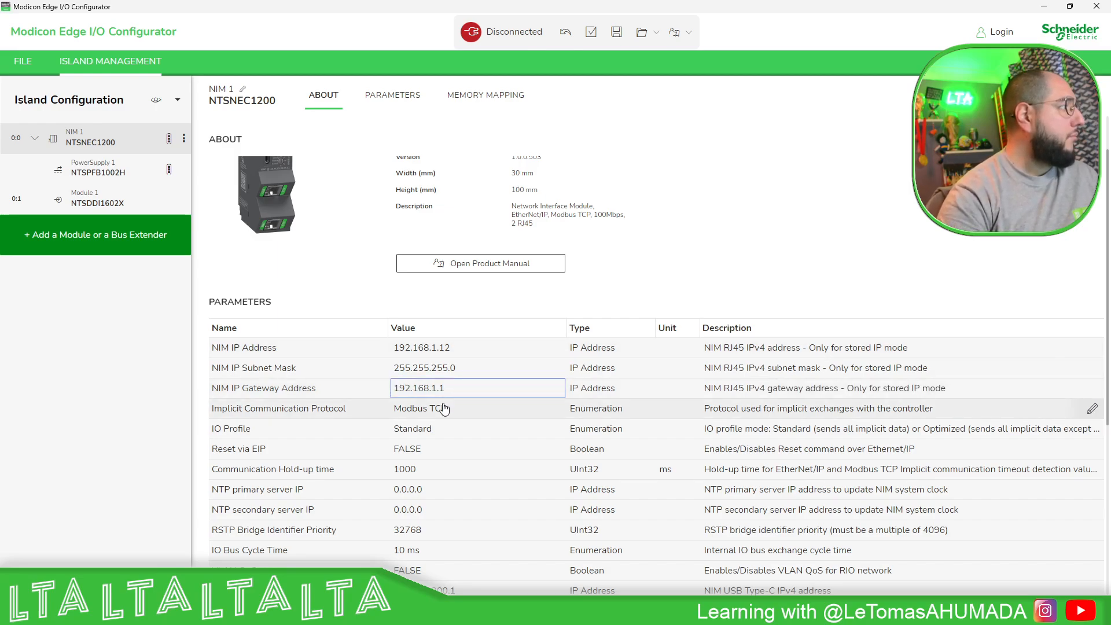
Step: Review the remaining NIM 1 parameters, including VLAN QoS status and the USB address and subnet mask, plus the memory mapping
scroll(417, 315, "down", 2)
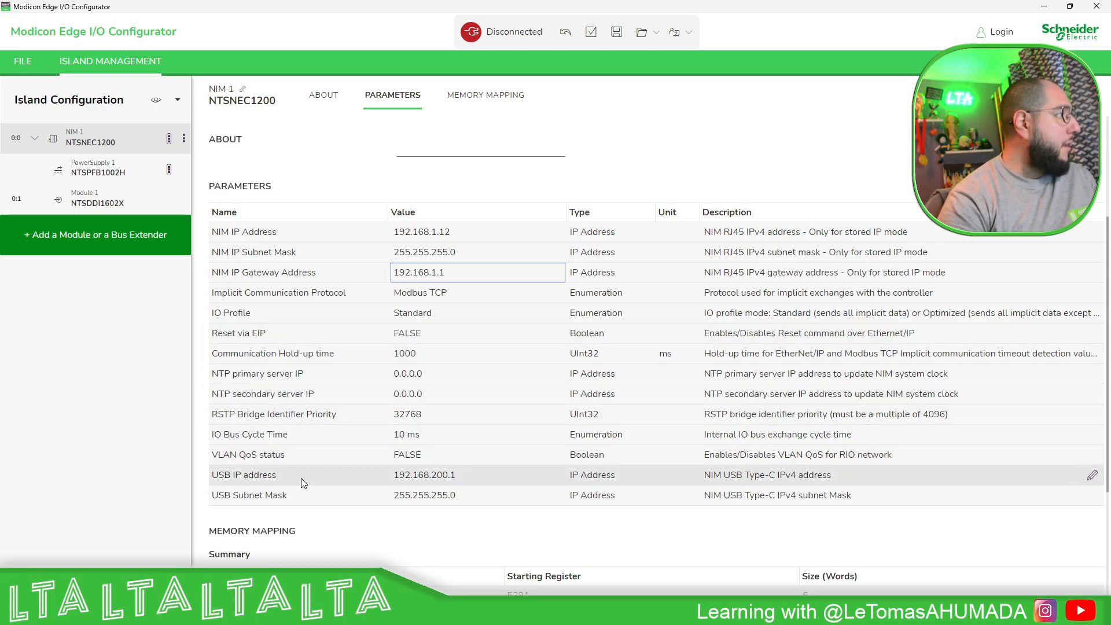
left_click(289, 456)
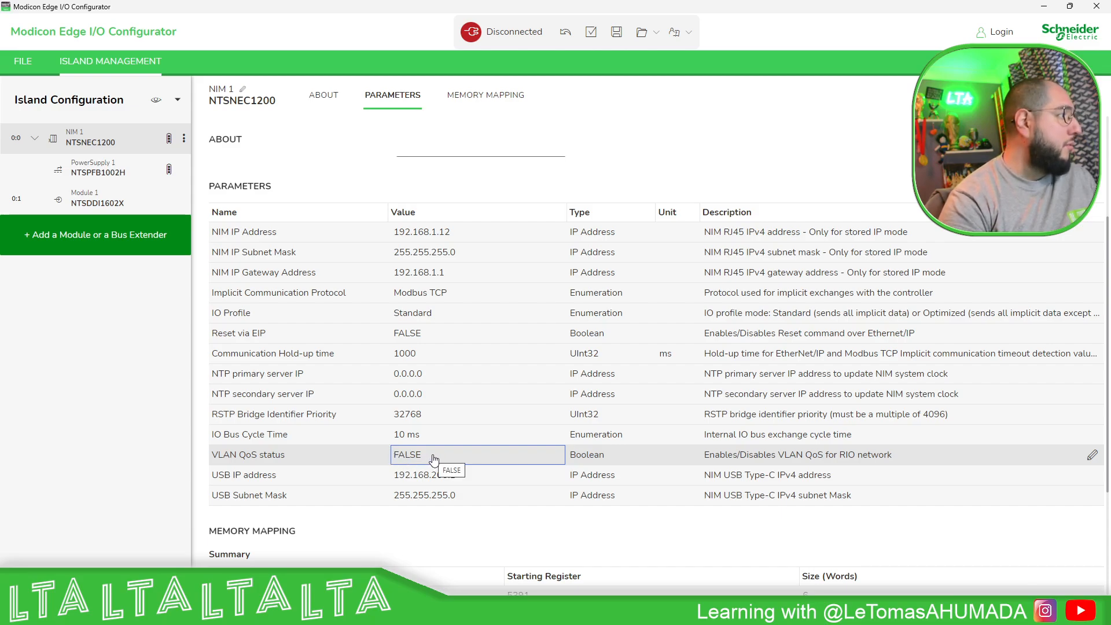
scroll(369, 448, "down", 2)
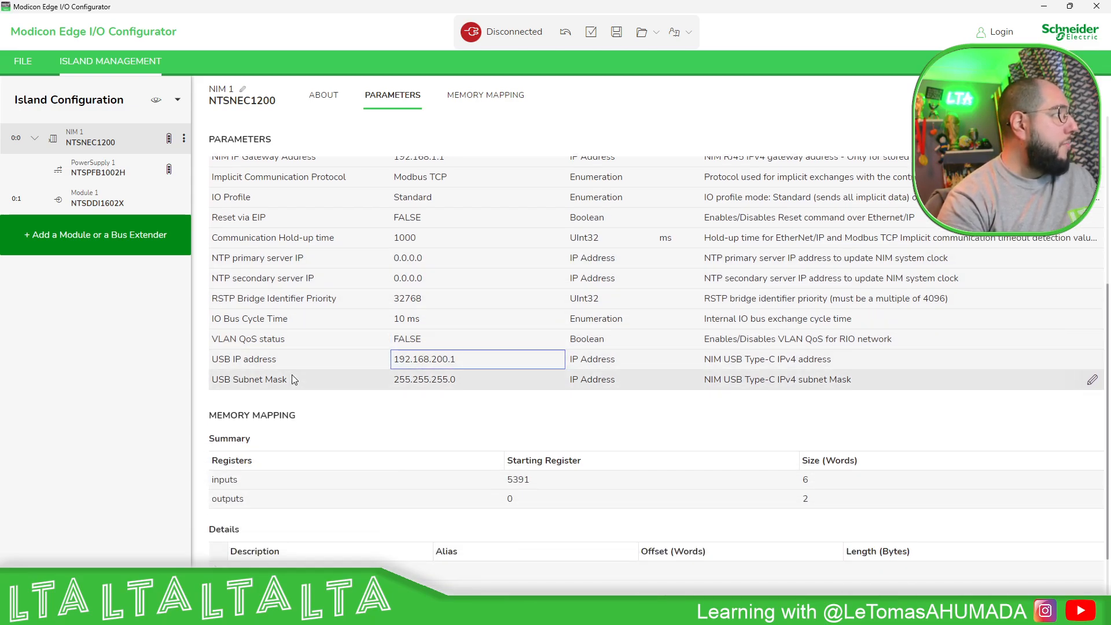
left_click(291, 375)
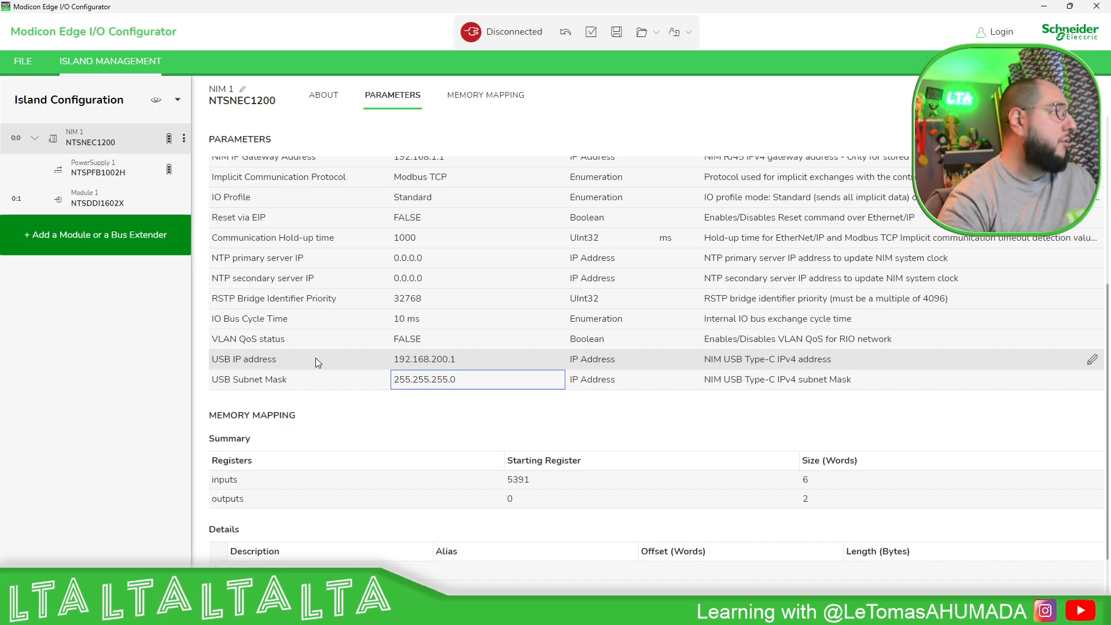
scroll(349, 425, "down", 1)
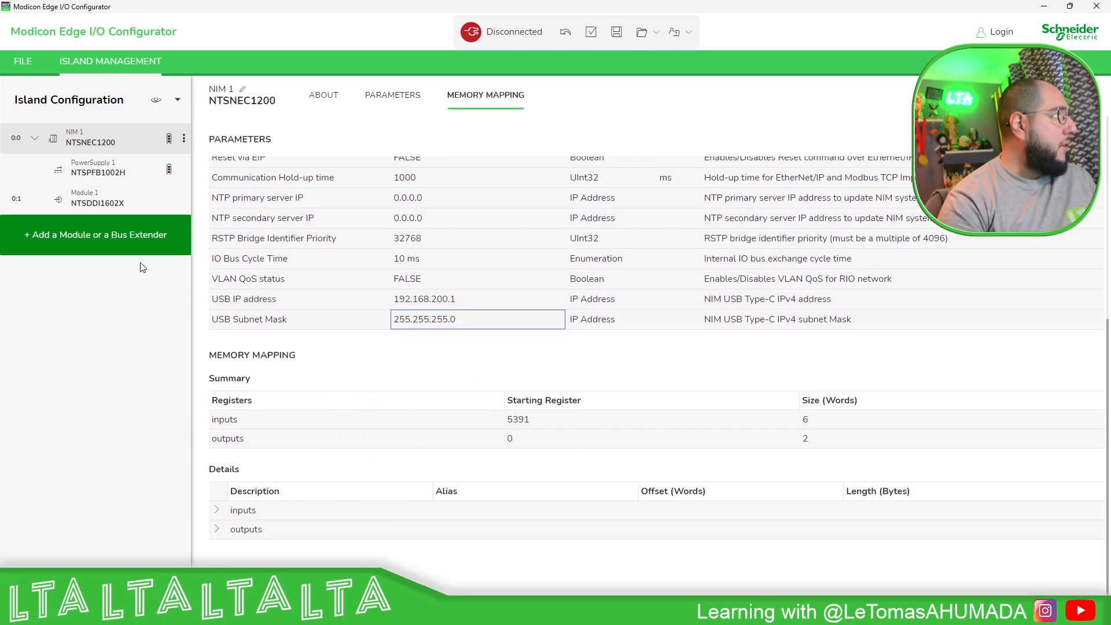
scroll(347, 288, "up", 6)
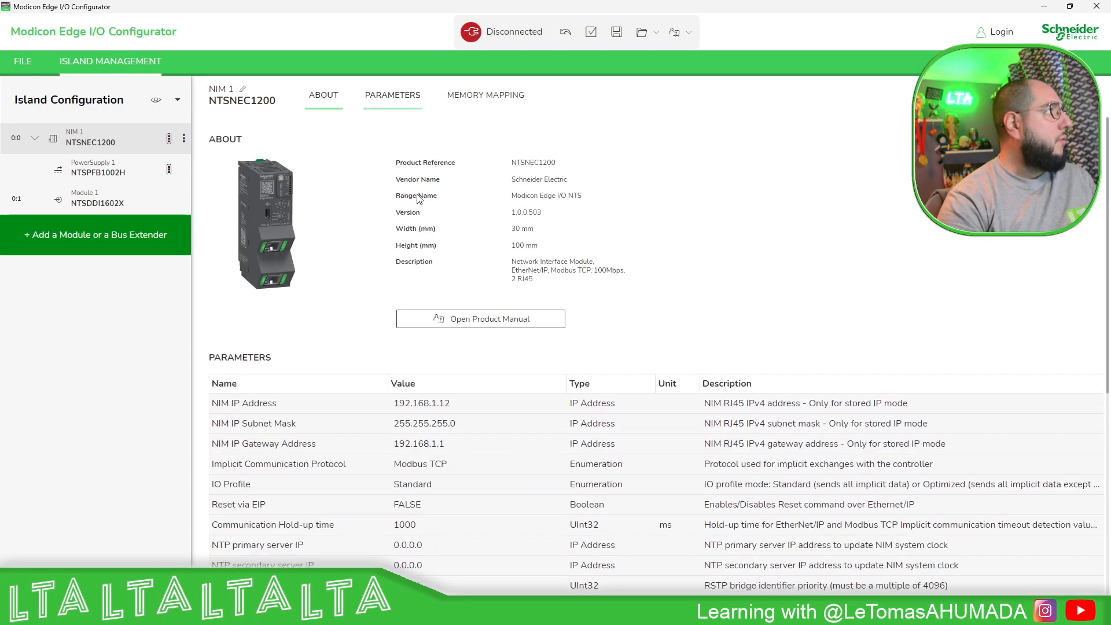
Step: Build the configuration to validate it and save it to disk as MyEdgeIO.eio in the DeleteMeTraining folder
left_click(591, 33)
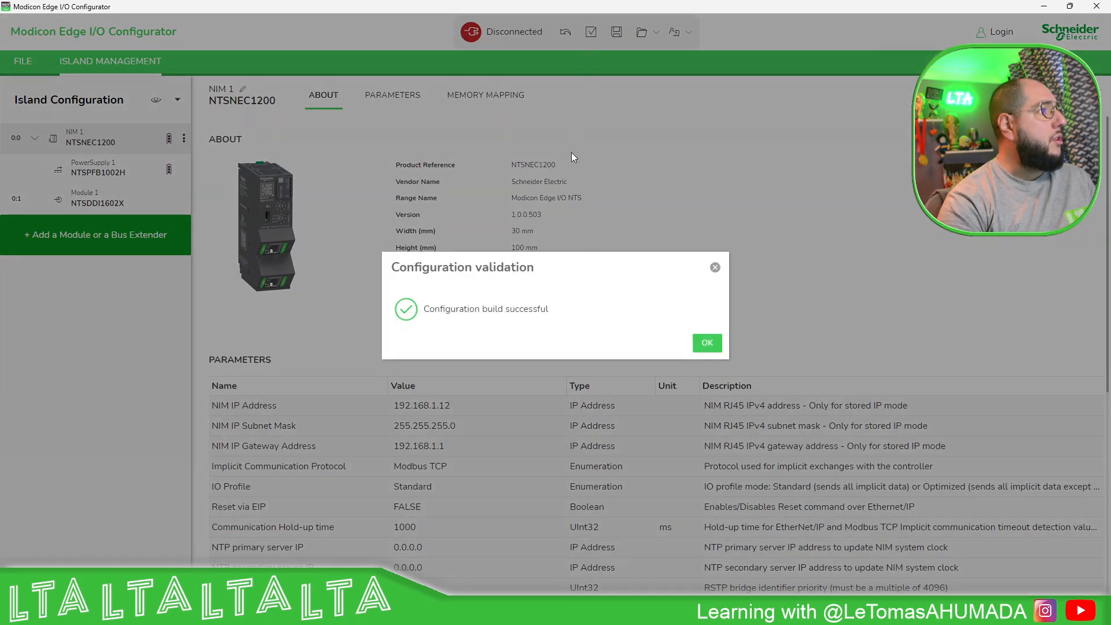
left_click(704, 344)
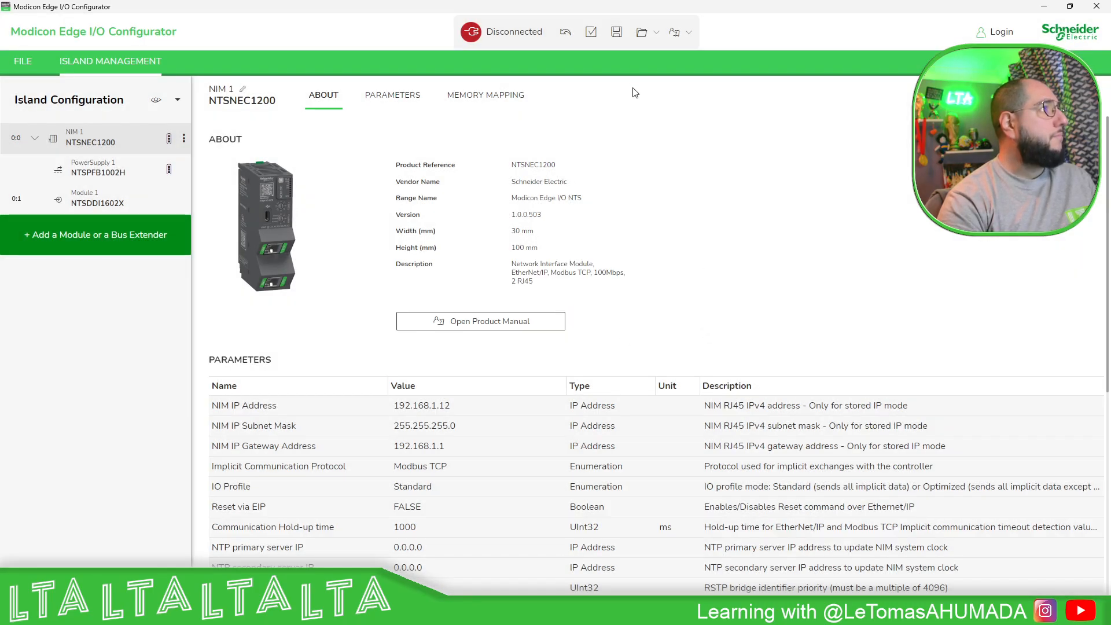
left_click(617, 33)
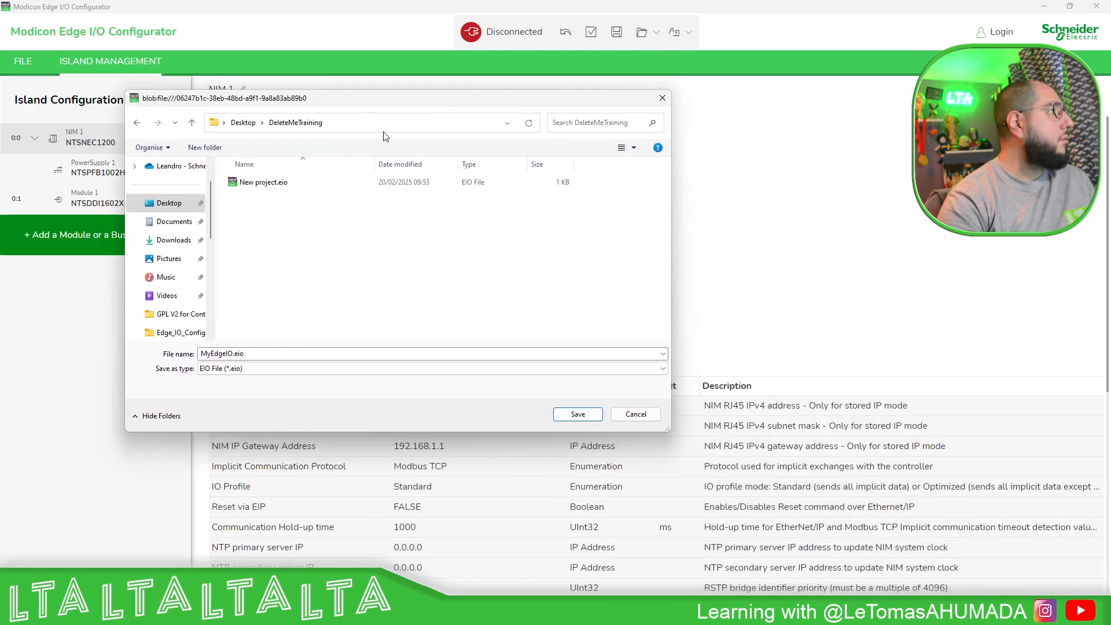
left_click(578, 414)
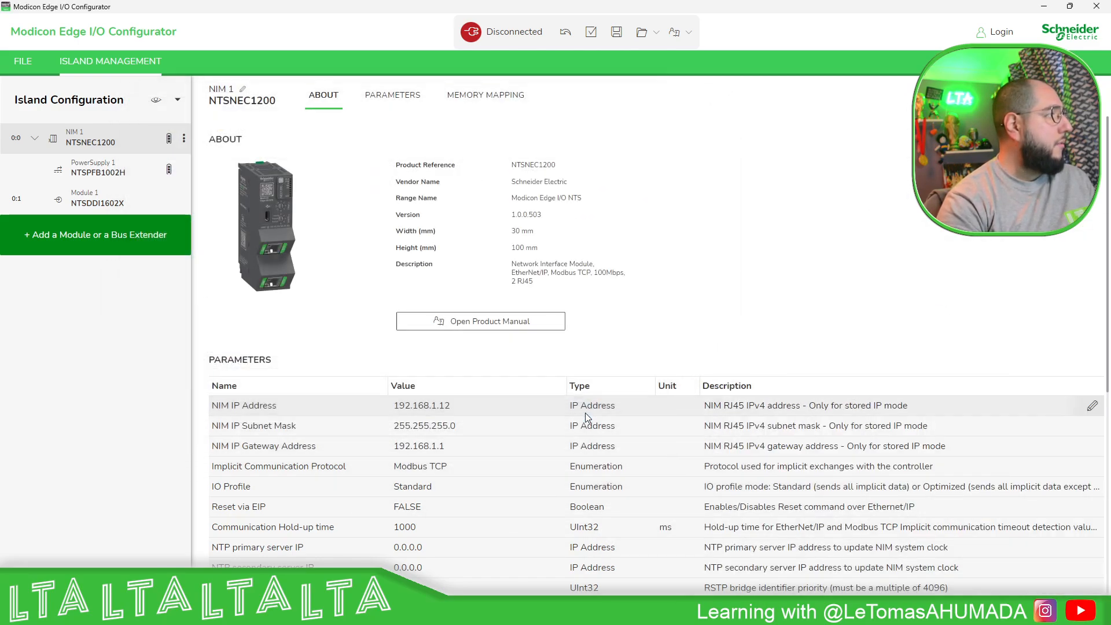
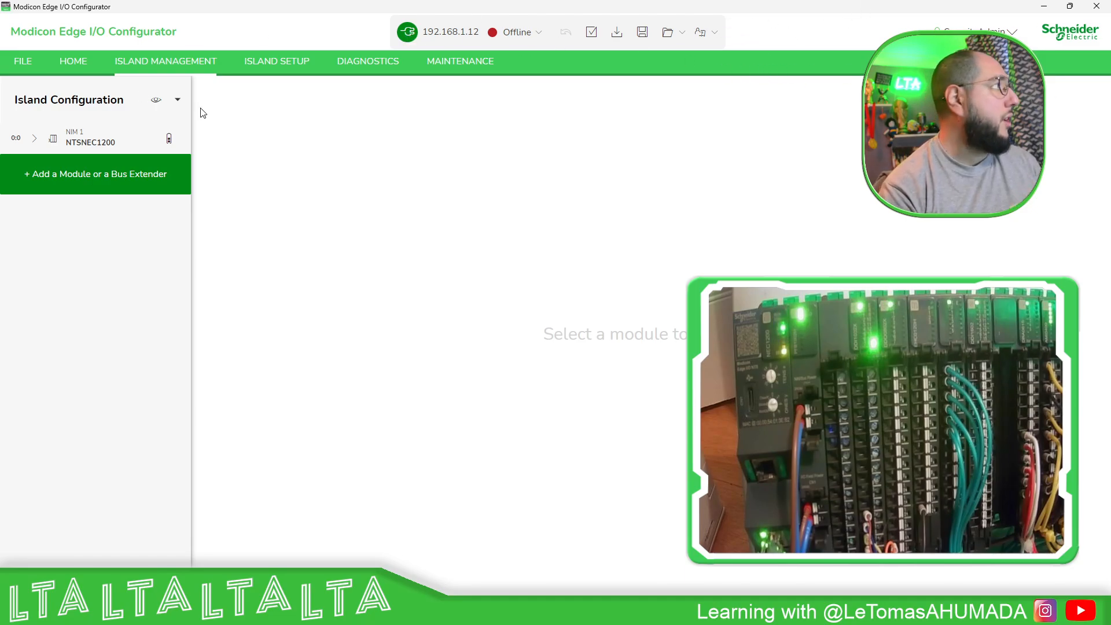
Step: Try to switch the connected island from Offline to Online, cancelling the choice between the local and island configurations
left_click(532, 32)
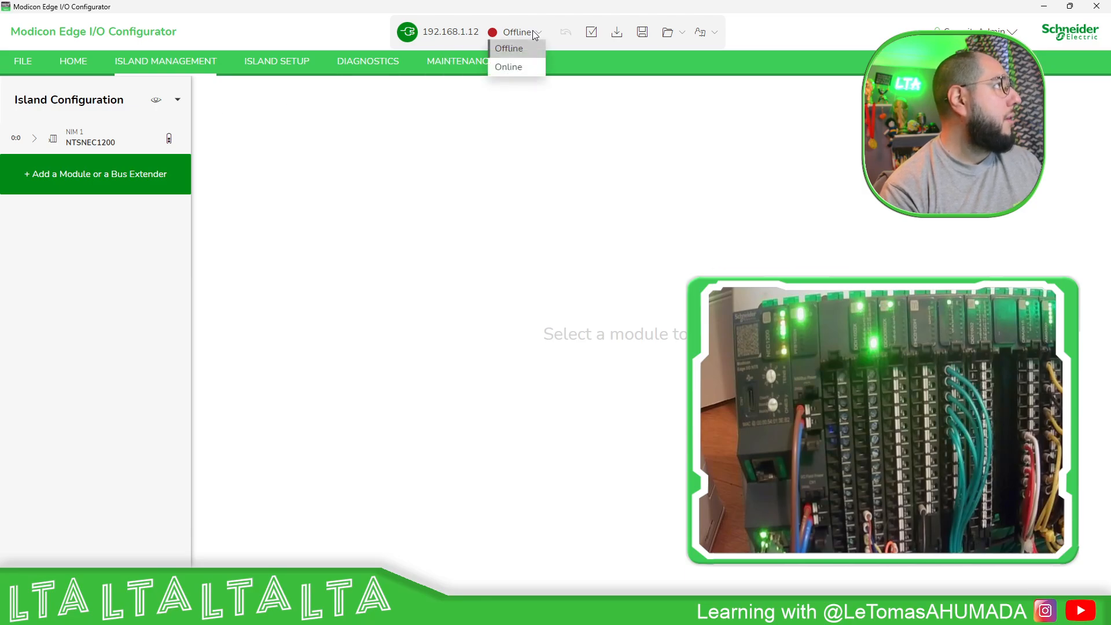
left_click(509, 67)
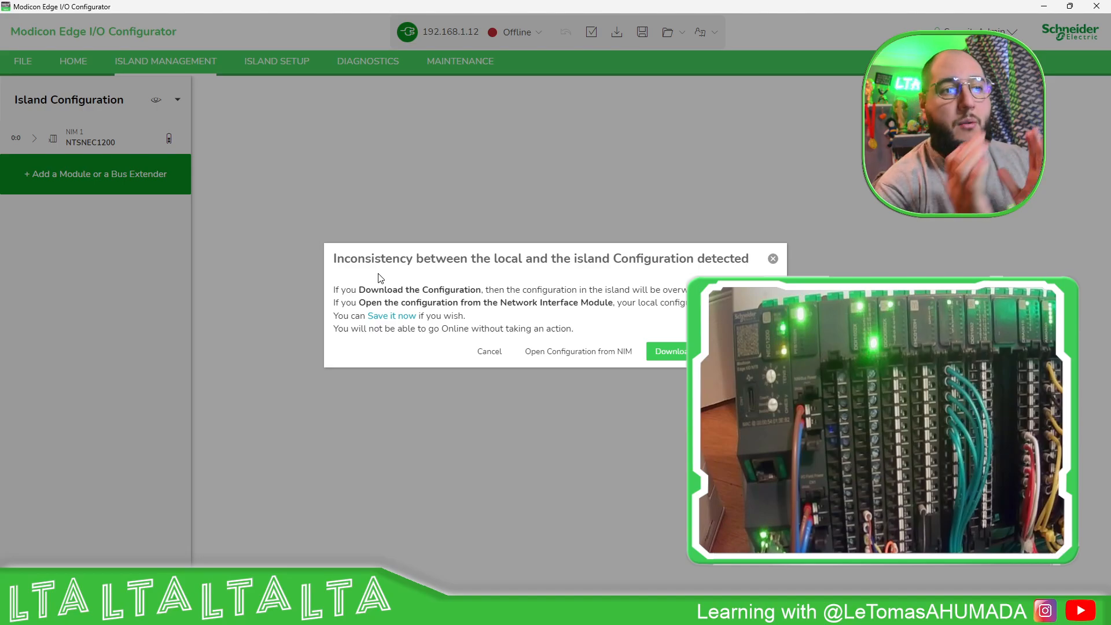
left_click(489, 351)
Step: Review the connected NIM's home details, the available configuration options and the modules listed under NIM 1
left_click(82, 60)
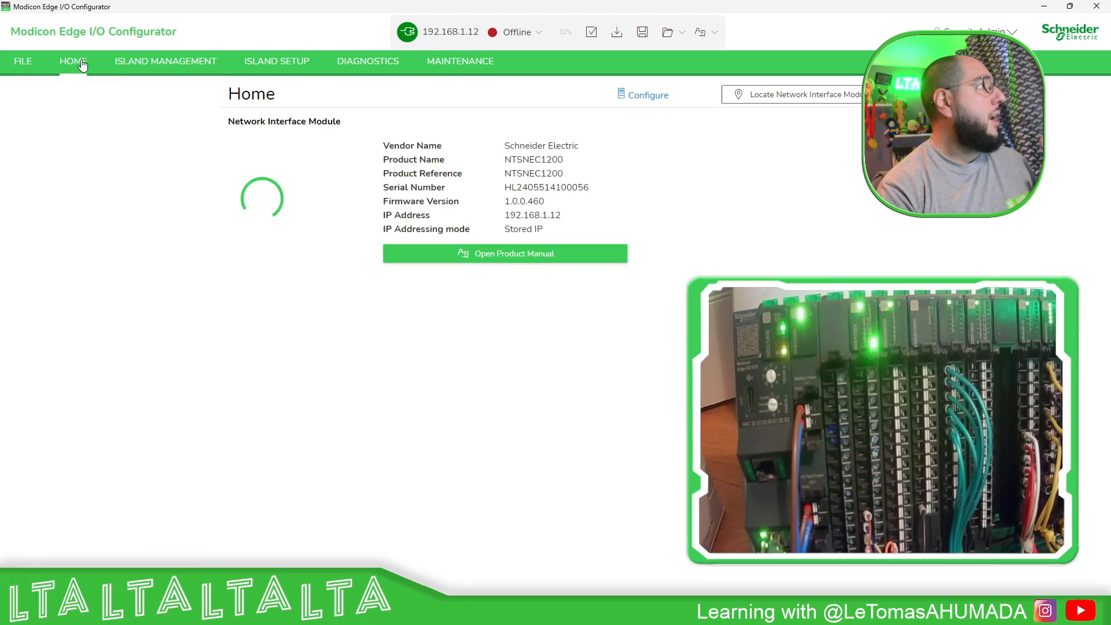
left_click(26, 63)
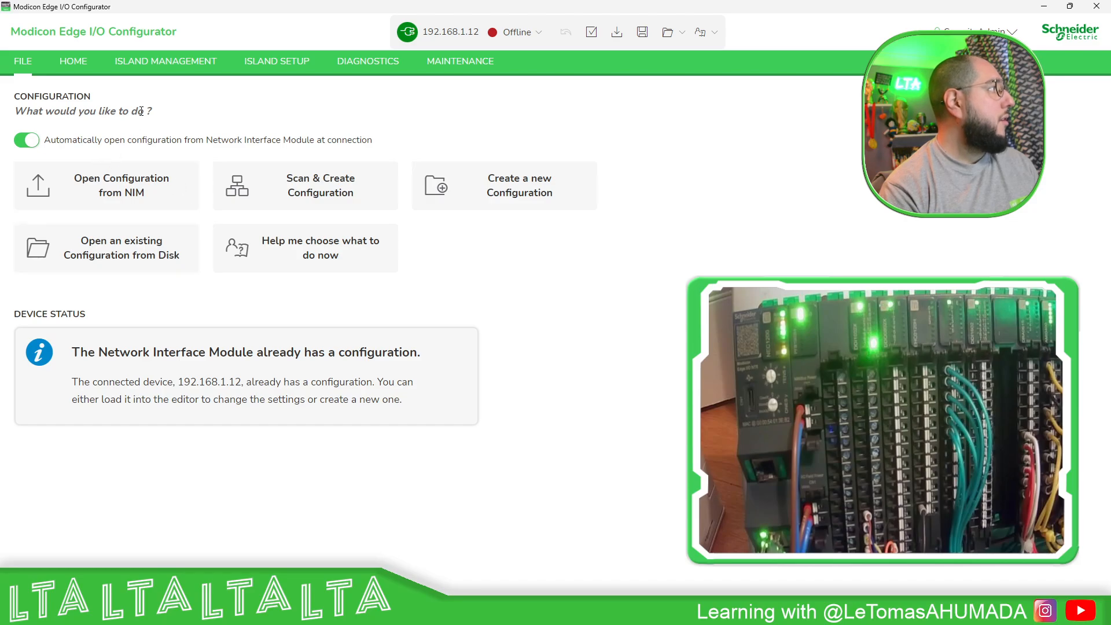
left_click(124, 60)
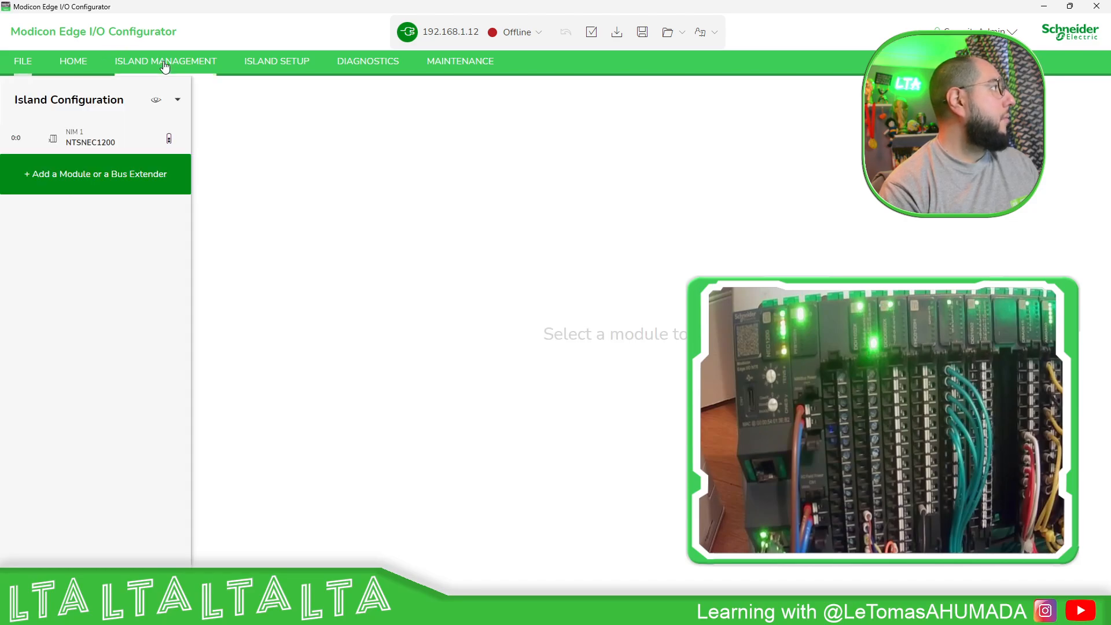
left_click(35, 141)
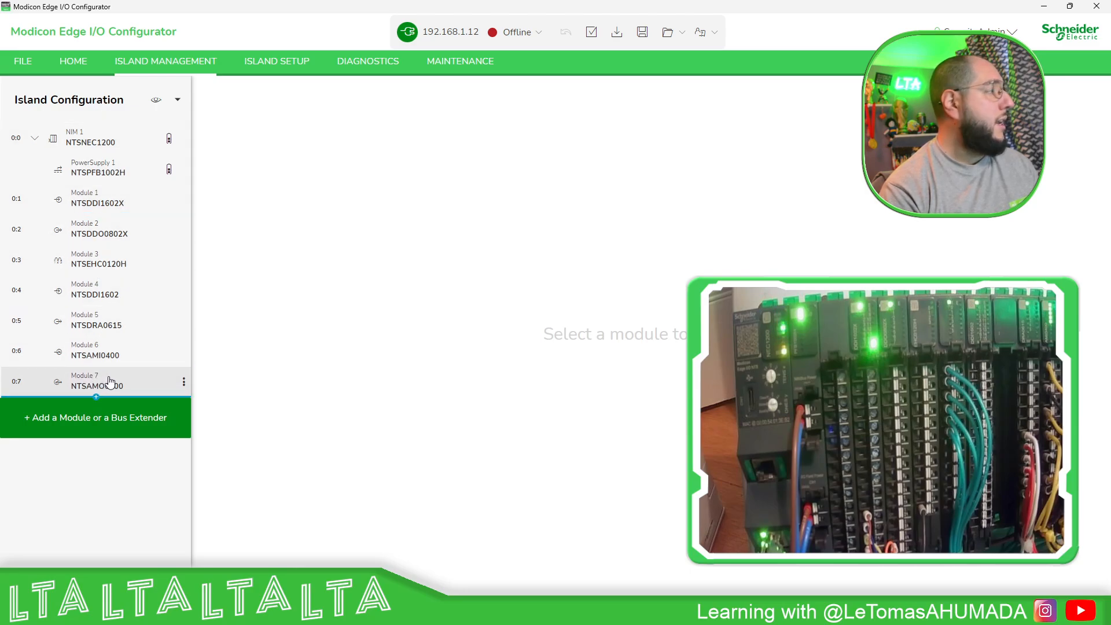
Step: Open the existing configuration MyEdgeIO.eio from the DeleteMeTraining folder on disk
left_click(75, 63)
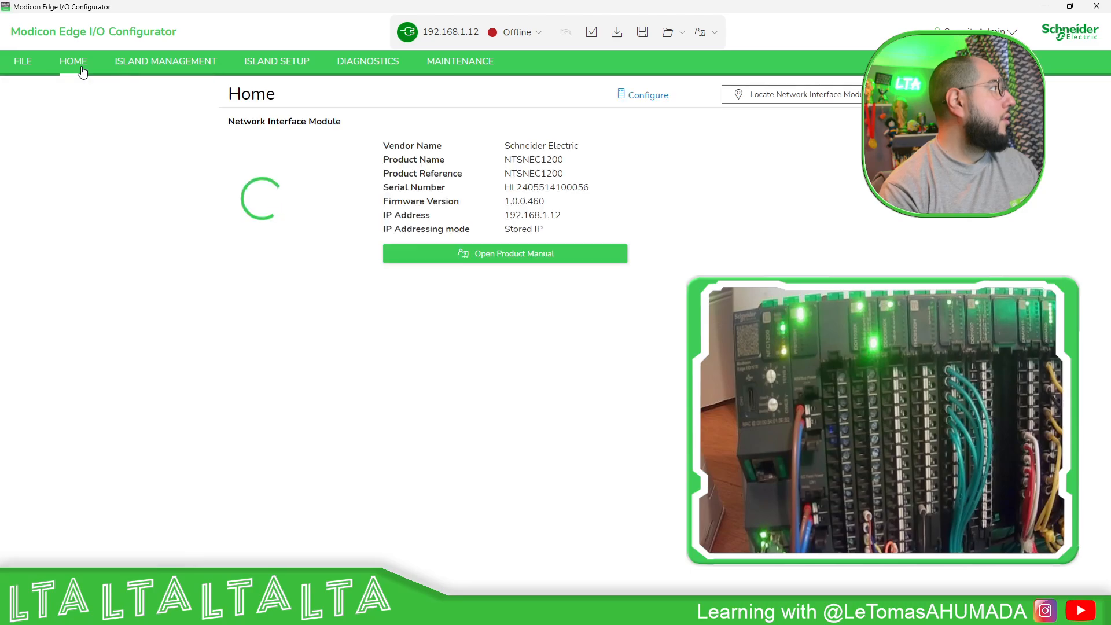
left_click(669, 38)
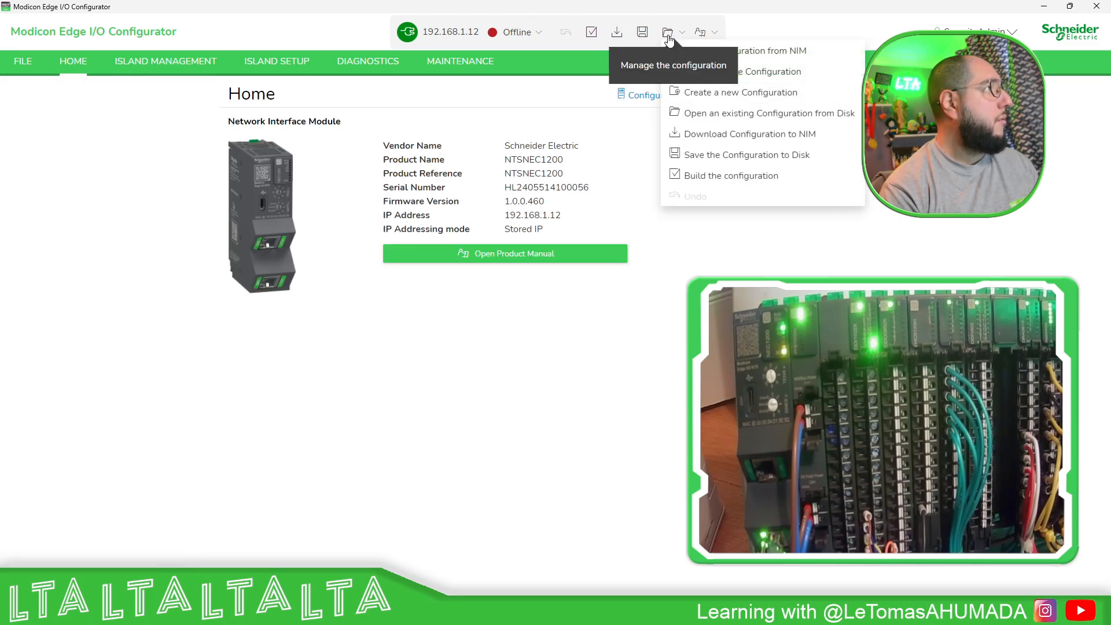
left_click(793, 114)
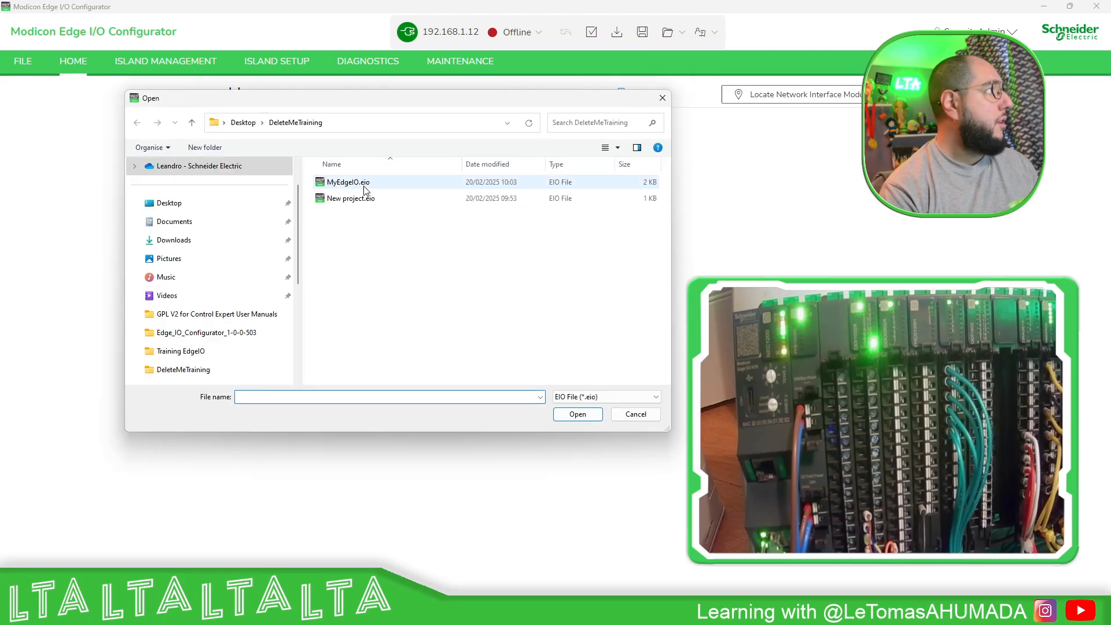
double_click(365, 183)
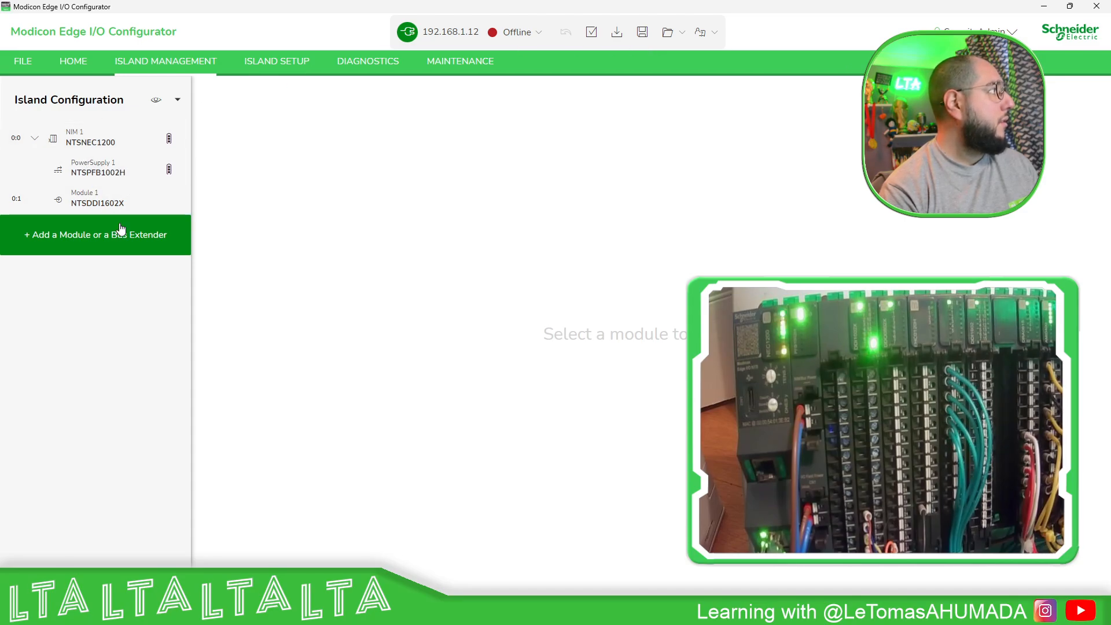
Step: Download the opened configuration to the NIM, reviewing the mismatched modules under 0:0 and proceeding despite the hardware mismatch
left_click(617, 33)
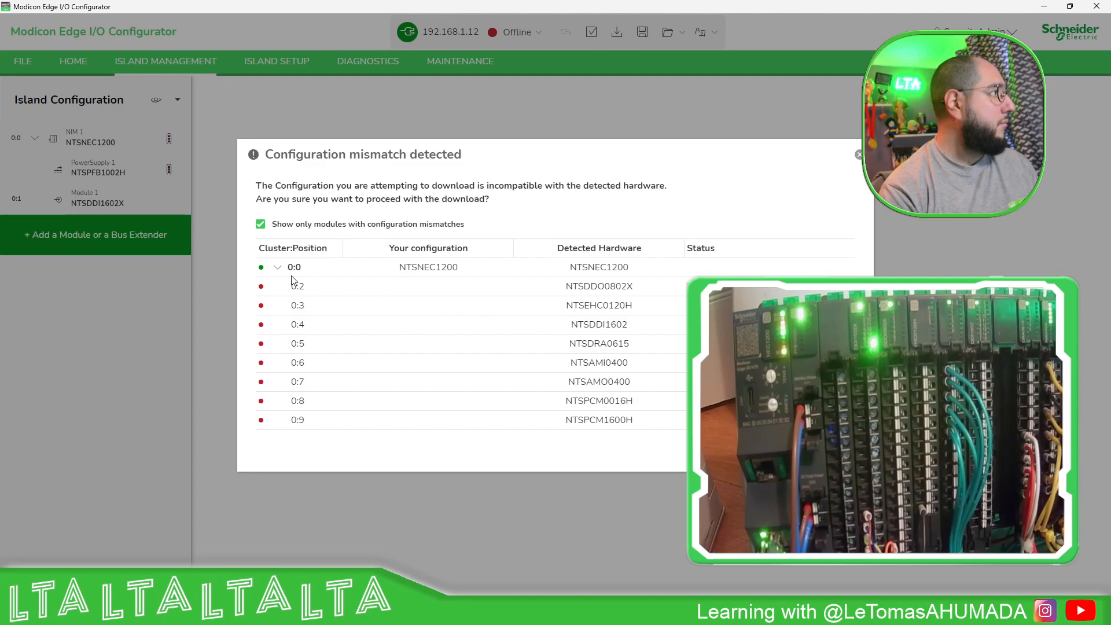
left_click(278, 268)
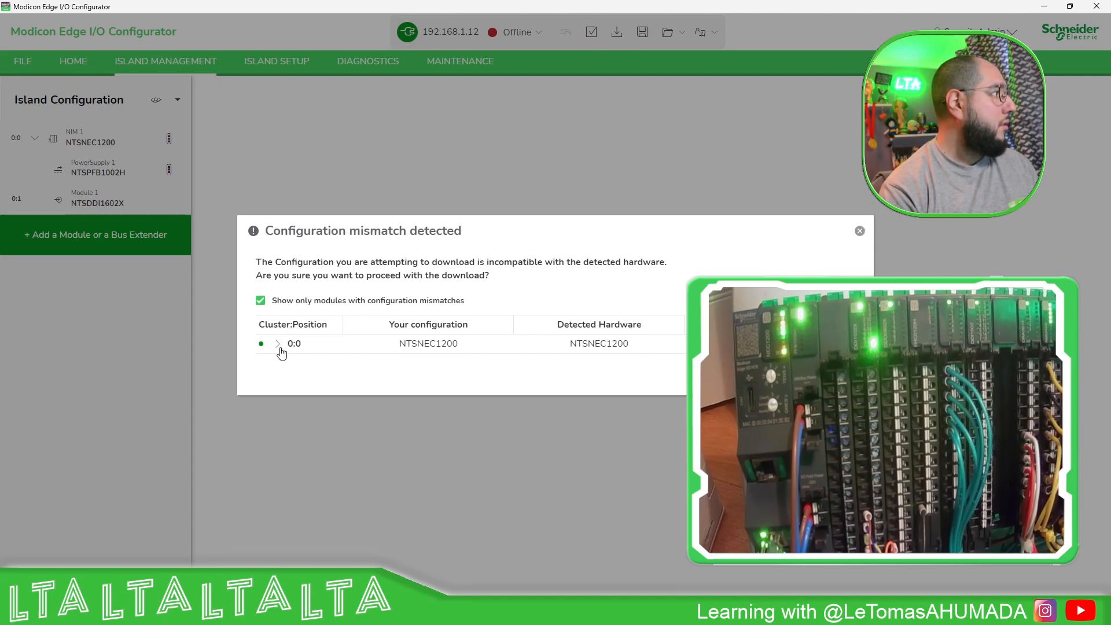
left_click(278, 343)
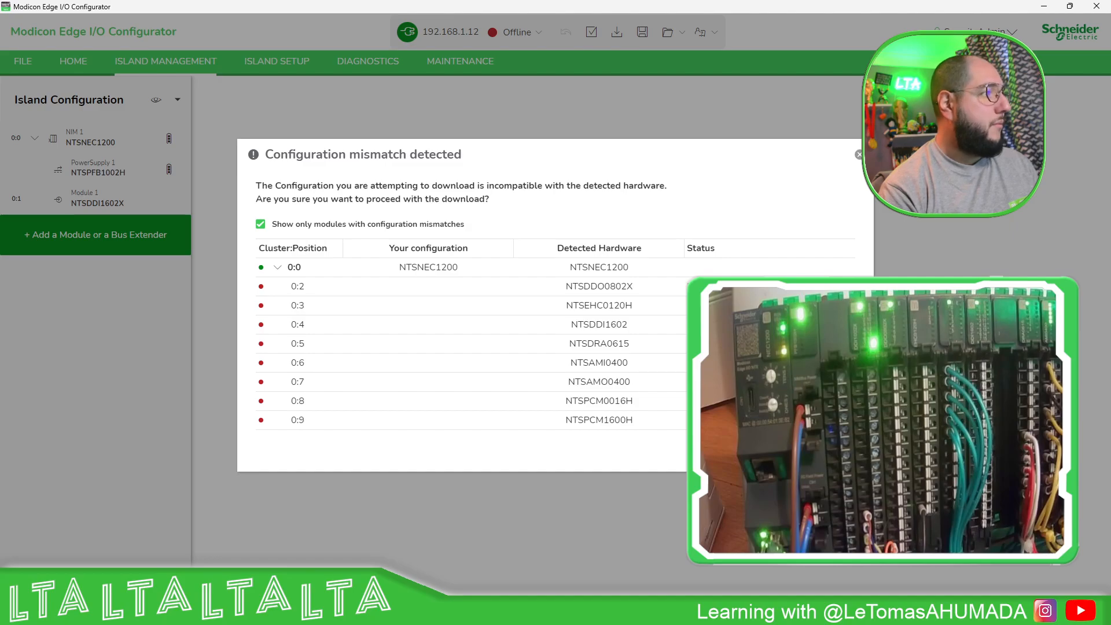
left_click(822, 450)
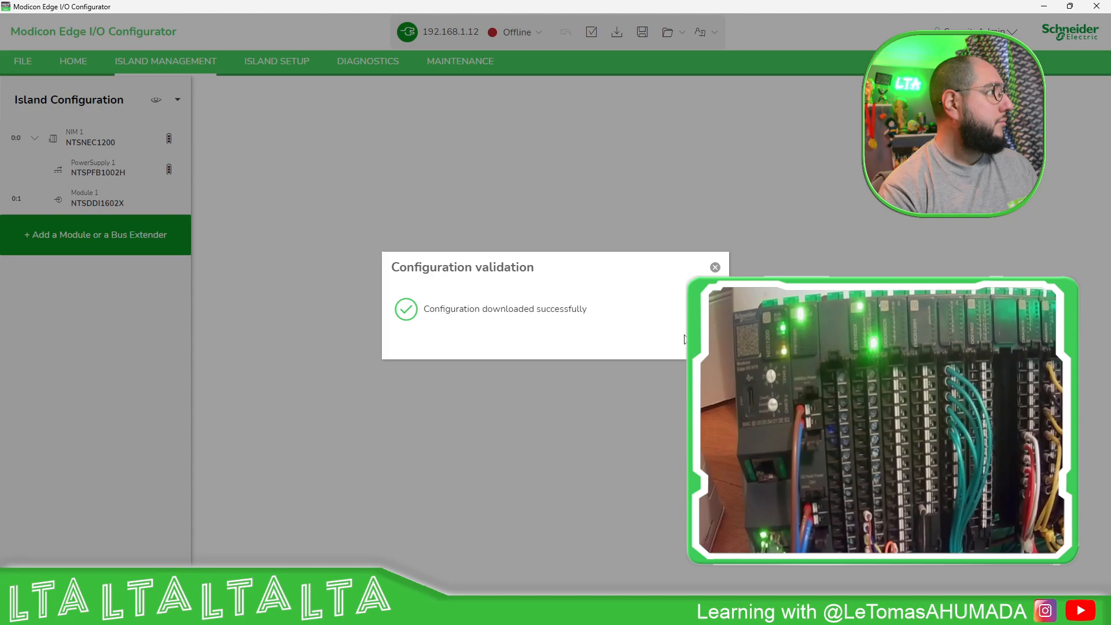
left_click(700, 339)
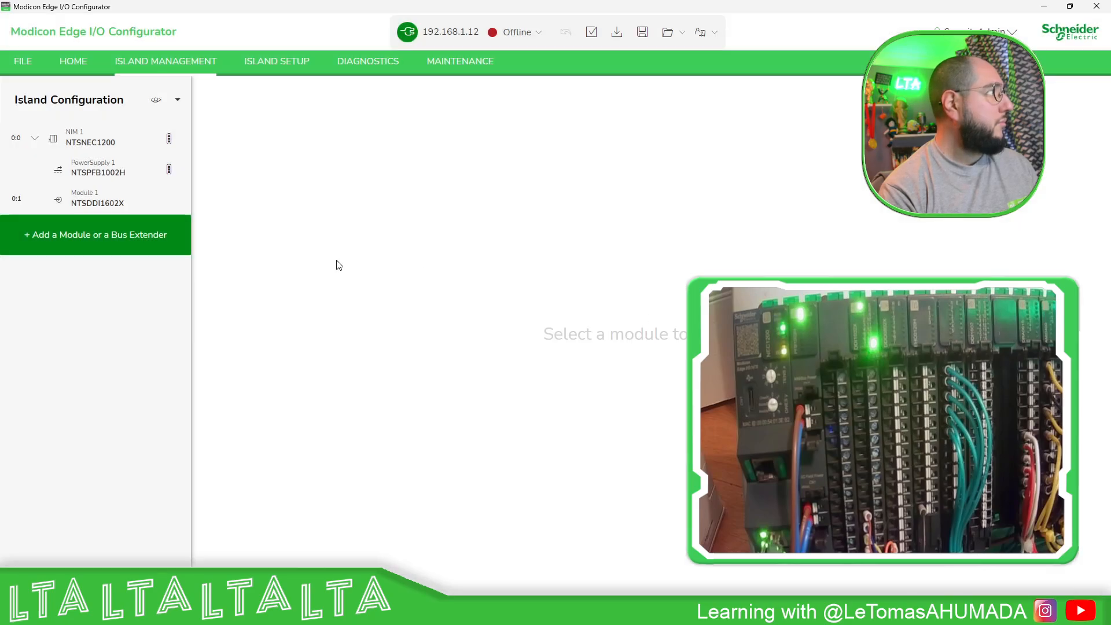
Step: Bring the island online from its diagnostics and inspect the diagnostic status of NIM 1 and Module 1 NTSDDI1602X
left_click(348, 69)
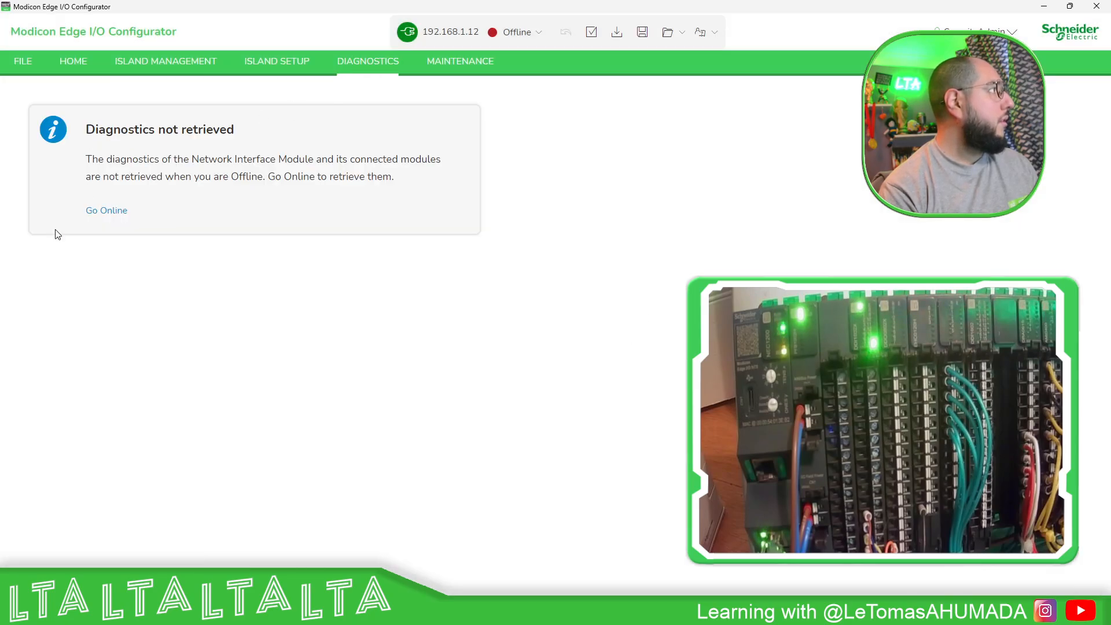
left_click(107, 212)
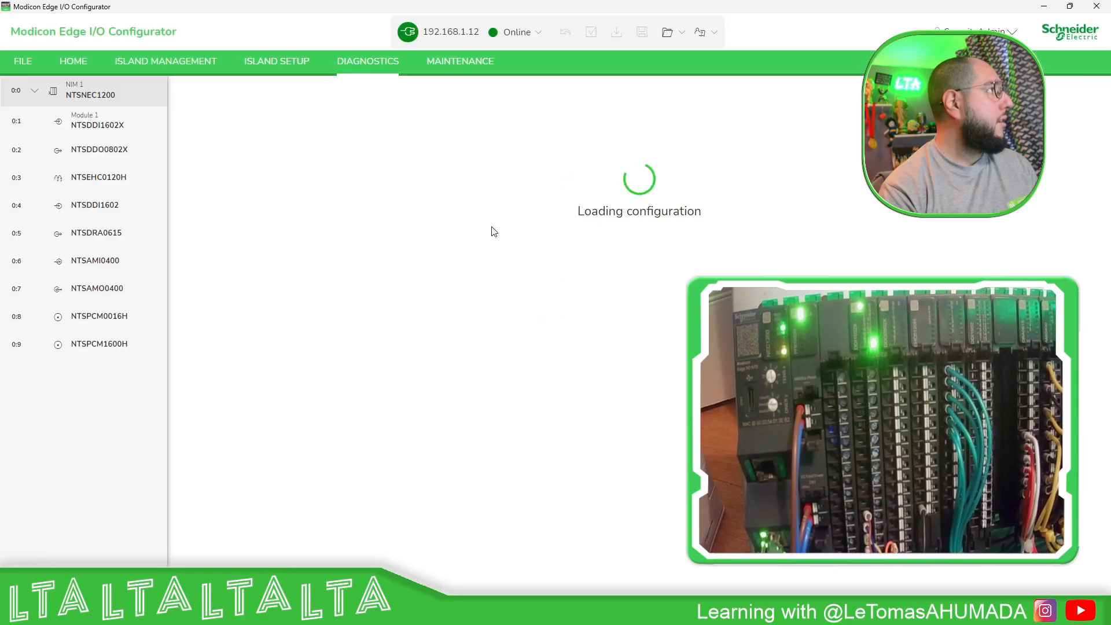
left_click(107, 125)
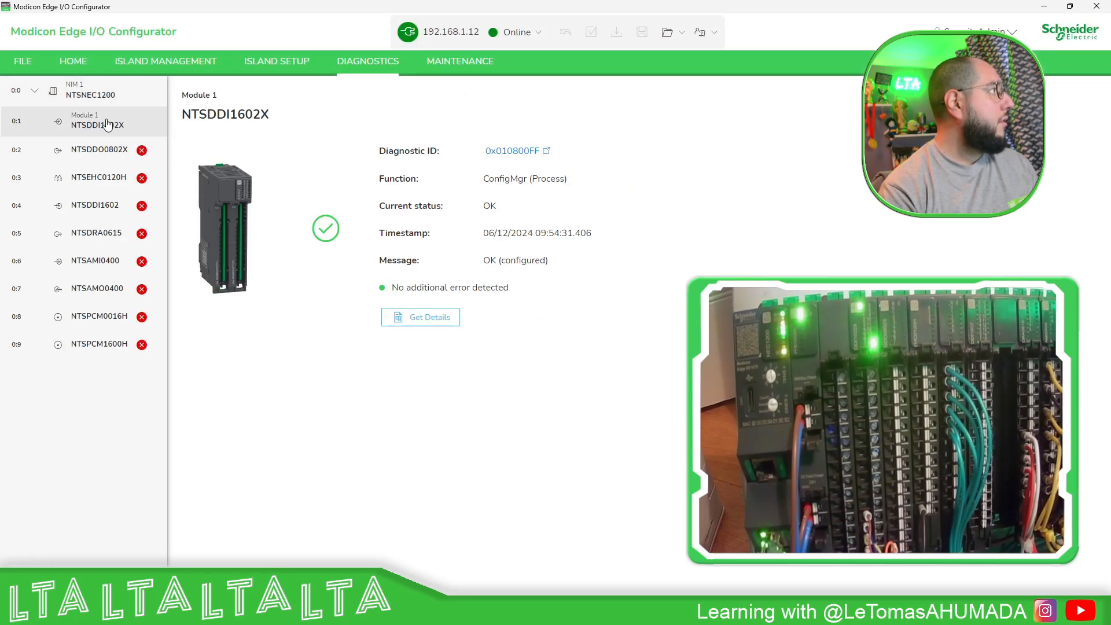
left_click(110, 98)
left_click(112, 125)
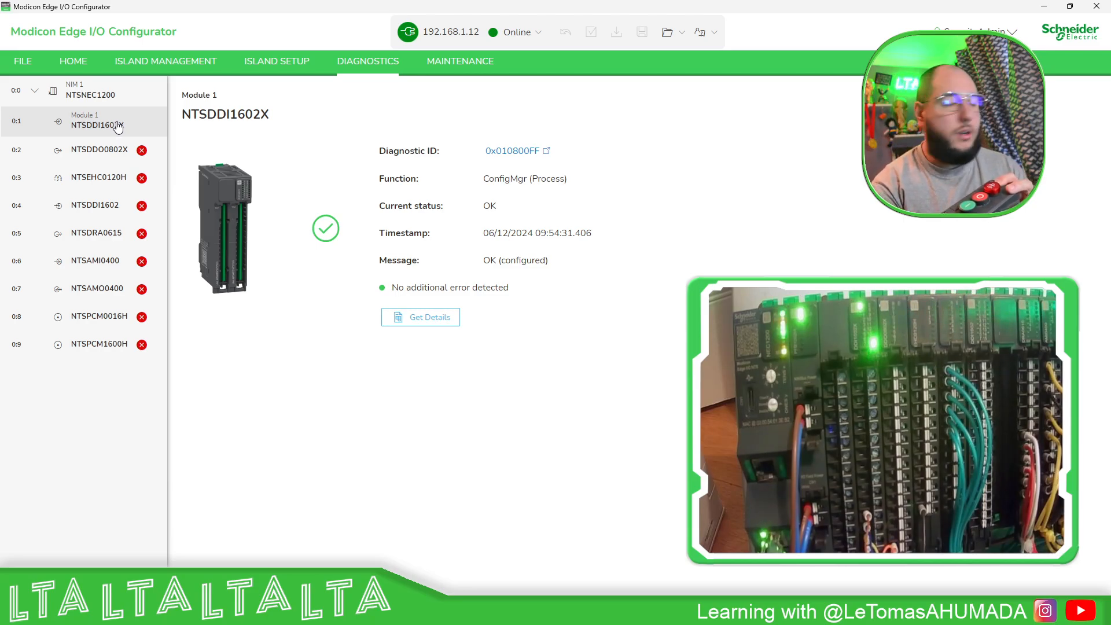
Step: Examine the configured parameters of Channel_13, Channel_14 and Channel_15 on Module 1 NTSDDI1602X in the island configuration
left_click(303, 60)
left_click(209, 65)
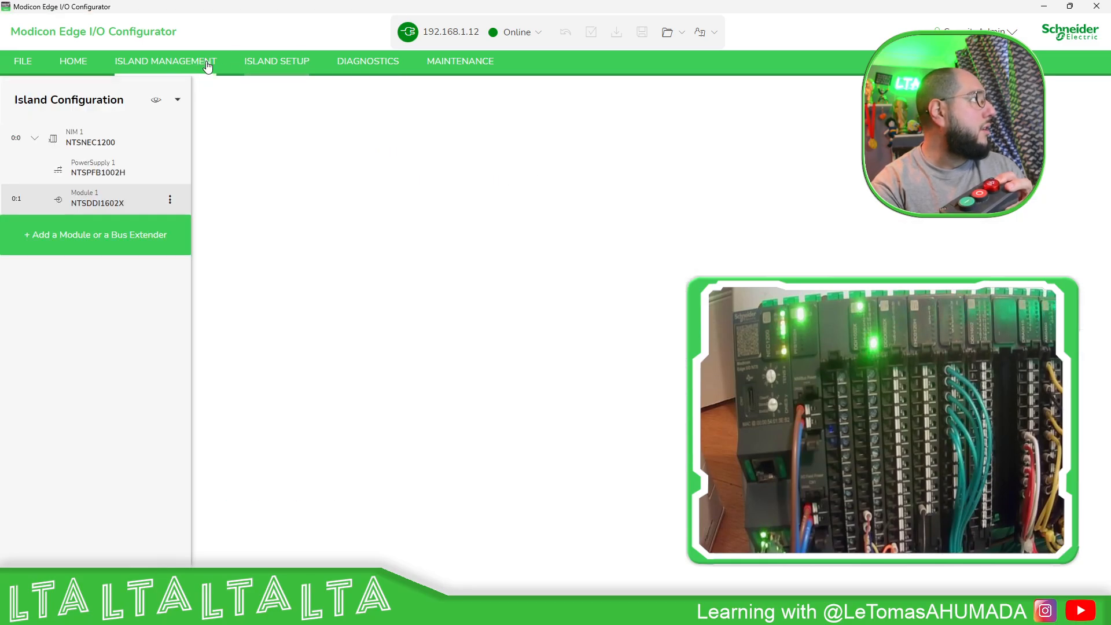
scroll(268, 244, "up", 2)
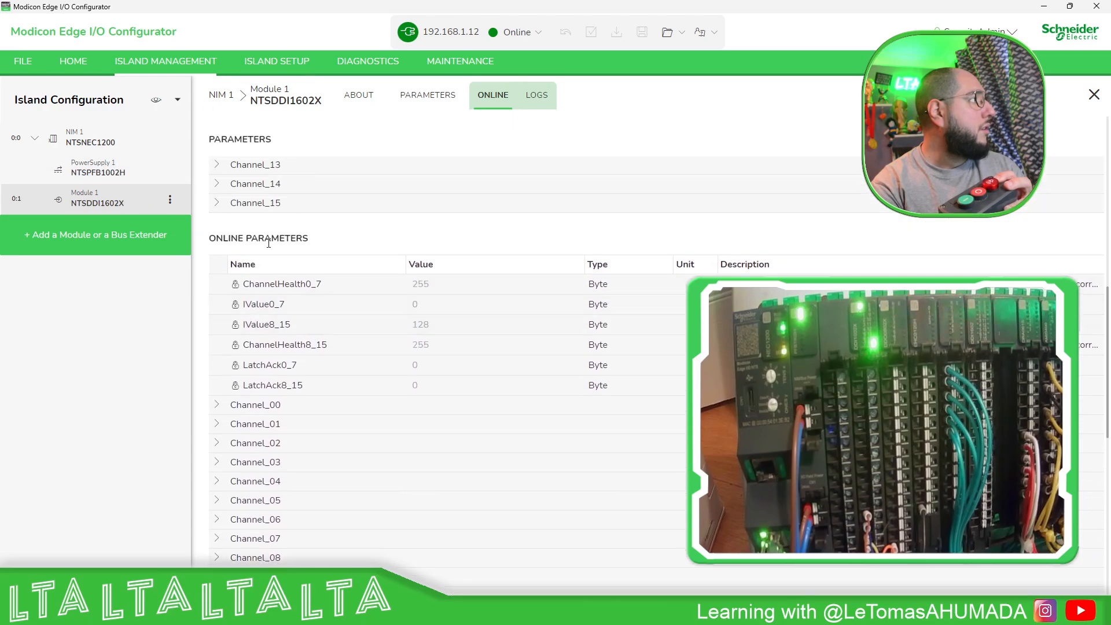
scroll(268, 244, "up", 3)
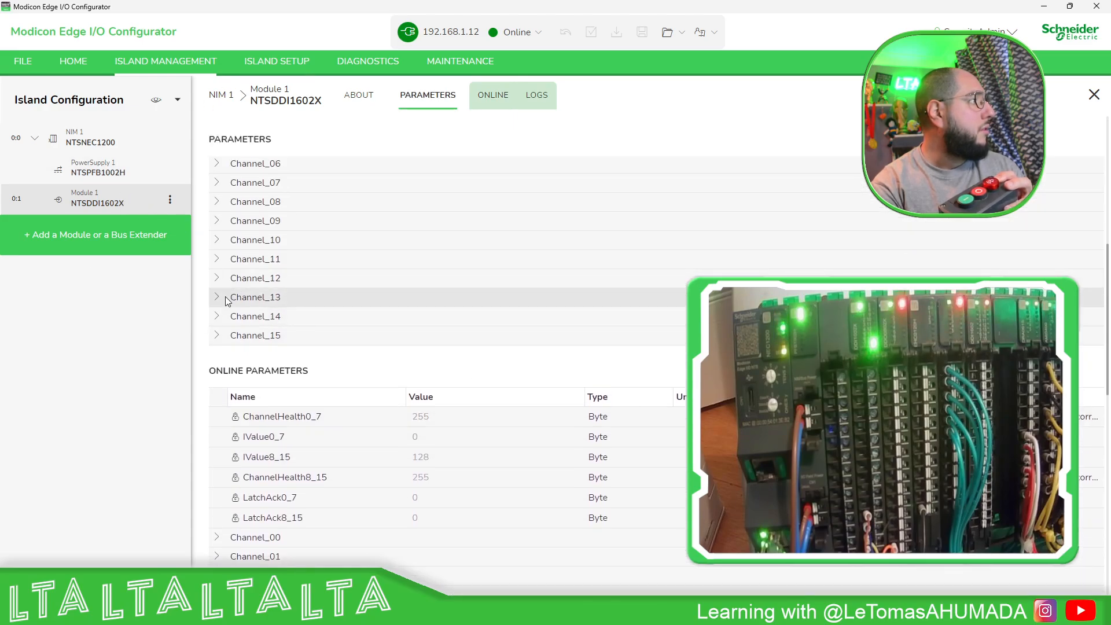
left_click(226, 335)
left_click(226, 316)
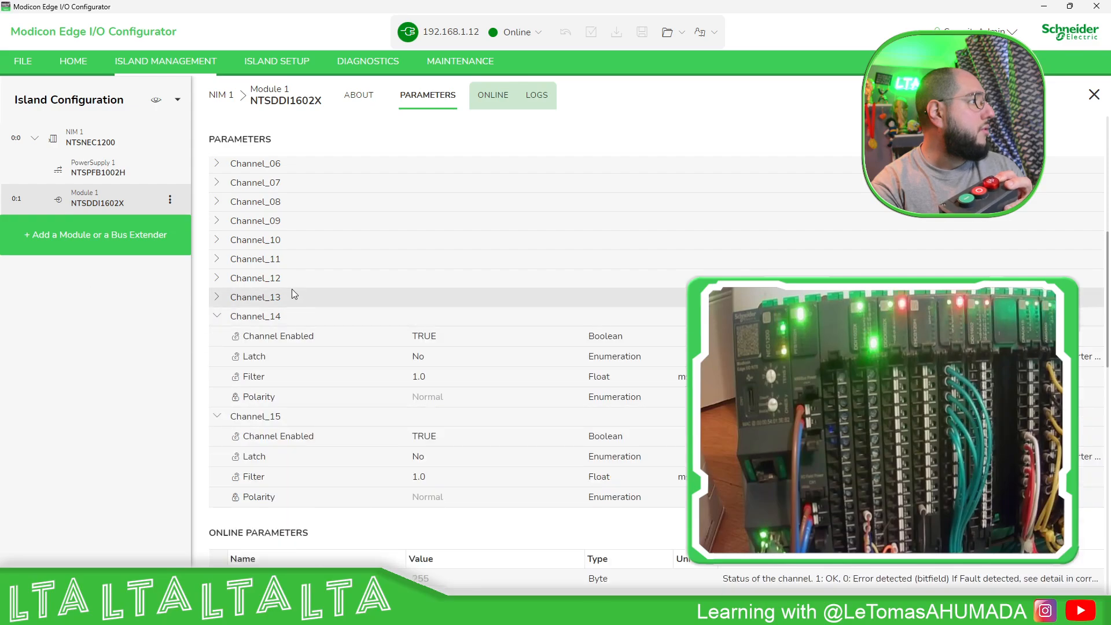
left_click(219, 297)
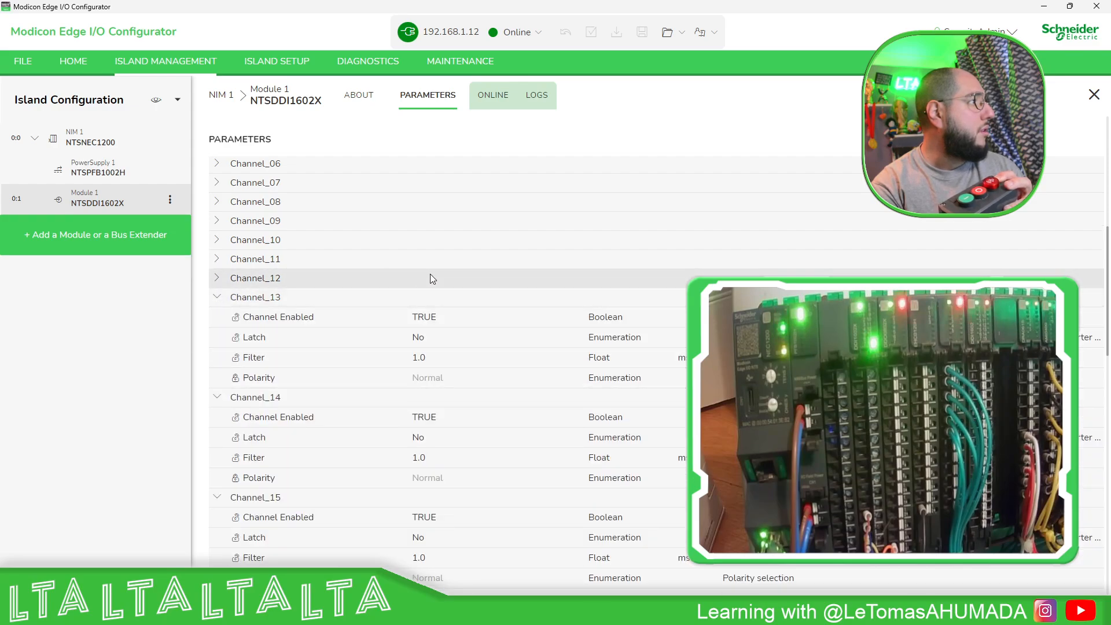
Step: Monitor the online parameters of Channel_13, Channel_14 and Channel_15 on Module 1, including IValue, LatchAck and ChannelFault
scroll(533, 288, "down", 2)
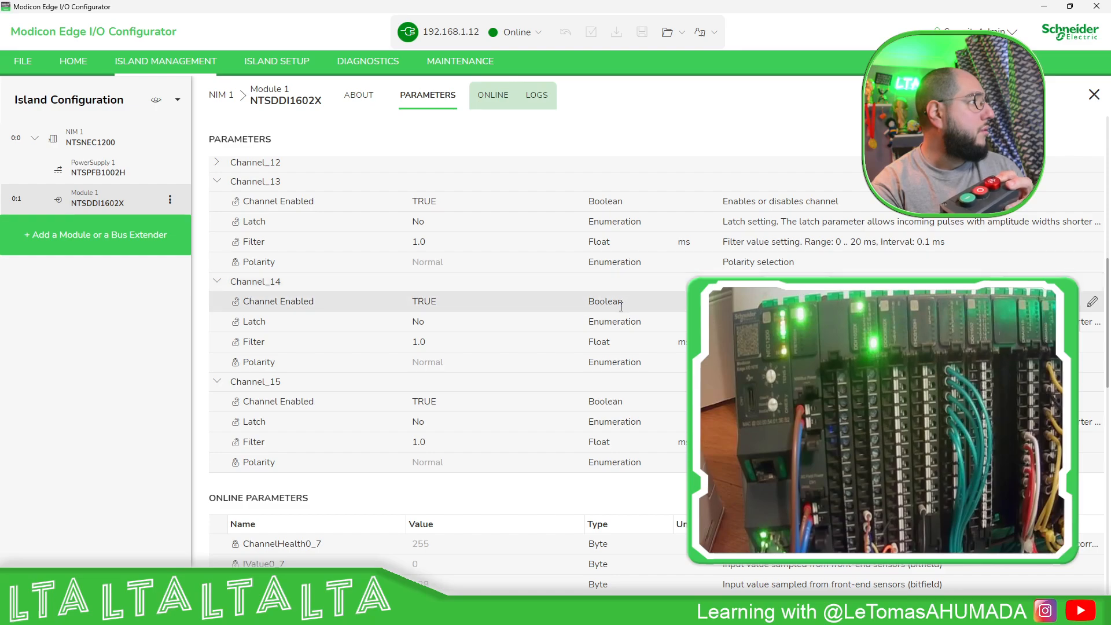
scroll(621, 306, "down", 3)
scroll(280, 399, "down", 8)
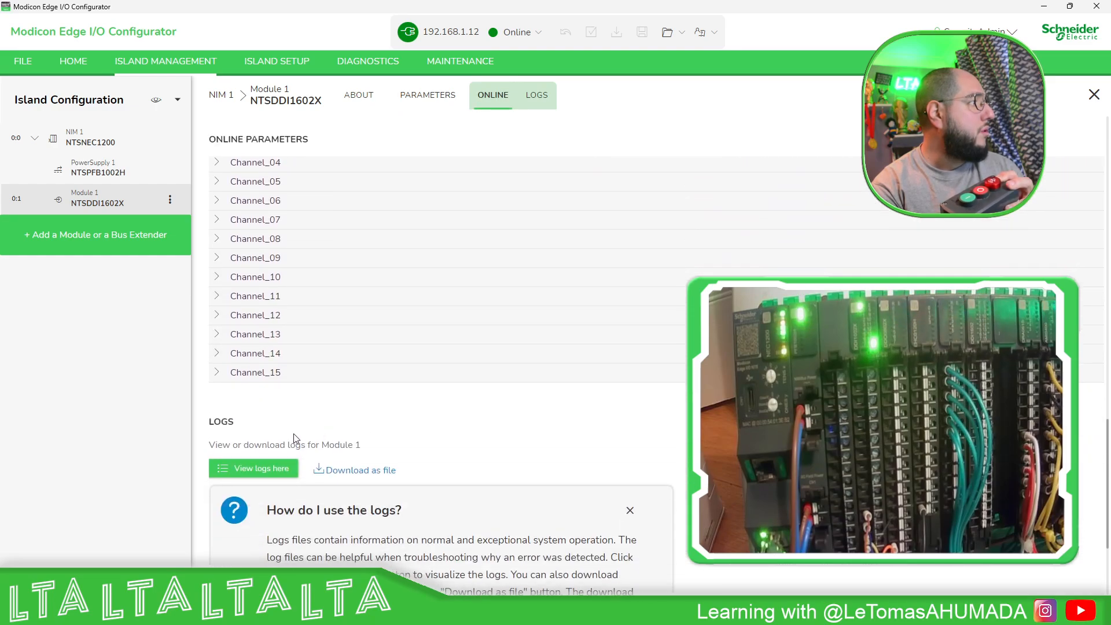
left_click(218, 372)
left_click(217, 353)
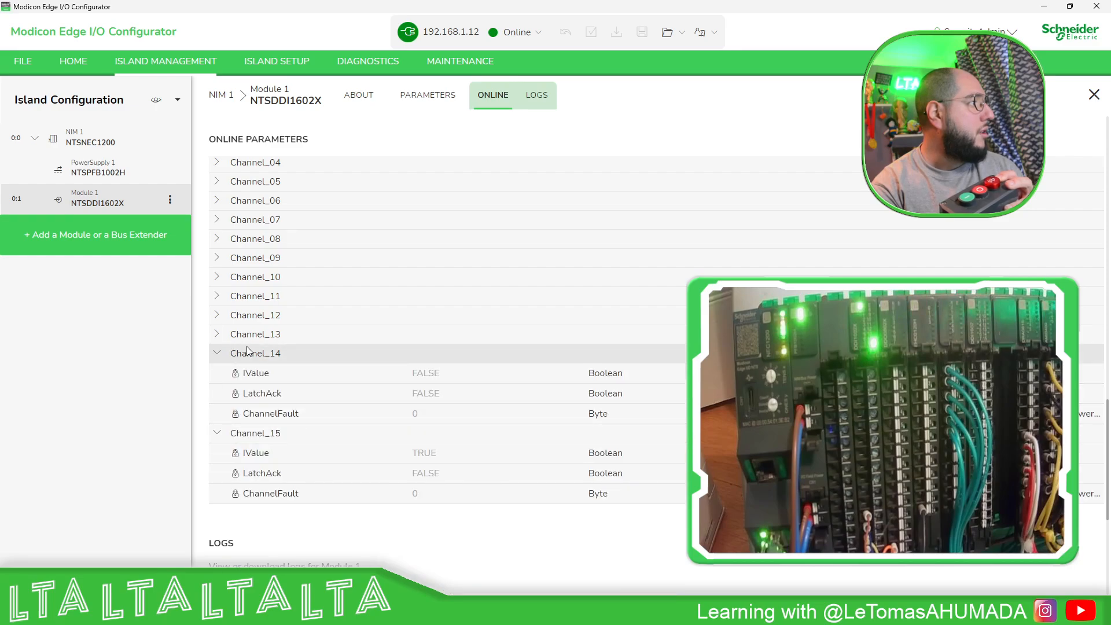
left_click(218, 334)
scroll(506, 318, "down", 2)
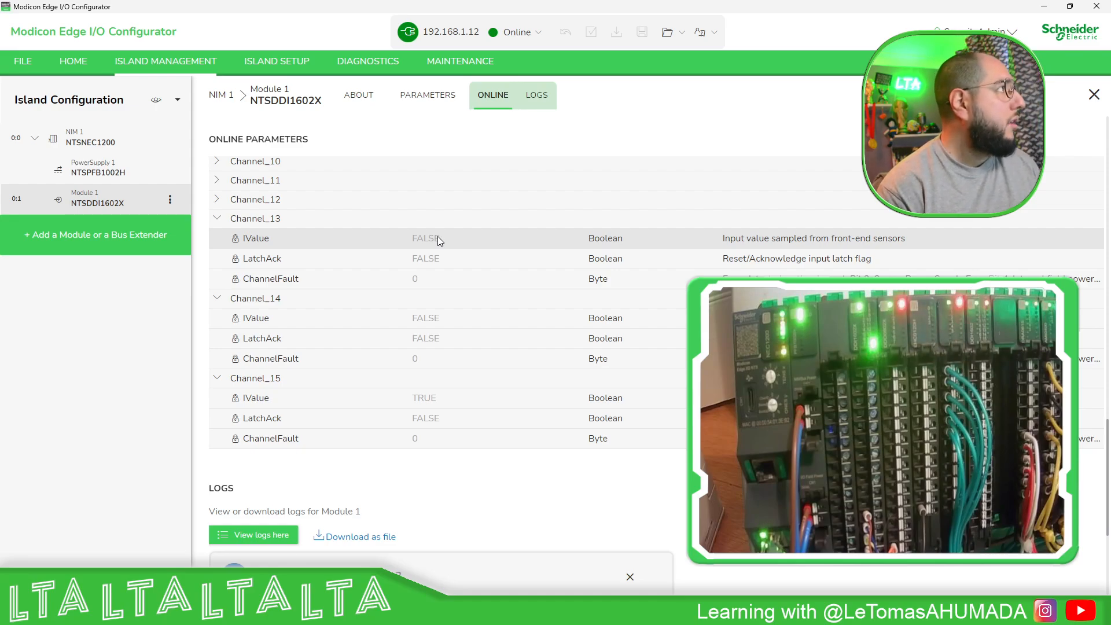
Step: Review NIM 1's product details and parameters, plus the island's Network Interface settings in online mode
left_click(129, 146)
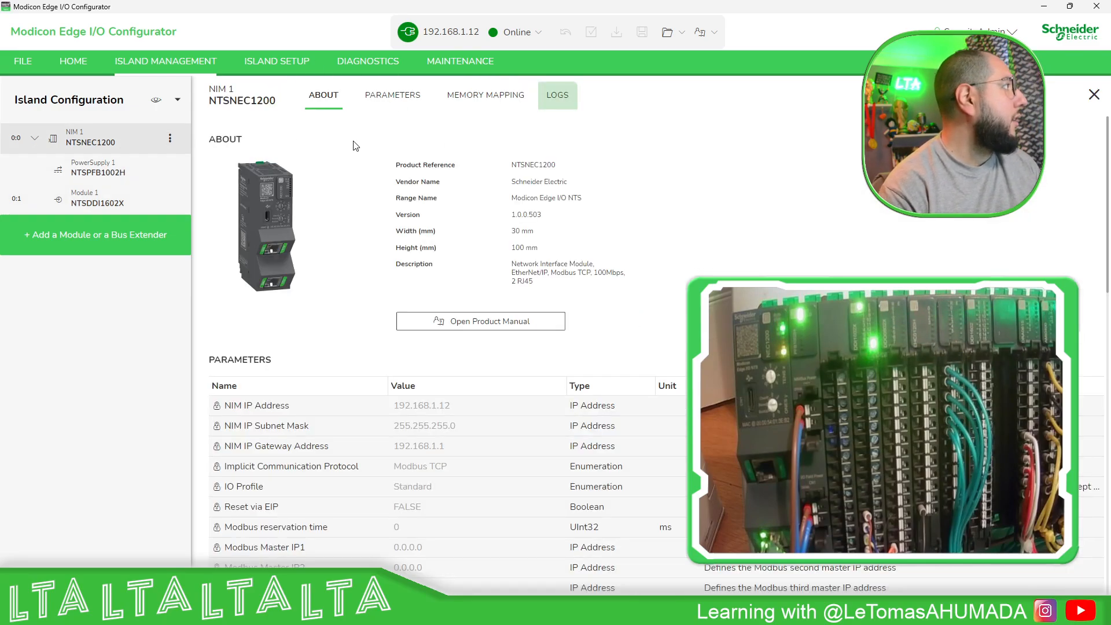
scroll(377, 312, "down", 5)
scroll(381, 324, "up", 4)
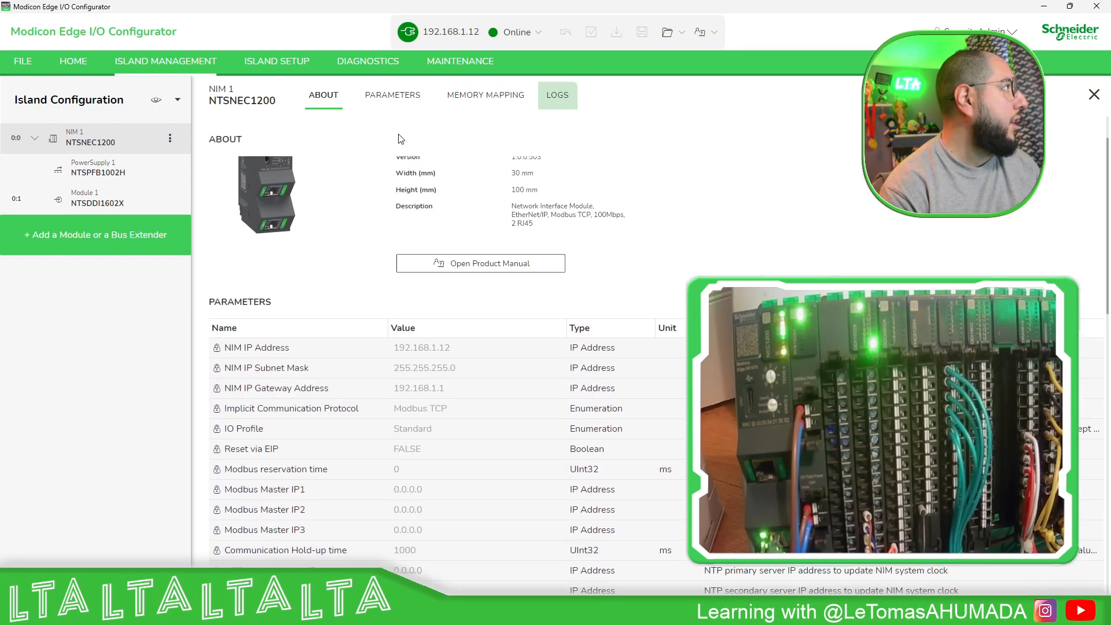
left_click(460, 61)
left_click(353, 65)
left_click(278, 61)
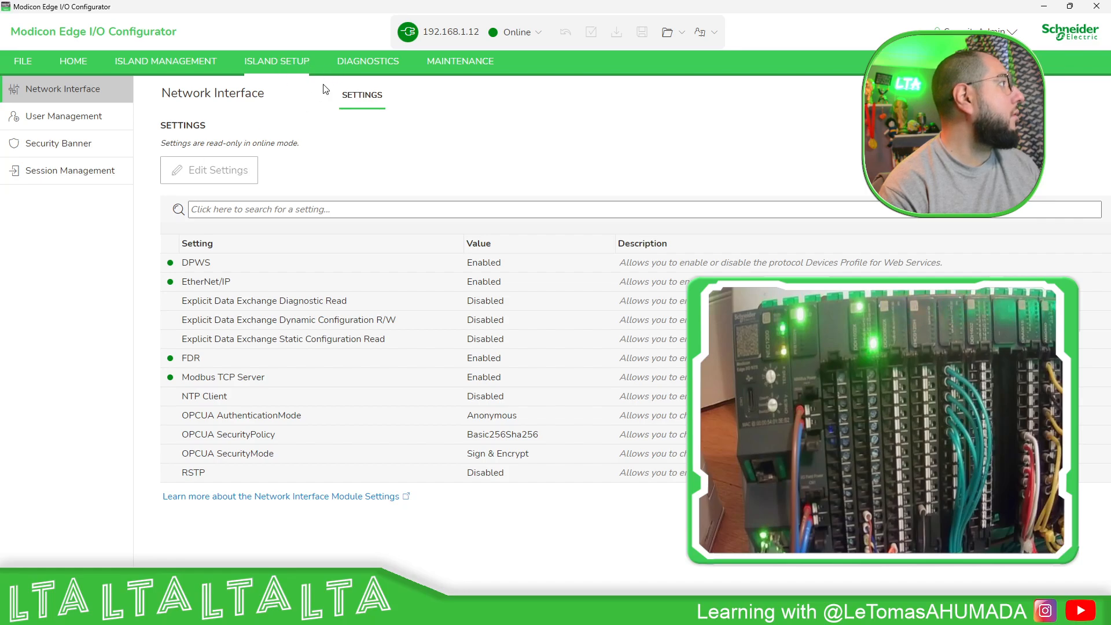
Step: Check the diagnostics of the modules flagged with errors, starting with NTSDDO0802X at position 0:2
left_click(357, 67)
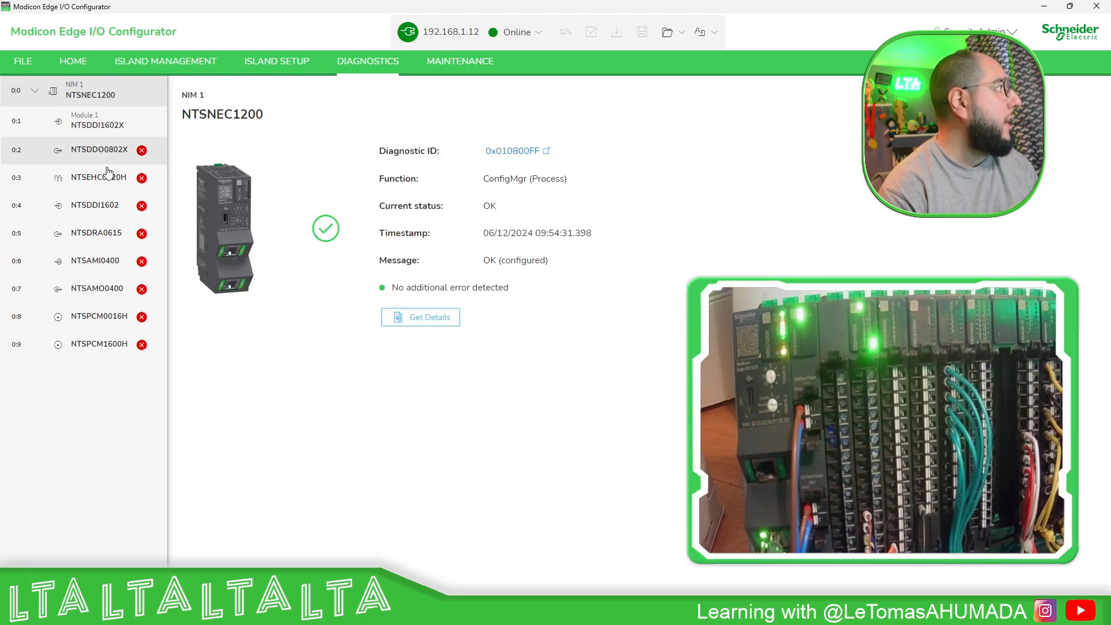
left_click(114, 155)
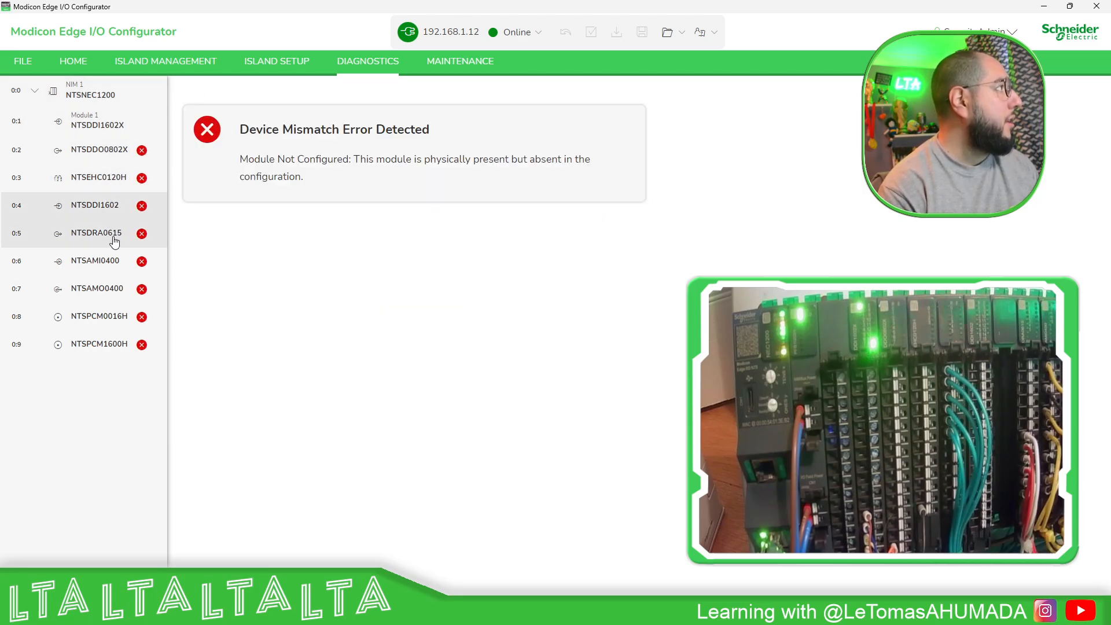